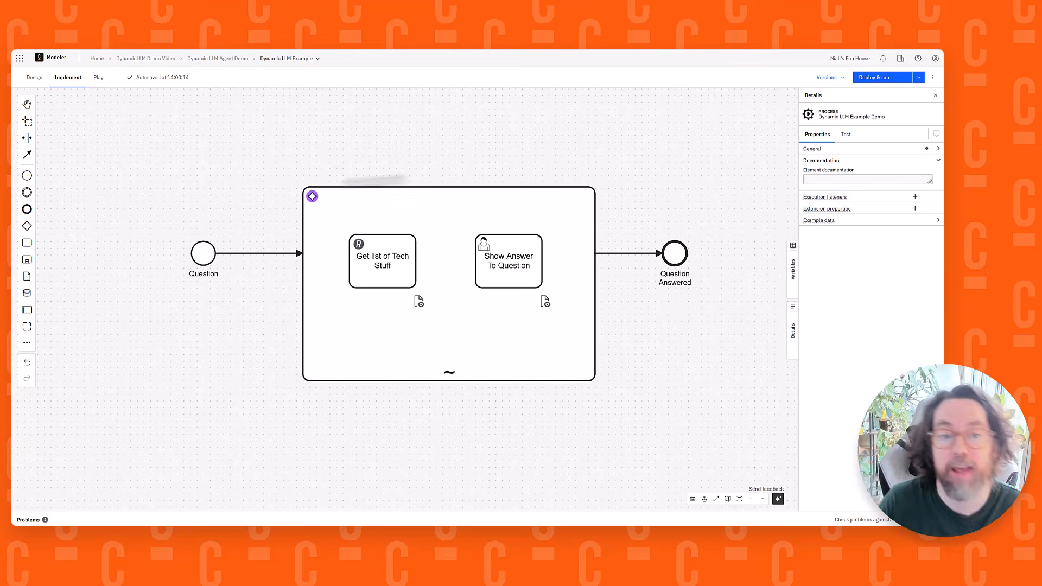
# Inspect the AI agent sub-process's properties and preview the form linked to the Question start event
pyautogui.click(435, 195)
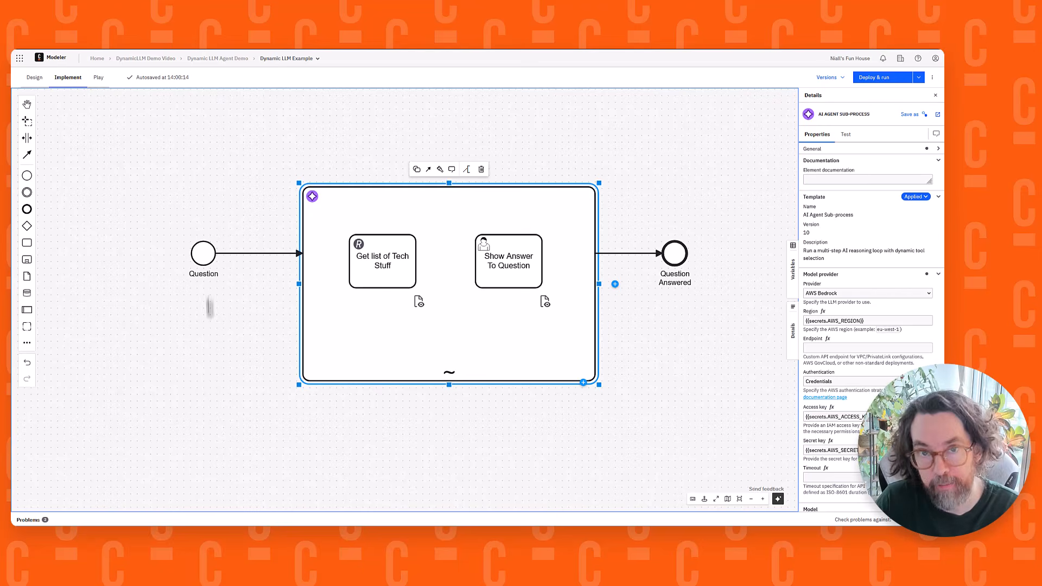
pyautogui.click(224, 360)
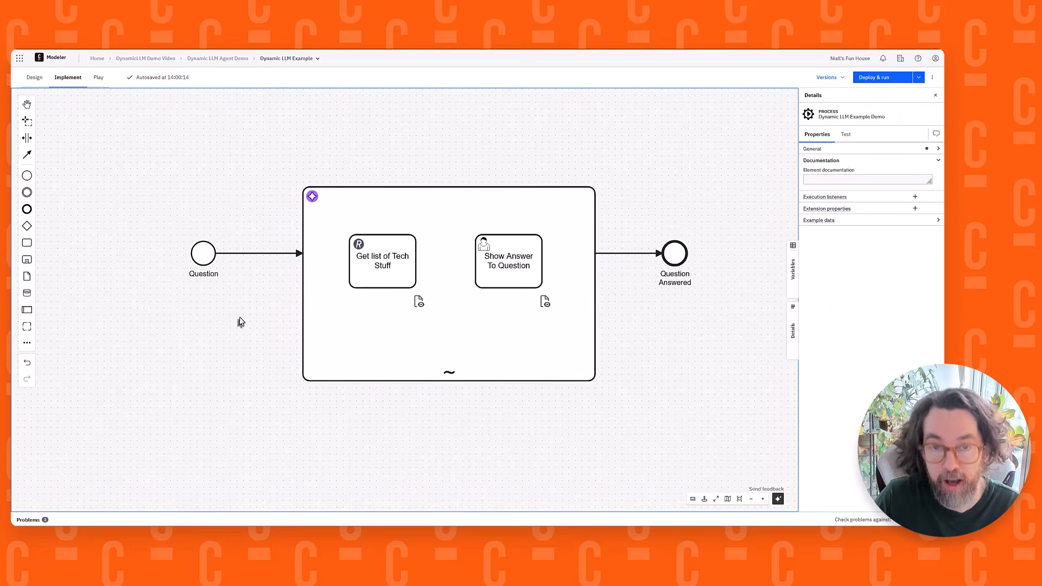
pyautogui.click(202, 247)
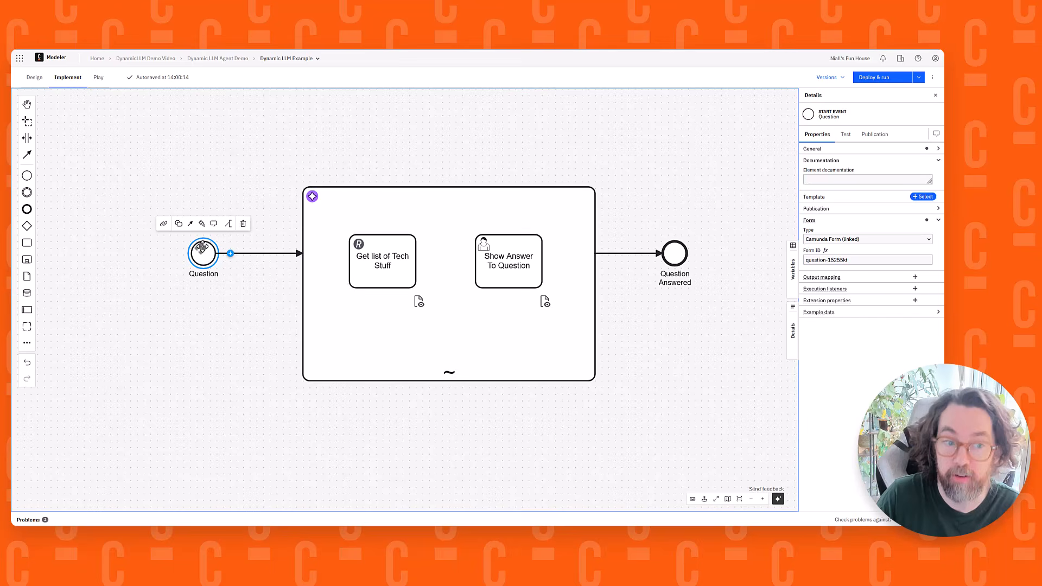
pyautogui.click(163, 223)
pyautogui.scroll(-1, 243, 291)
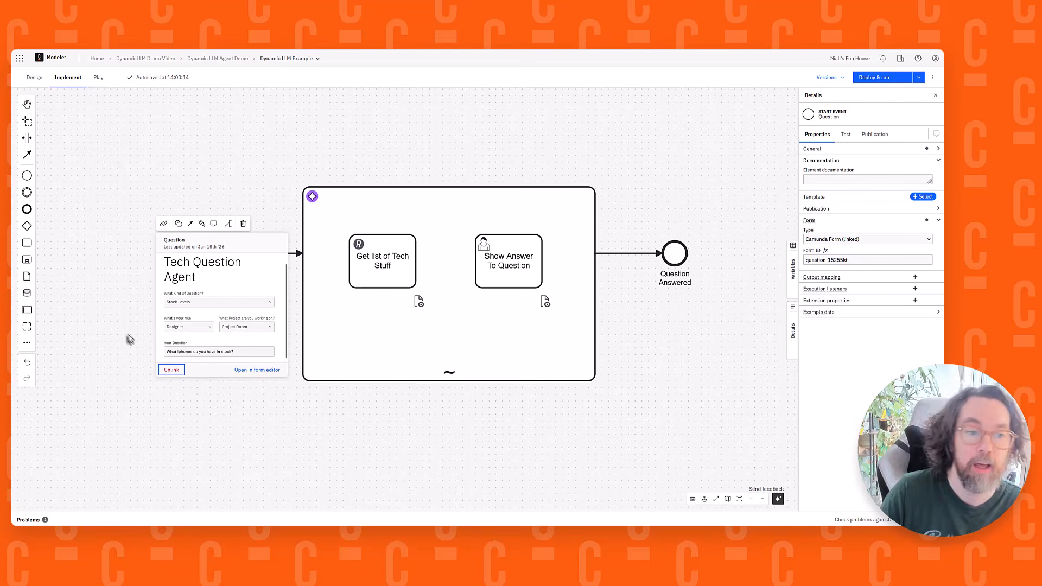
pyautogui.click(108, 330)
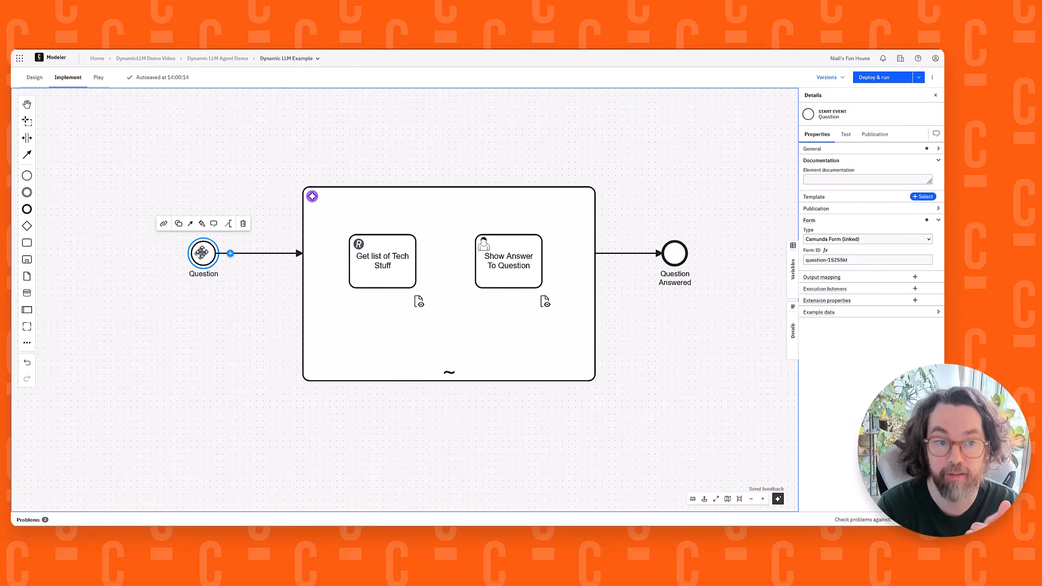
# Move the Question start event farther from the agent sub-process and insert a business rule task on the flow between them
pyautogui.moveTo(202, 253); pyautogui.dragTo(150, 253)
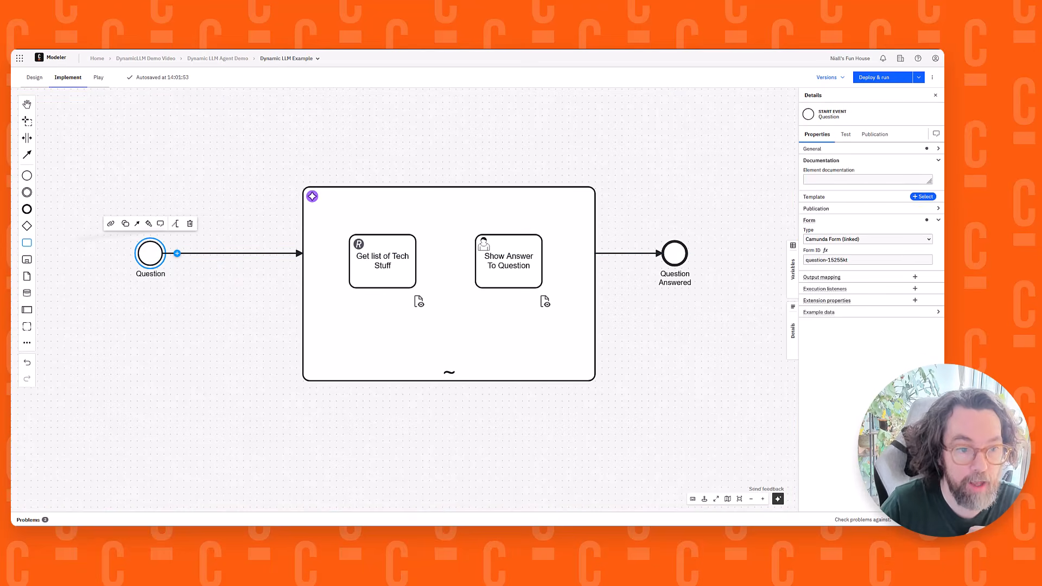
pyautogui.moveTo(27, 243); pyautogui.dragTo(236, 254)
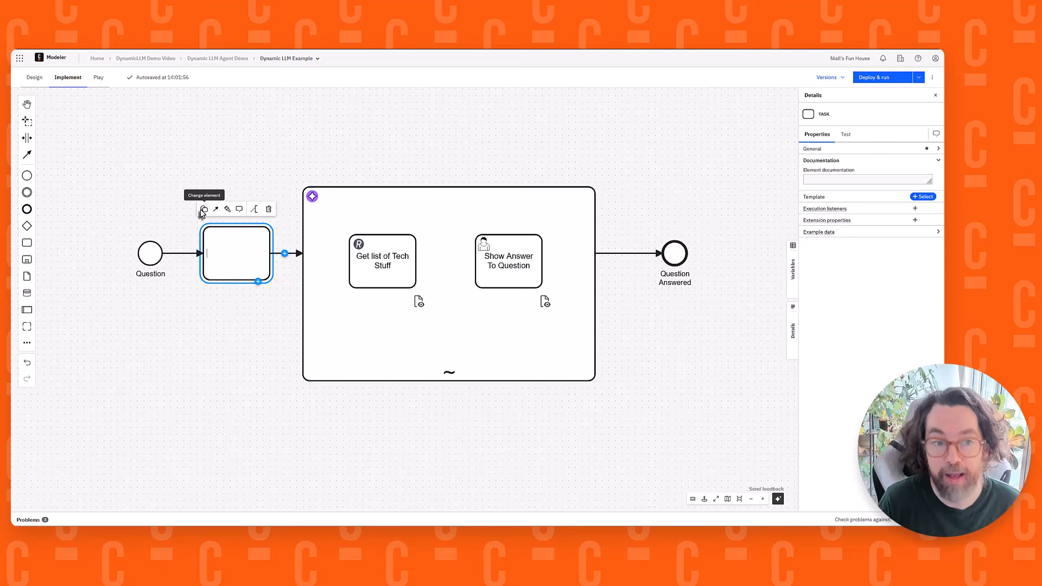
pyautogui.click(203, 214)
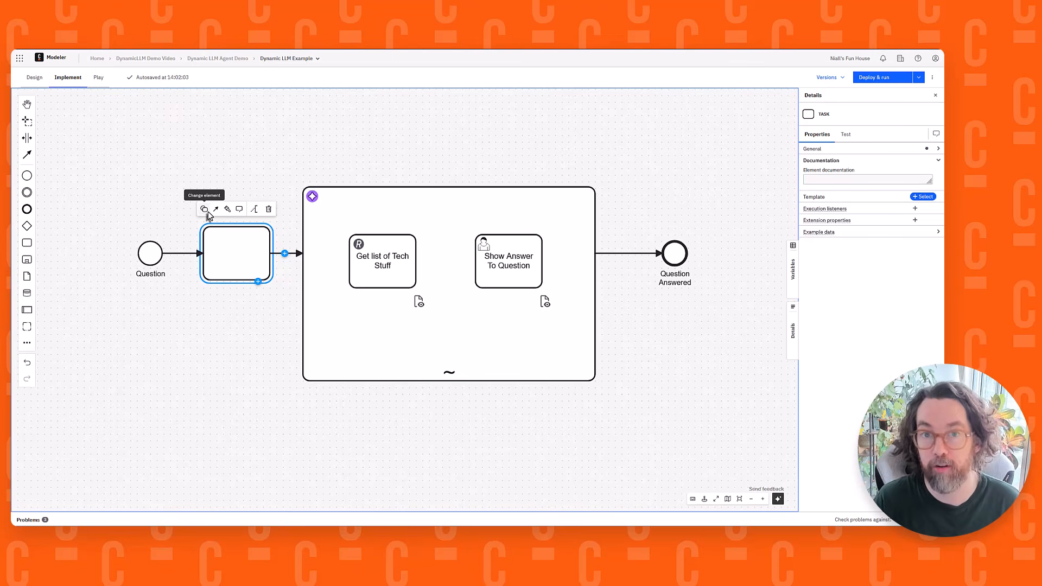
pyautogui.click(207, 212)
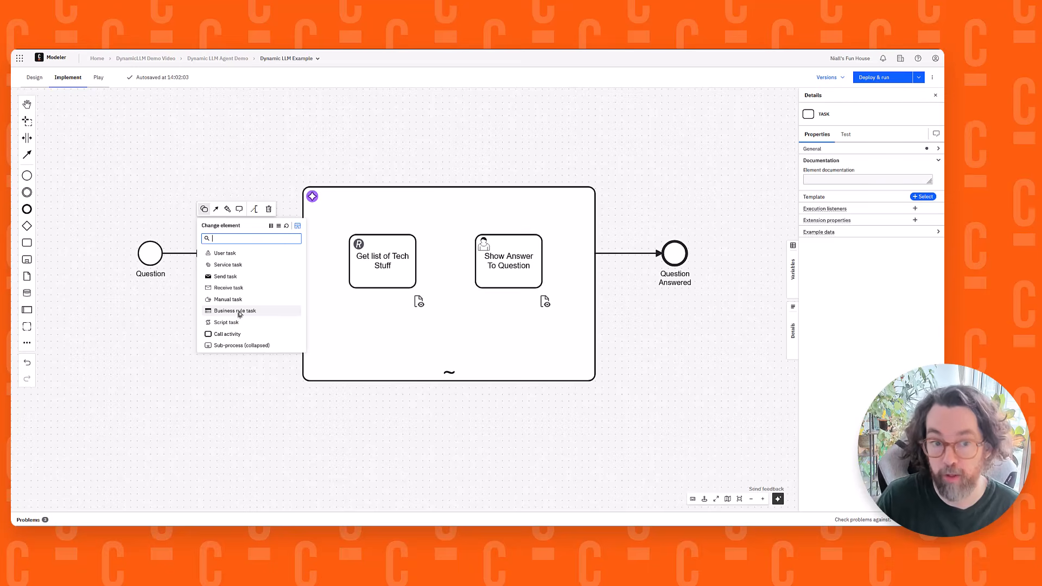
pyautogui.click(240, 312)
# Name the new business rule task "Decide On LLM"
pyautogui.doubleClick(233, 249)
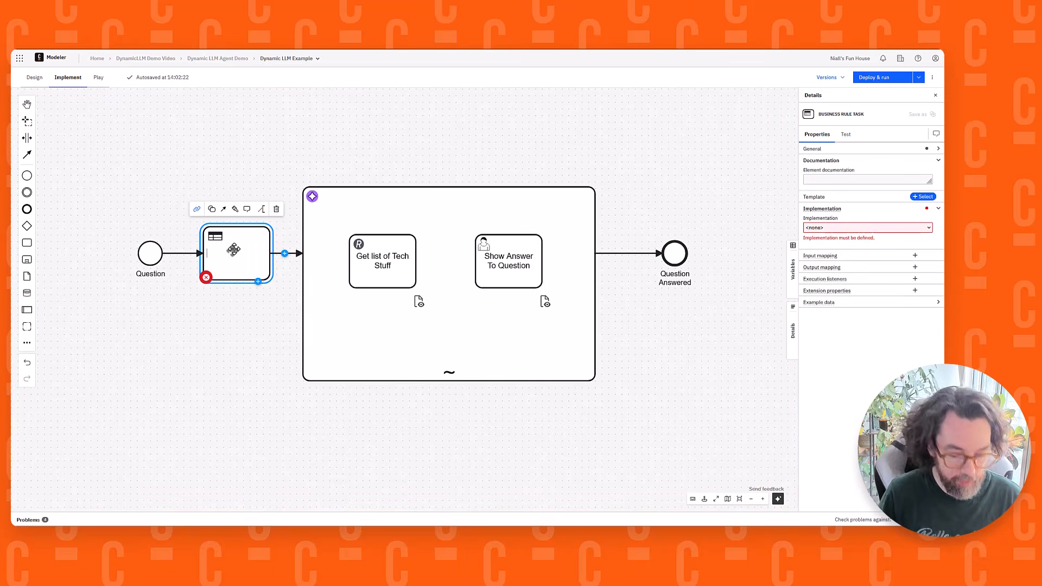
pyautogui.write('Decide O')
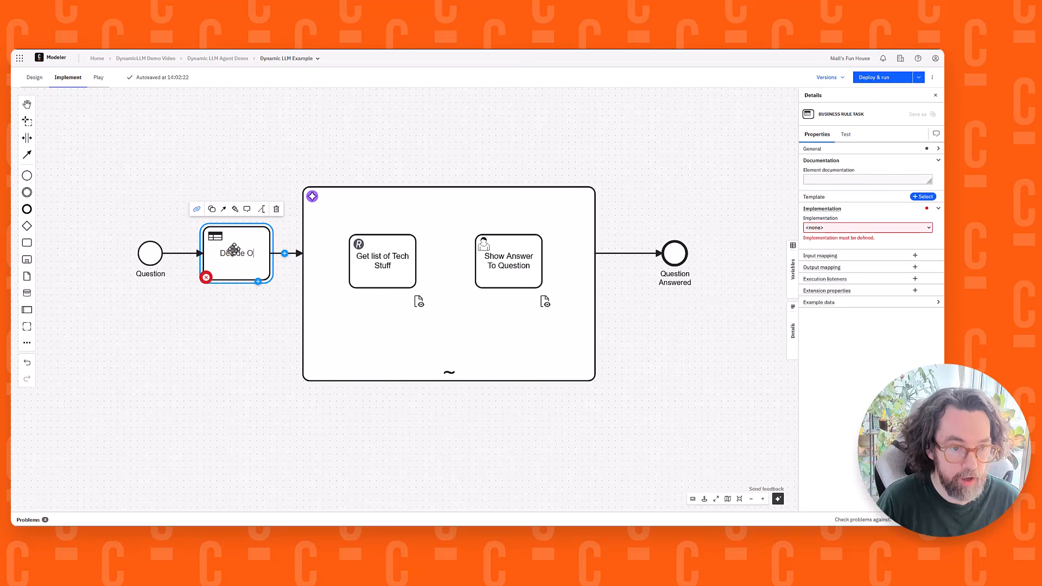
pyautogui.write('n LLM to User')
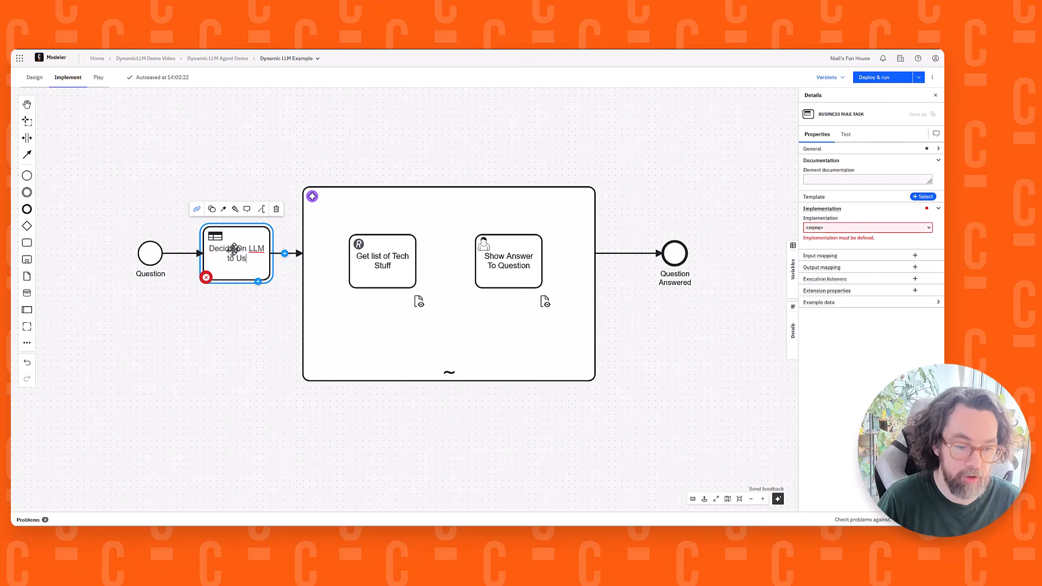
pyautogui.press('BackSpace')
pyautogui.press('BackSpace')
pyautogui.press('BackSpace')
pyautogui.press('BackSpace')
pyautogui.press('BackSpace')
pyautogui.press('BackSpace')
pyautogui.press('BackSpace')
pyautogui.press('BackSpace')
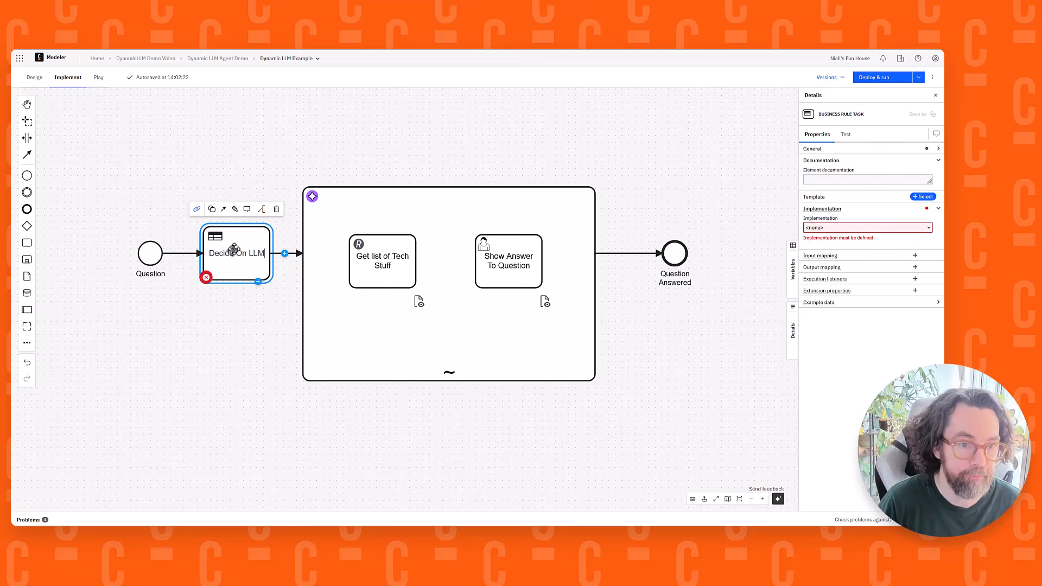
pyautogui.click(238, 332)
# Set the Decide On LLM task's implementation to DMN decision
pyautogui.click(263, 238)
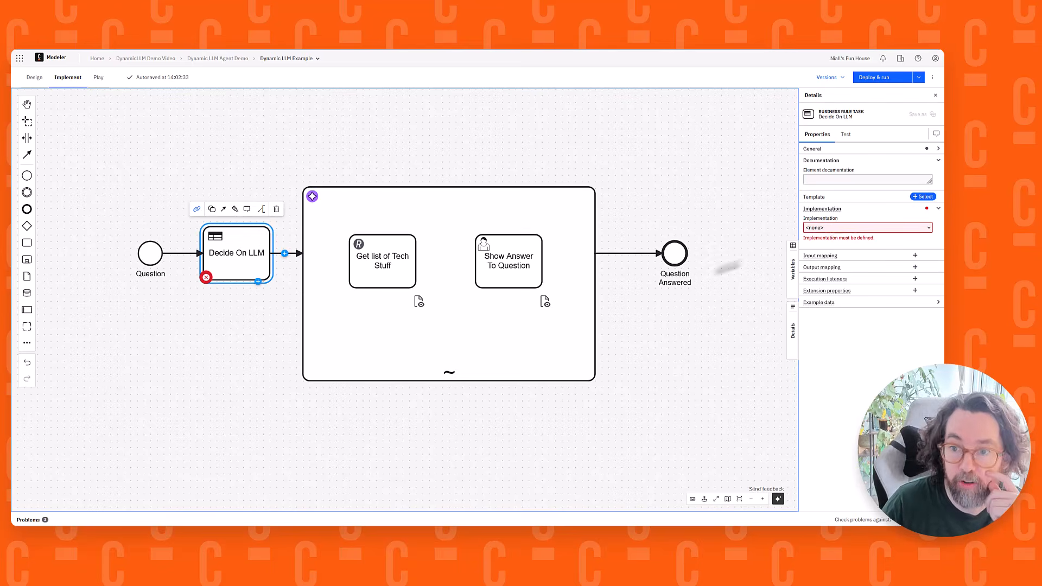
pyautogui.click(833, 228)
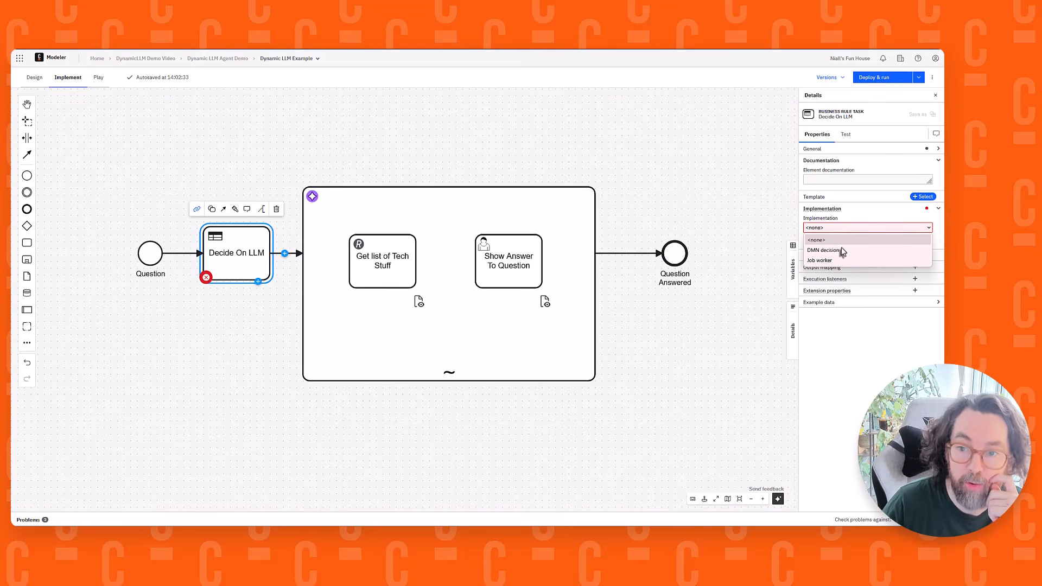
pyautogui.click(841, 251)
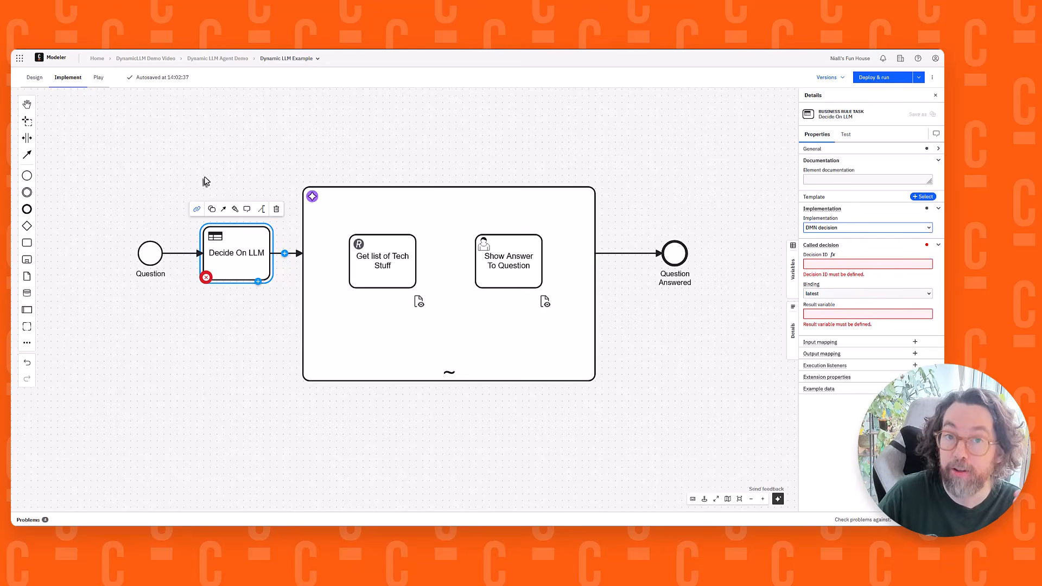
# Create a new DMN diagram from the Decide On LLM task's decision link
pyautogui.click(197, 209)
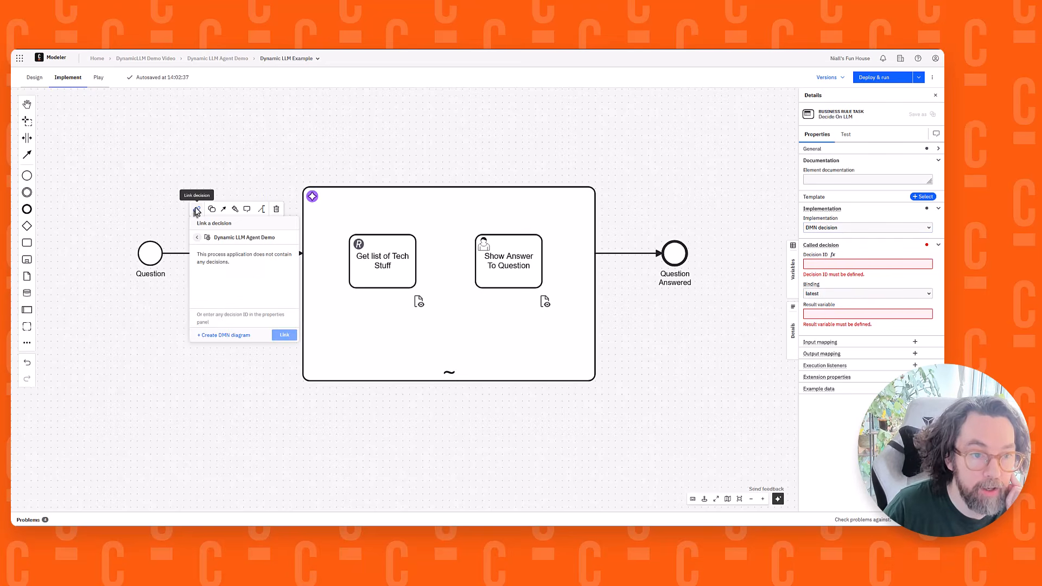
pyautogui.click(222, 335)
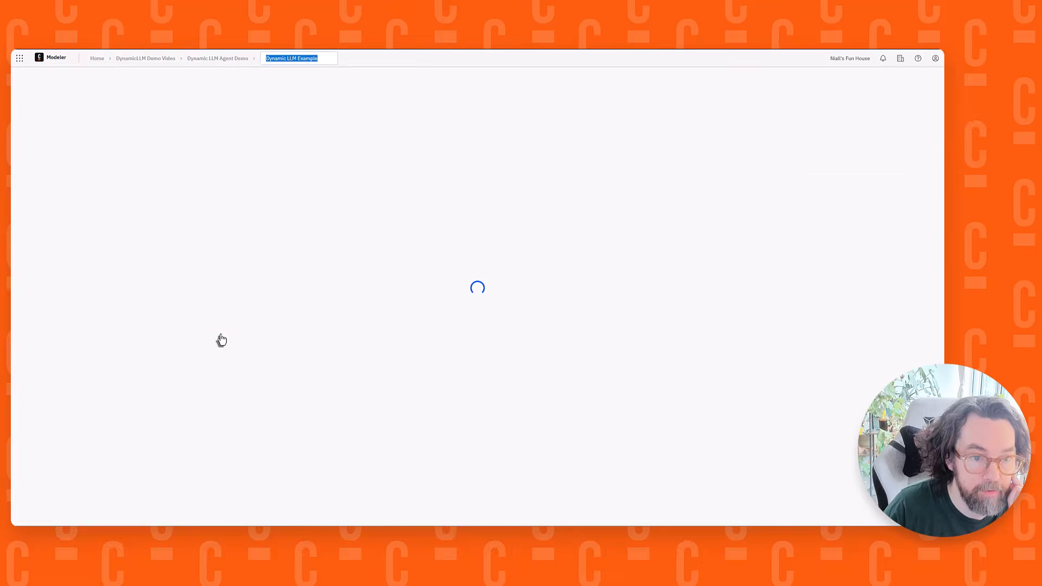
pyautogui.moveTo(188, 242); pyautogui.dragTo(312, 329)
pyautogui.scroll(3, 245, 272)
pyautogui.moveTo(244, 270); pyautogui.dragTo(239, 340)
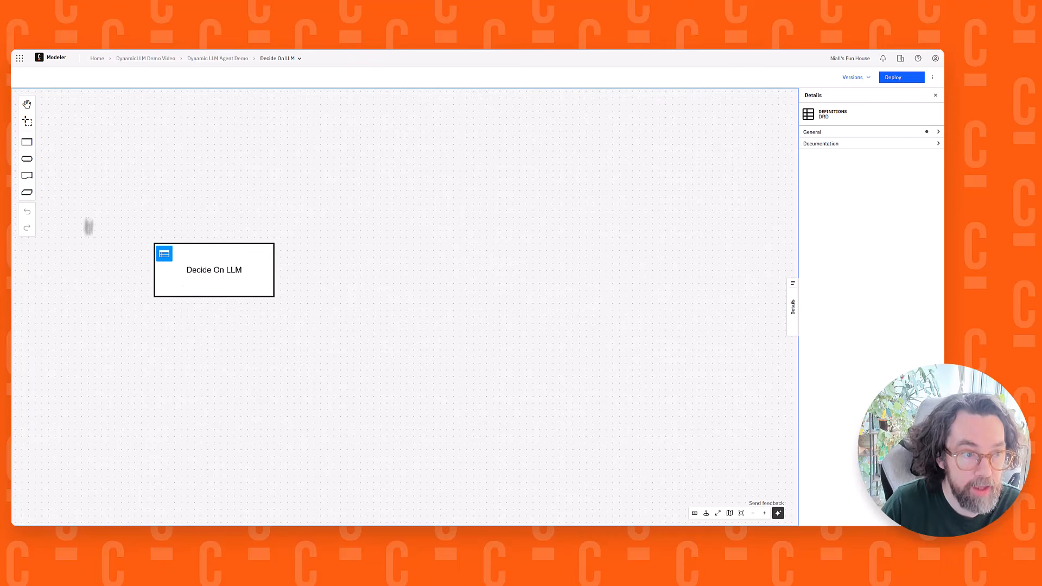
# Add an input data element named "Question Type" above the Decide On LLM decision and connect it to that decision
pyautogui.click(27, 158)
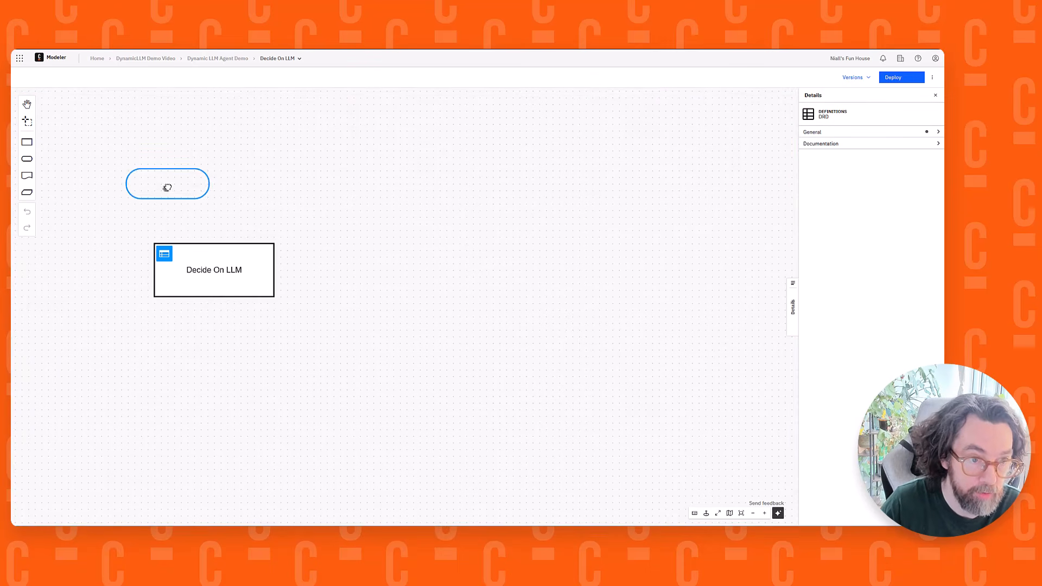
pyautogui.click(169, 185)
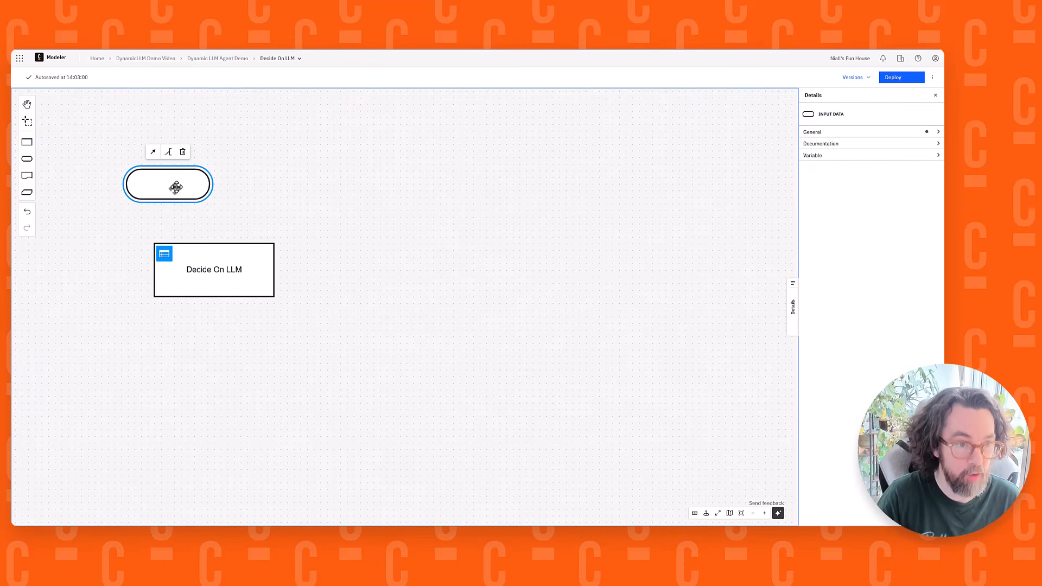
pyautogui.write('s')
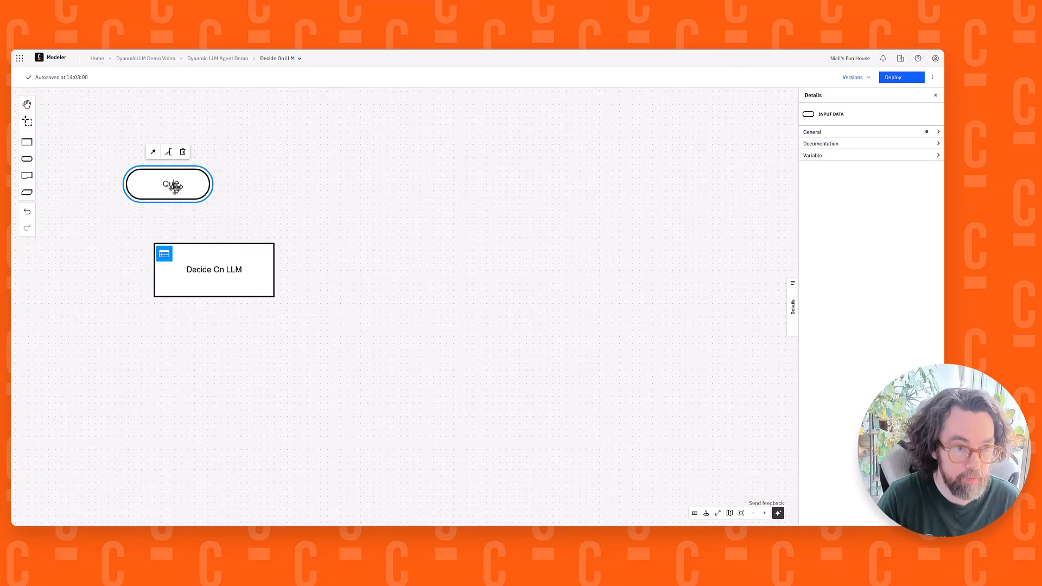
pyautogui.write('uestion Type')
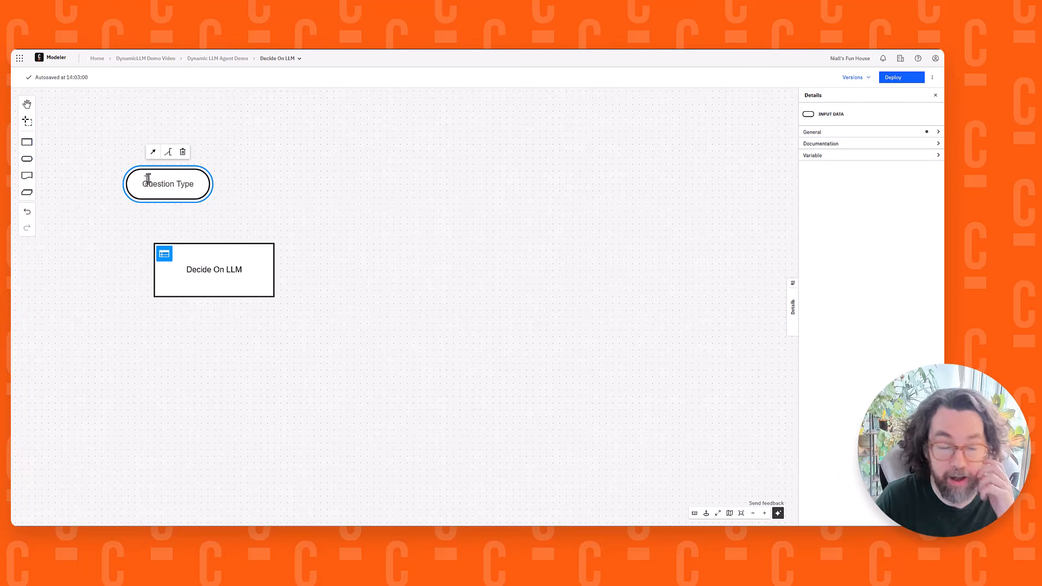
pyautogui.moveTo(153, 155); pyautogui.dragTo(225, 268)
pyautogui.click(381, 251)
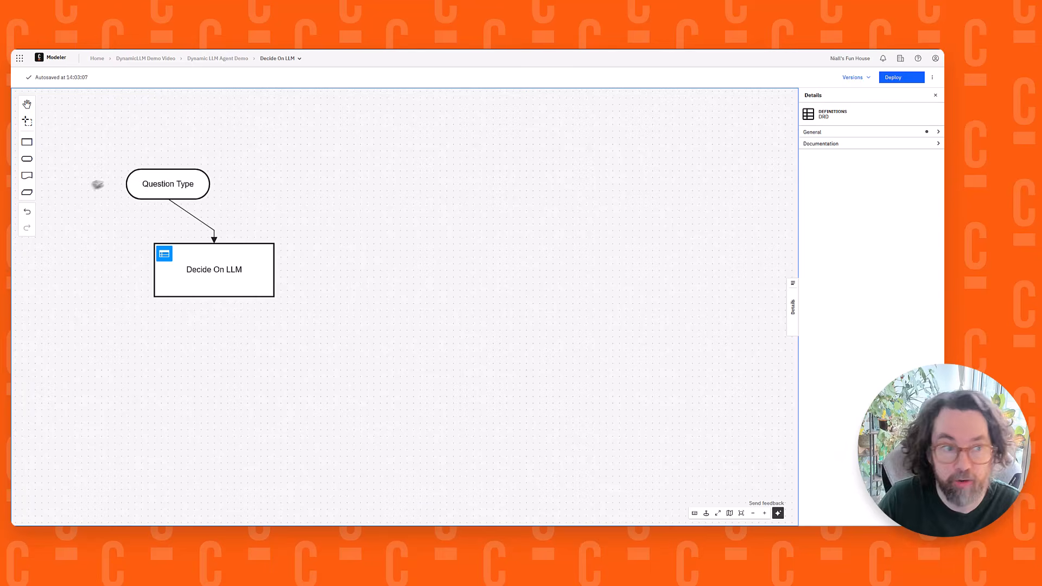
# Add a second decision beside Decide On LLM, make it a decision table, and name it "Decide if Power User"
pyautogui.click(27, 143)
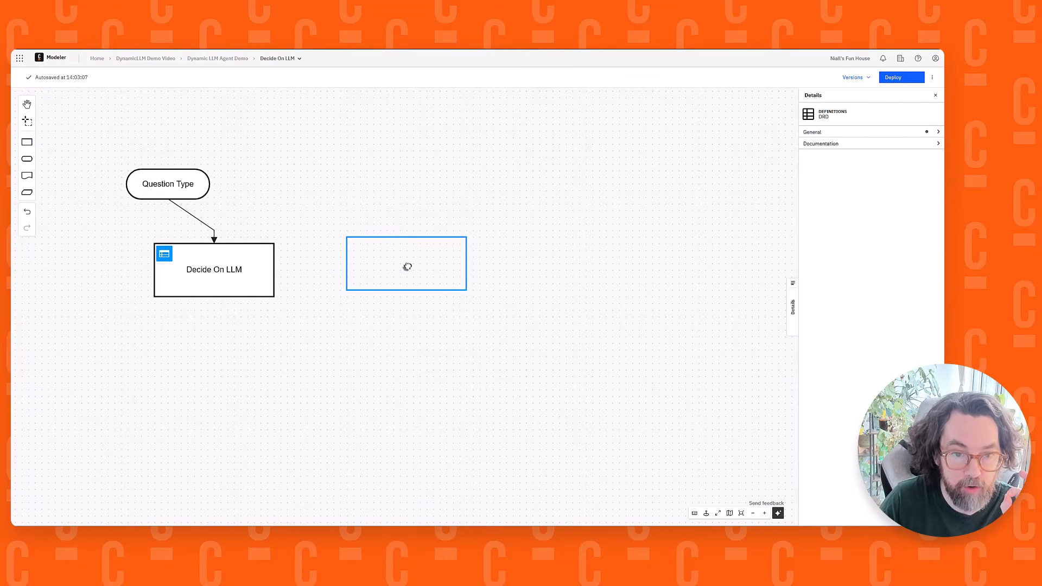
pyautogui.click(410, 270)
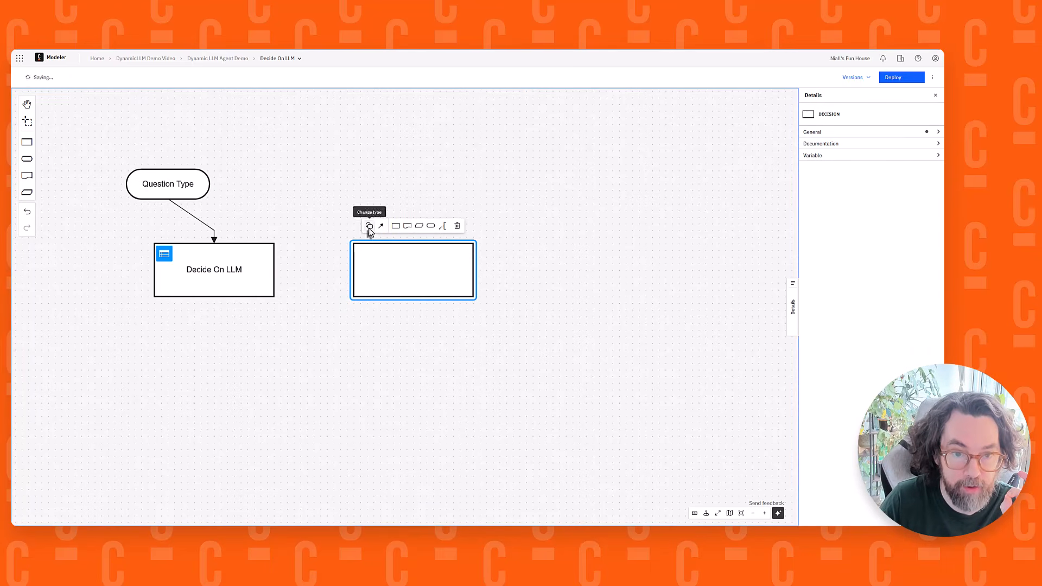
pyautogui.click(369, 226)
pyautogui.click(390, 246)
pyautogui.doubleClick(406, 274)
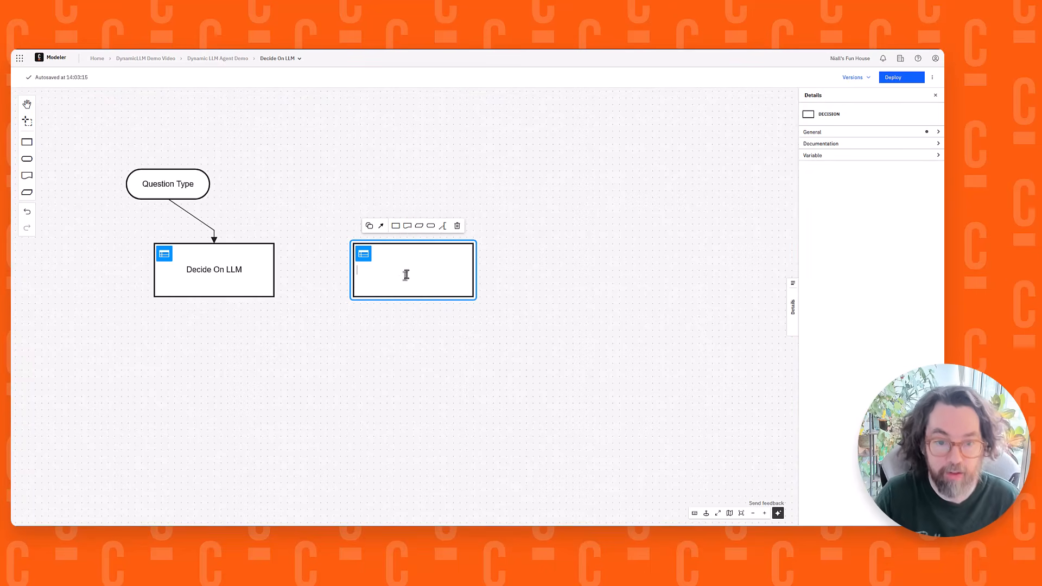
pyautogui.write('Decid')
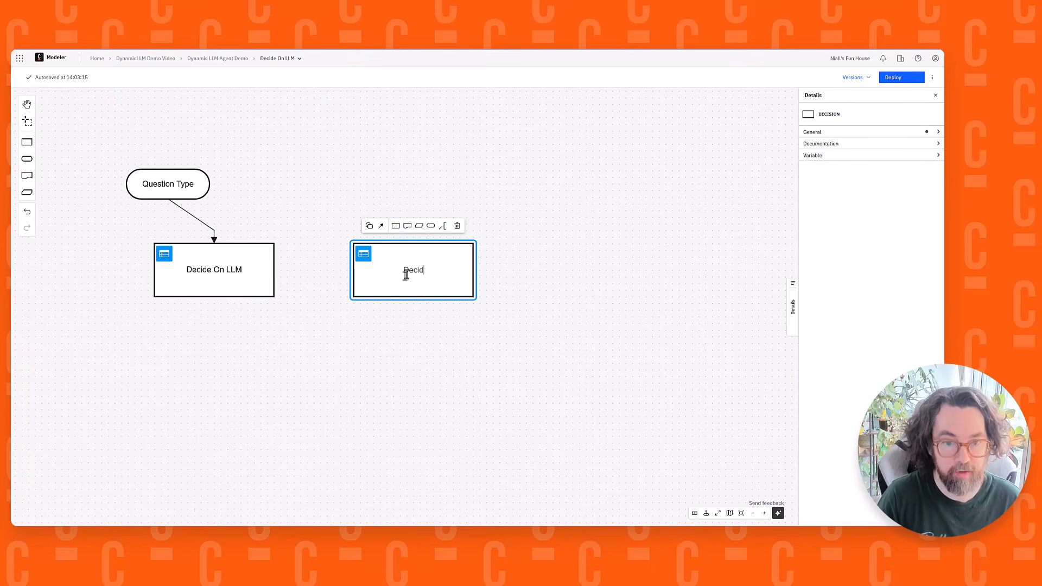
pyautogui.write('e if Power U')
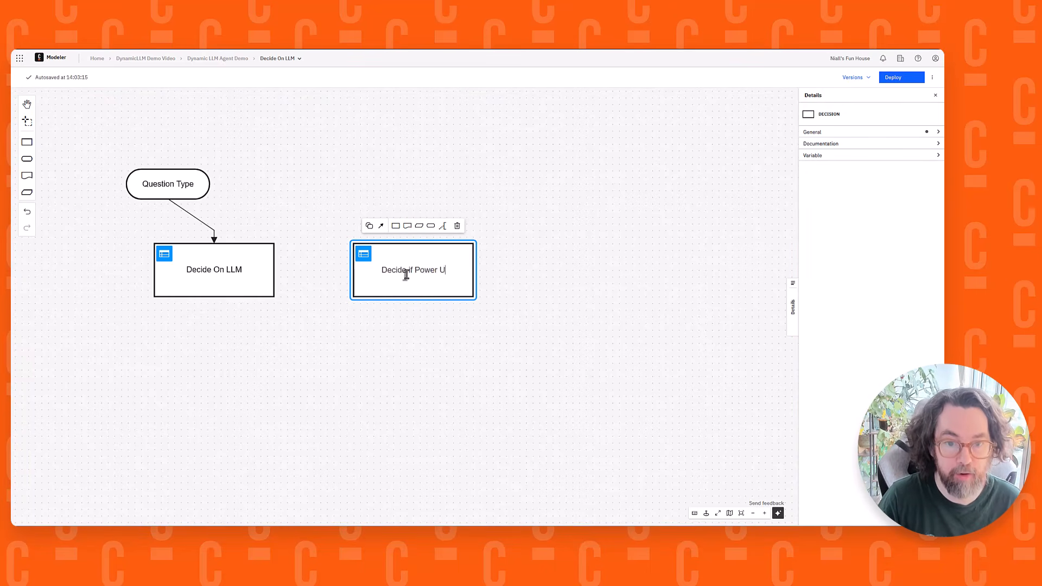
pyautogui.write('ser')
pyautogui.click(545, 315)
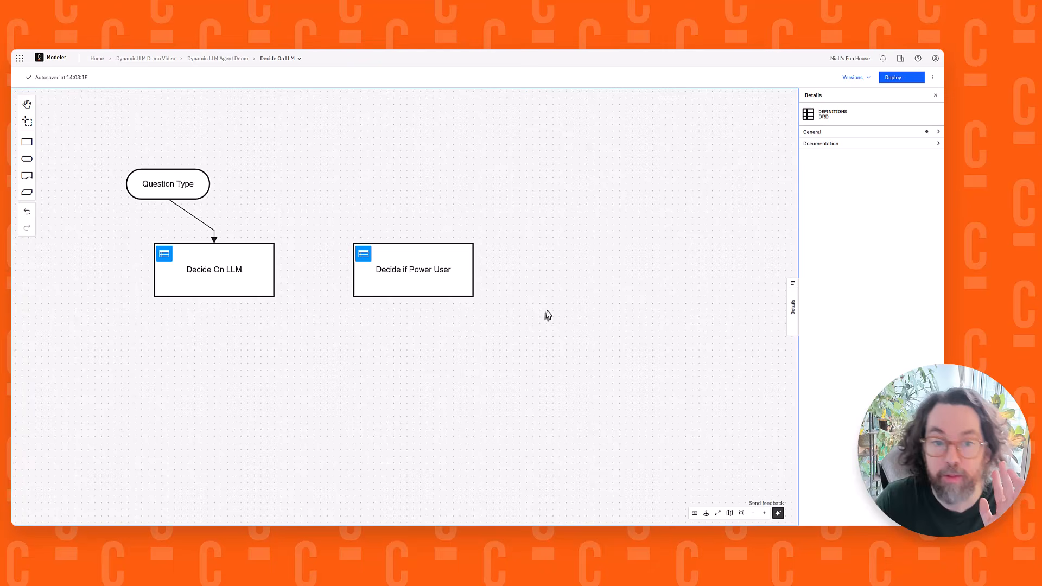
# Connect the Decide if Power User decision to the Decide On LLM decision
pyautogui.click(429, 263)
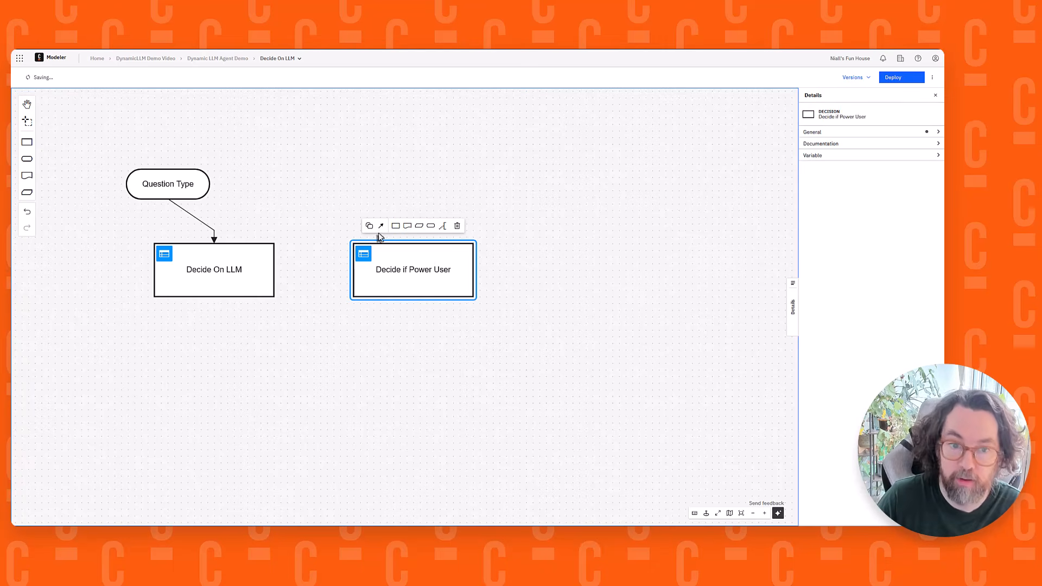
pyautogui.moveTo(381, 226); pyautogui.dragTo(242, 274)
pyautogui.click(436, 137)
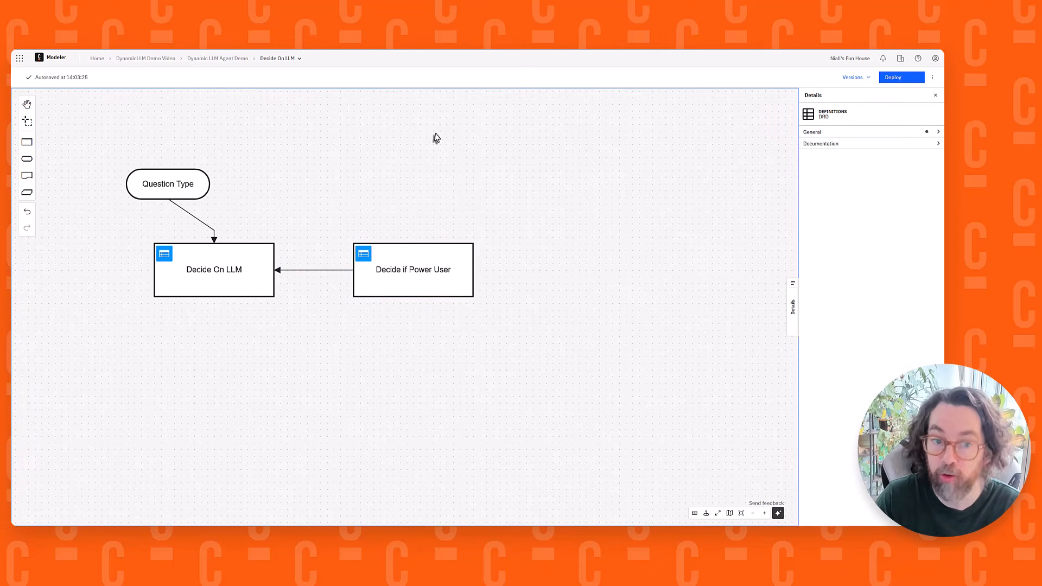
# Add an input data element named "Role" above Decide if Power User and connect it to that decision
pyautogui.click(421, 281)
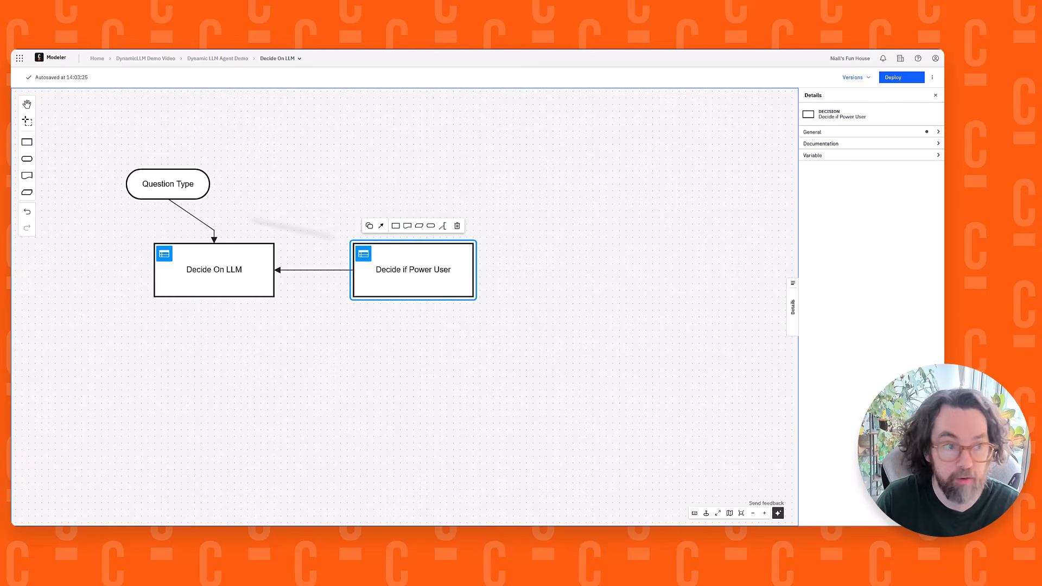
pyautogui.moveTo(27, 159)
pyautogui.mouseDown()
pyautogui.moveTo(360, 177)
pyautogui.moveTo(372, 181)
pyautogui.moveTo(402, 265)
pyautogui.mouseUp()
pyautogui.write('Role')
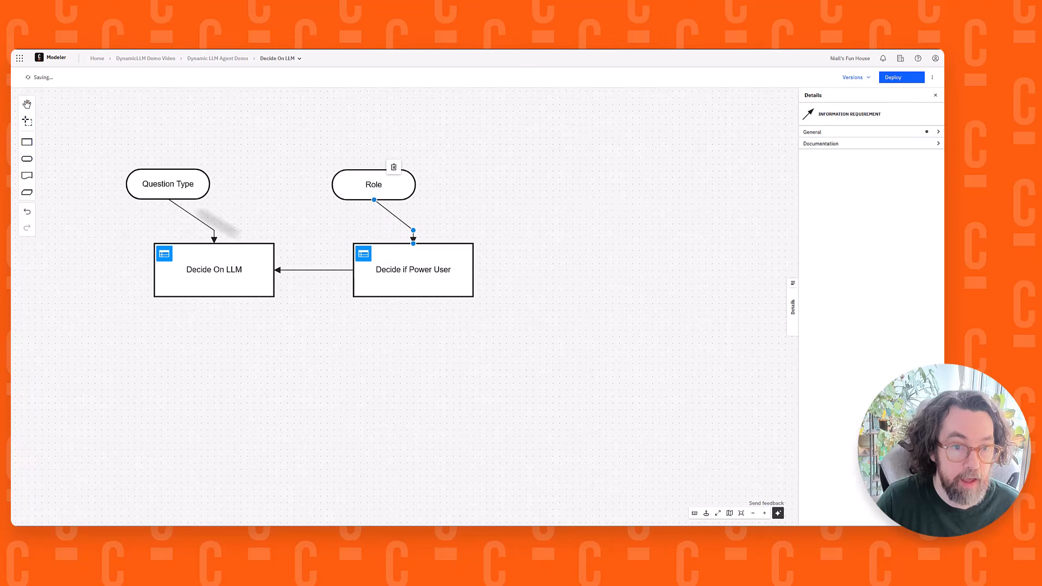
# Add an input data element named "Project" beside Role and connect it to the Decide if Power User decision
pyautogui.moveTo(27, 158); pyautogui.dragTo(538, 185)
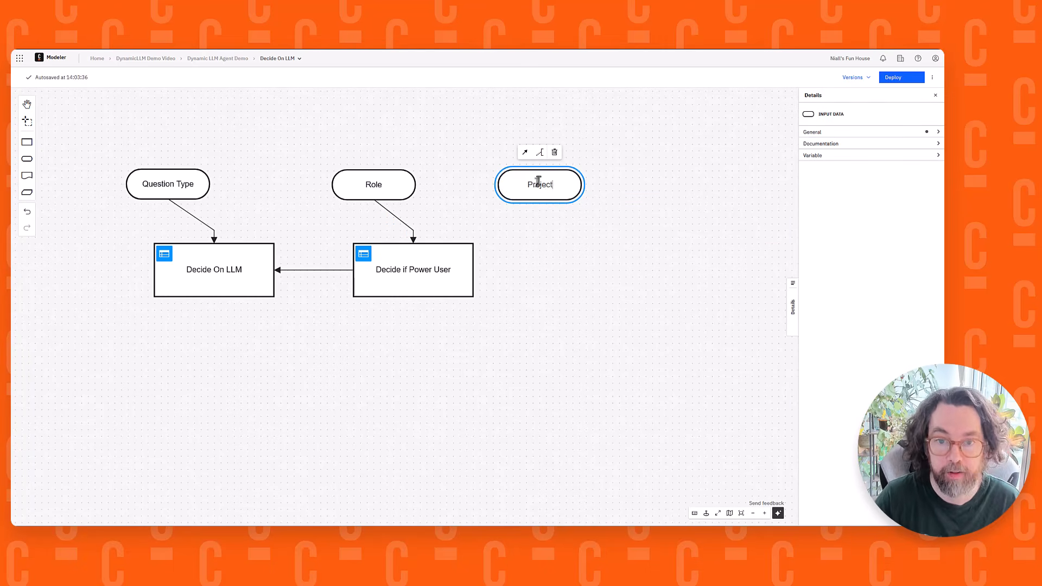
pyautogui.write('Project')
pyautogui.moveTo(525, 152); pyautogui.dragTo(433, 240)
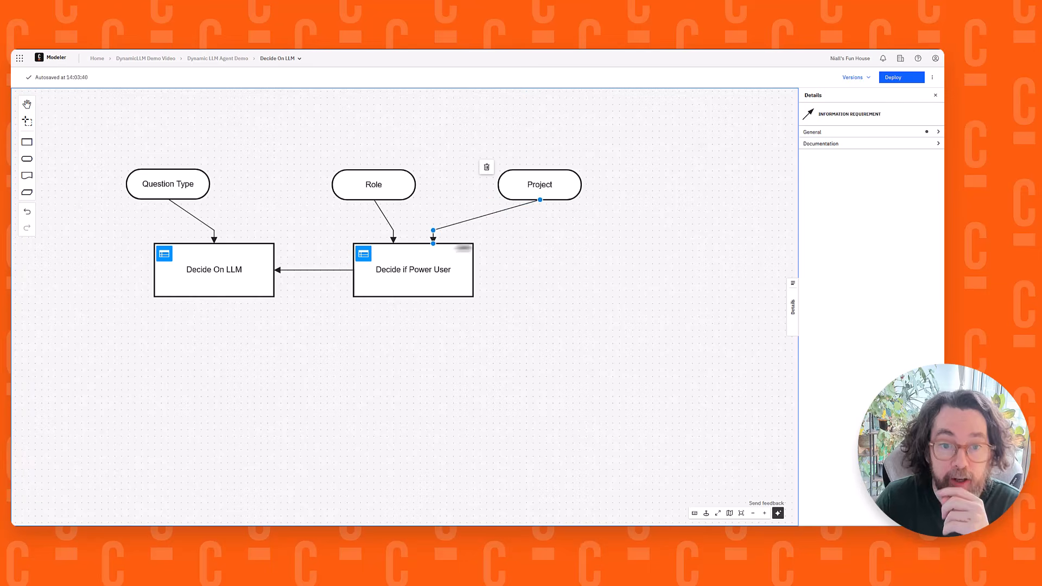
pyautogui.click(554, 256)
# Shift the Project and Role input data elements sideways so they sit evenly above the Decide if Power User decision
pyautogui.moveTo(545, 184); pyautogui.dragTo(512, 185)
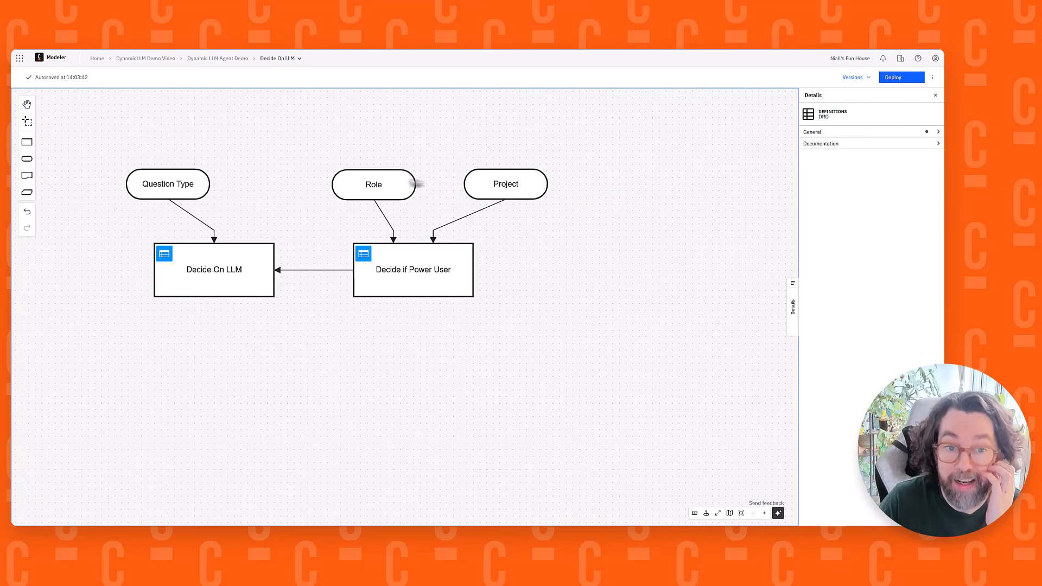
pyautogui.moveTo(357, 184); pyautogui.dragTo(332, 182)
pyautogui.click(601, 228)
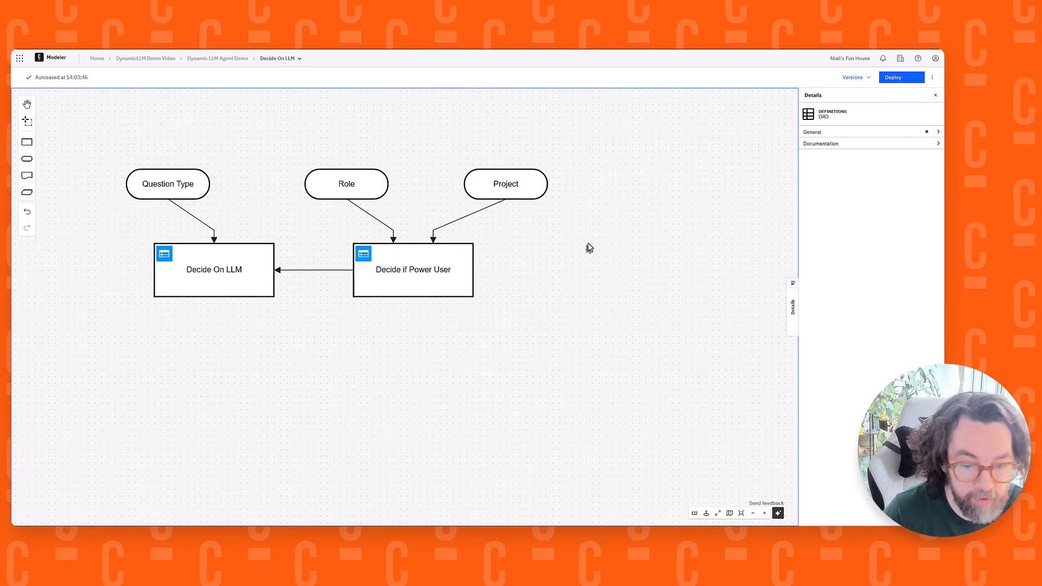
# Open the decision table of the Decide if Power User decision
pyautogui.moveTo(299, 343); pyautogui.dragTo(337, 357)
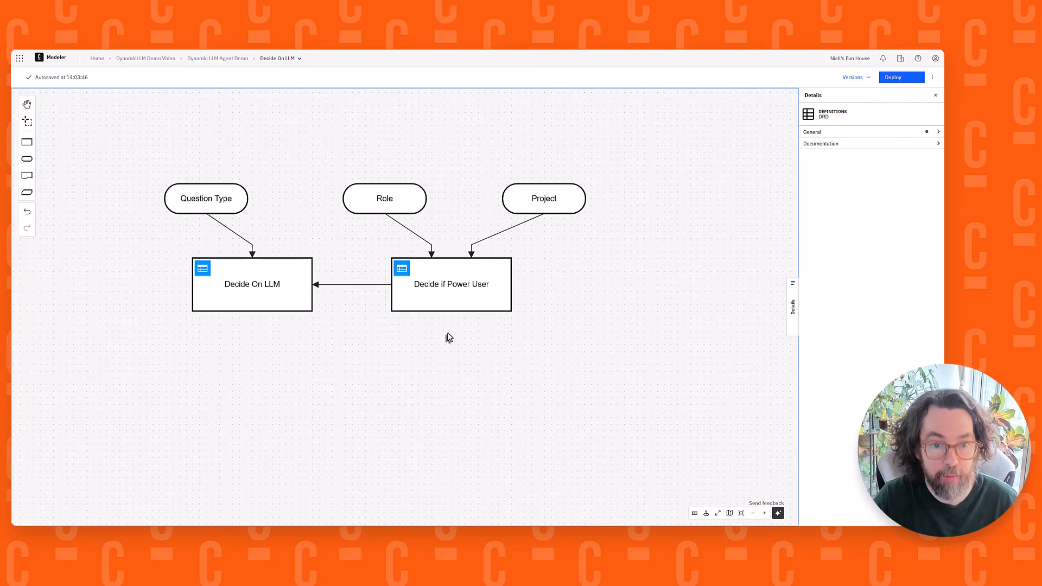
pyautogui.click(402, 270)
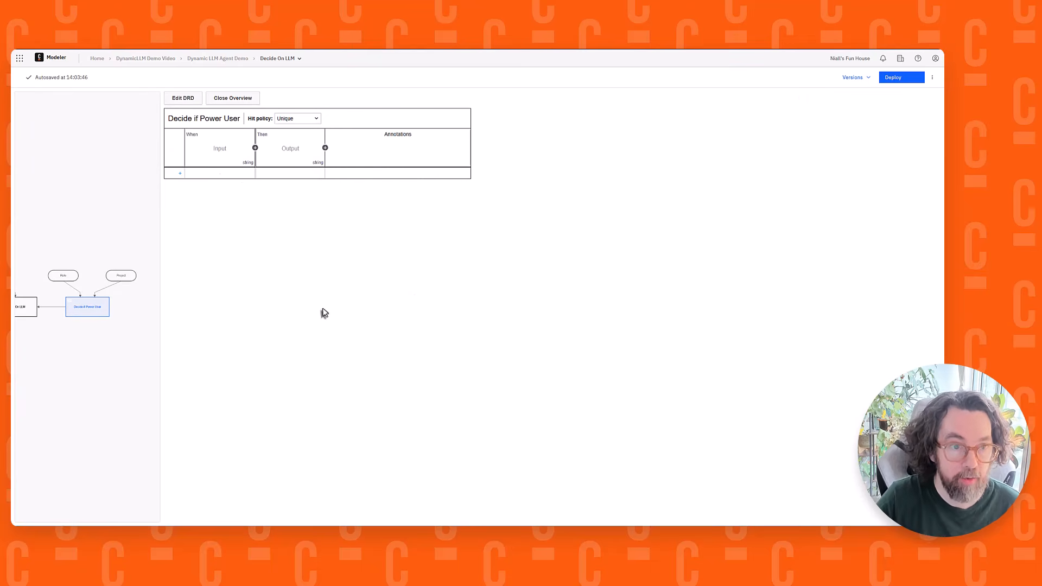
pyautogui.hotkey('ctrl', '+')
pyautogui.hotkey('ctrl', '+')
pyautogui.hotkey('ctrl', '+')
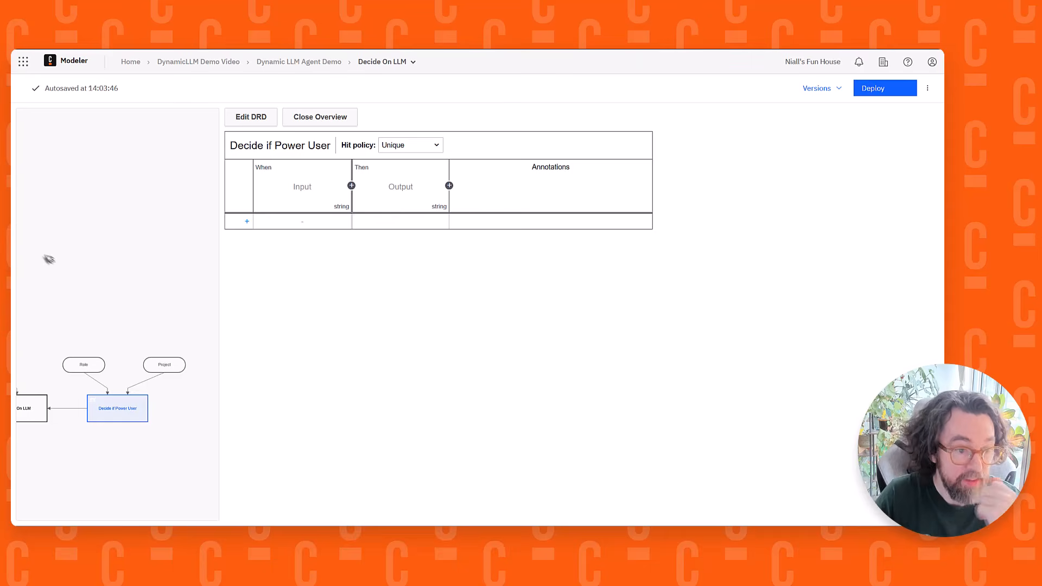
pyautogui.moveTo(84, 332); pyautogui.dragTo(87, 232)
pyautogui.scroll(3, 124, 277)
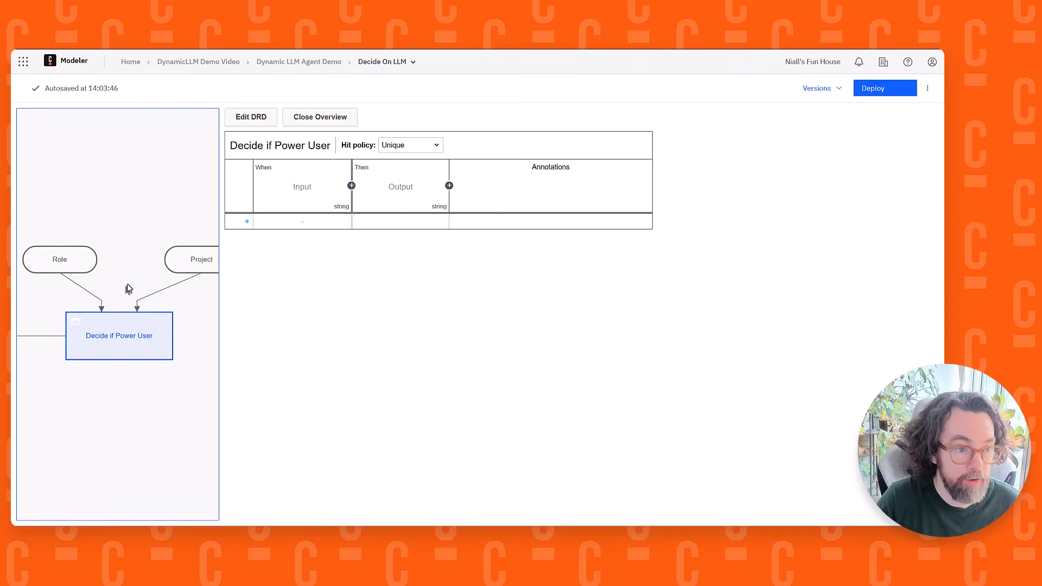
pyautogui.scroll(3, 128, 204)
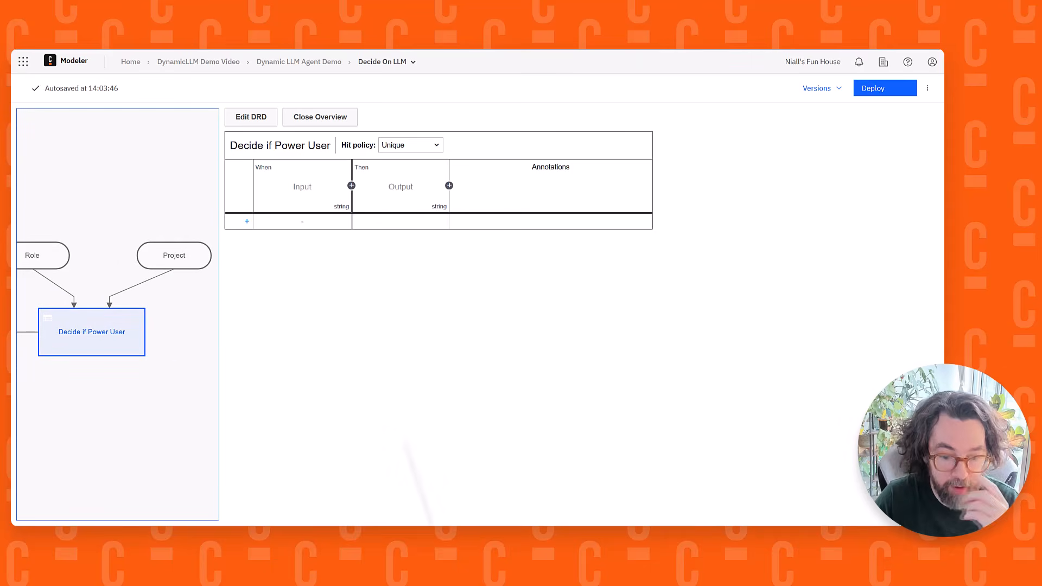
# Label the decision table's first input column "Role" and set its expression to Role
pyautogui.click(299, 187)
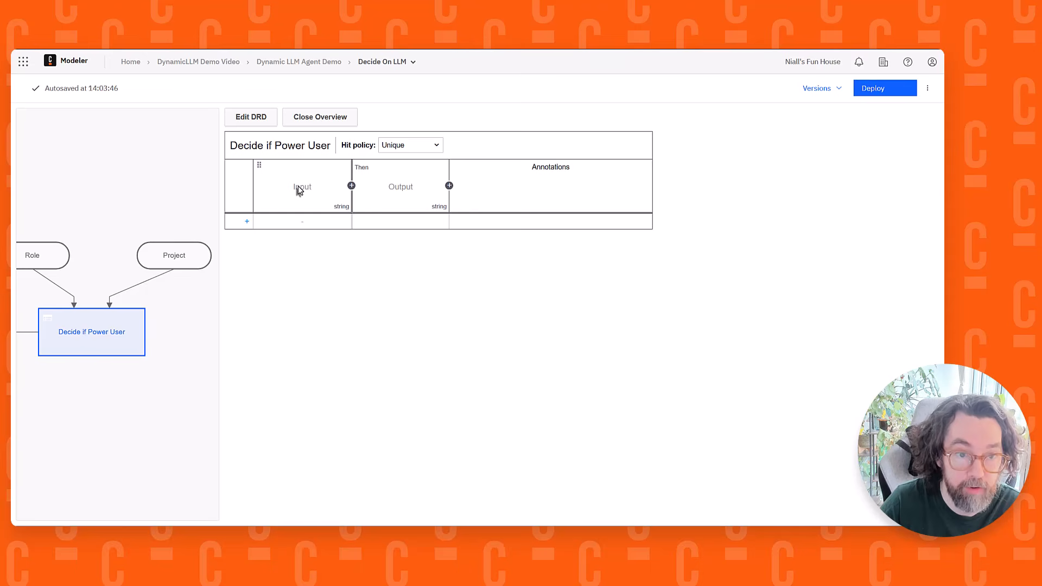
pyautogui.click(299, 189)
pyautogui.write('Role')
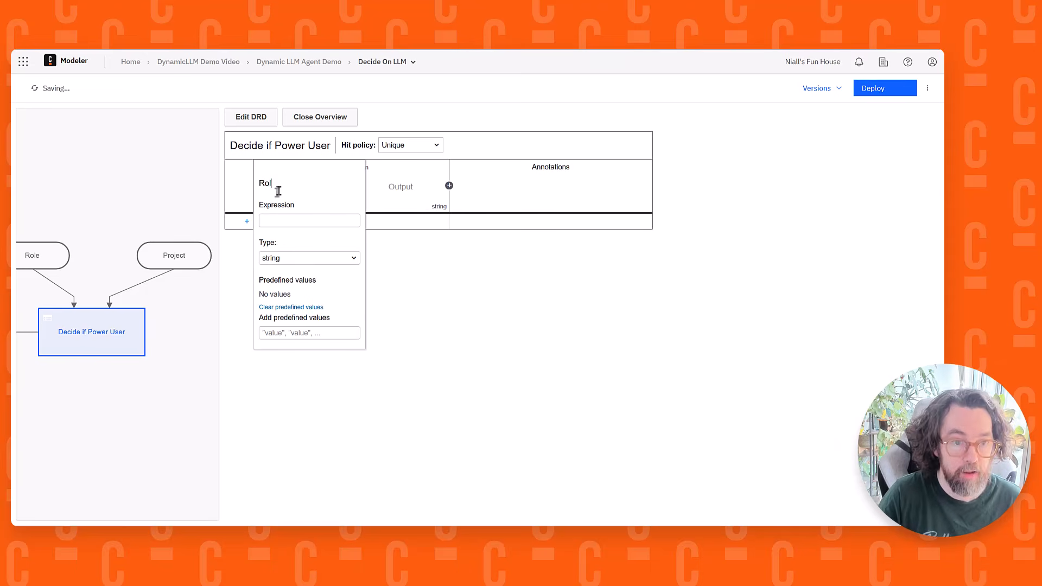
pyautogui.click(275, 219)
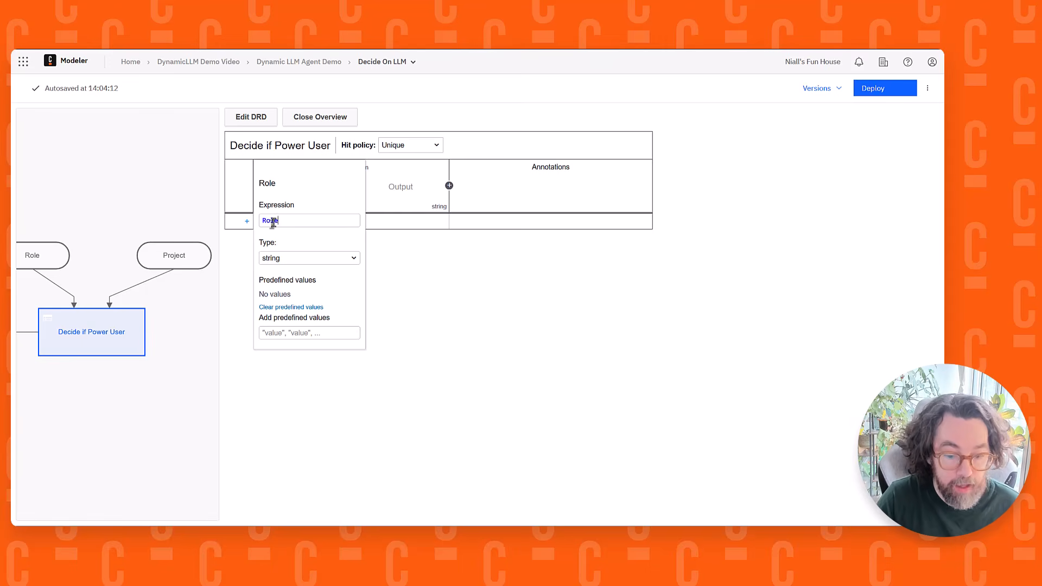
pyautogui.write('Role')
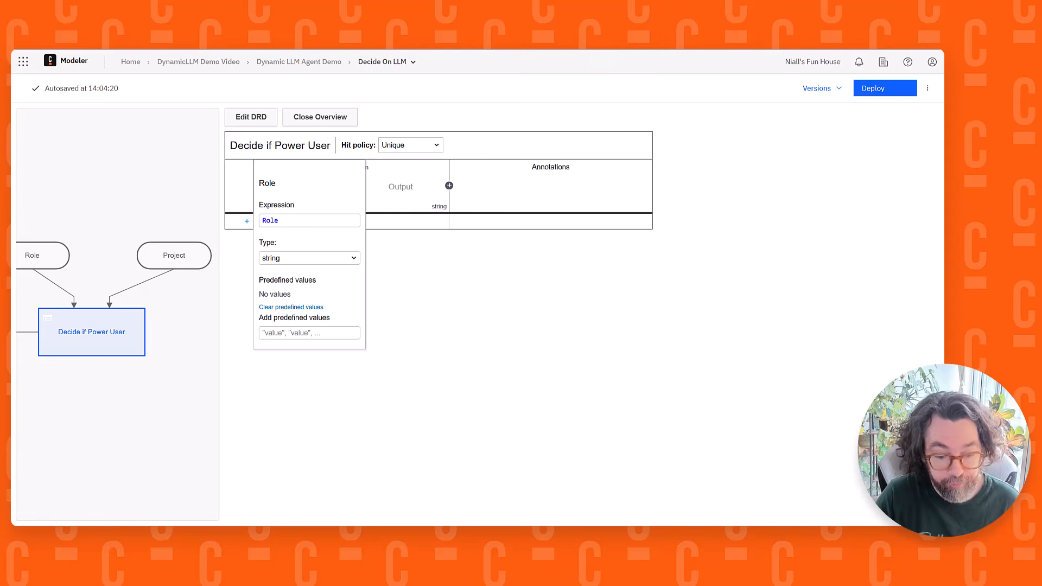
# Add the predefined values "Developer", "QA" and "Designer" to the Role input column
pyautogui.click(279, 333)
pyautogui.write('"Developer" "QA" "Designer"')
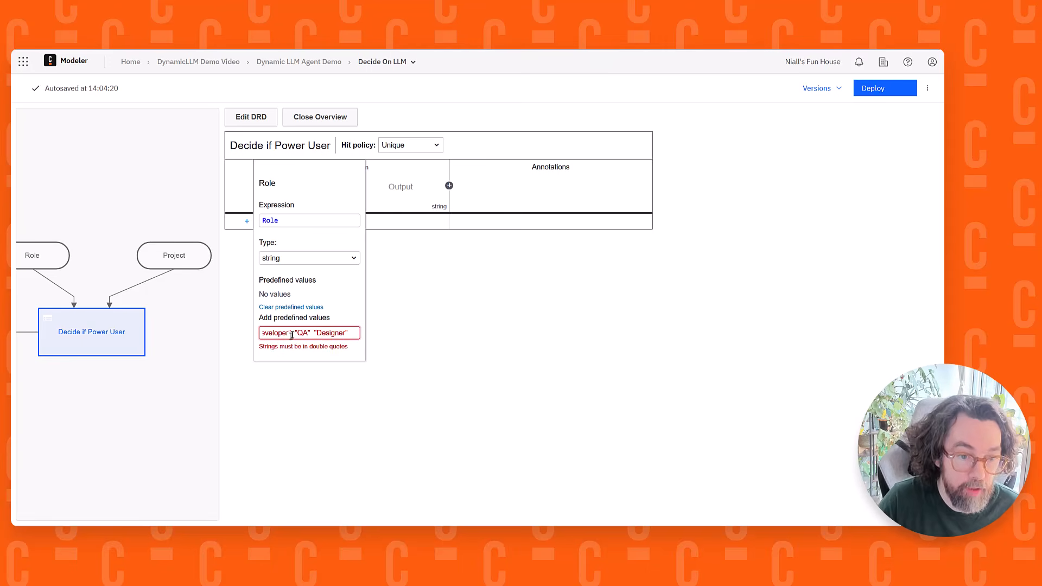
pyautogui.click(296, 333)
pyautogui.write(',')
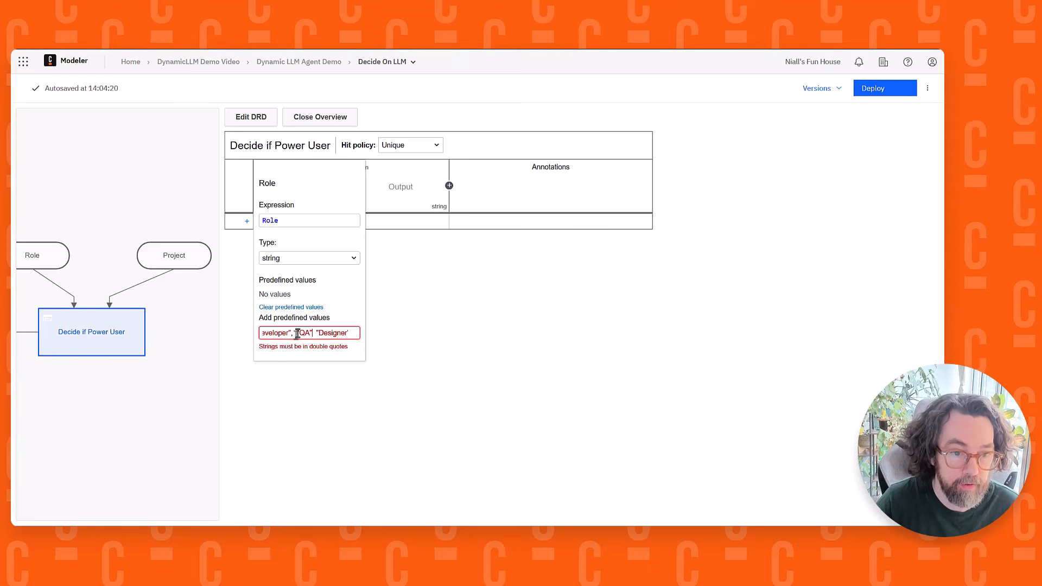
pyautogui.write(',')
pyautogui.press('Return')
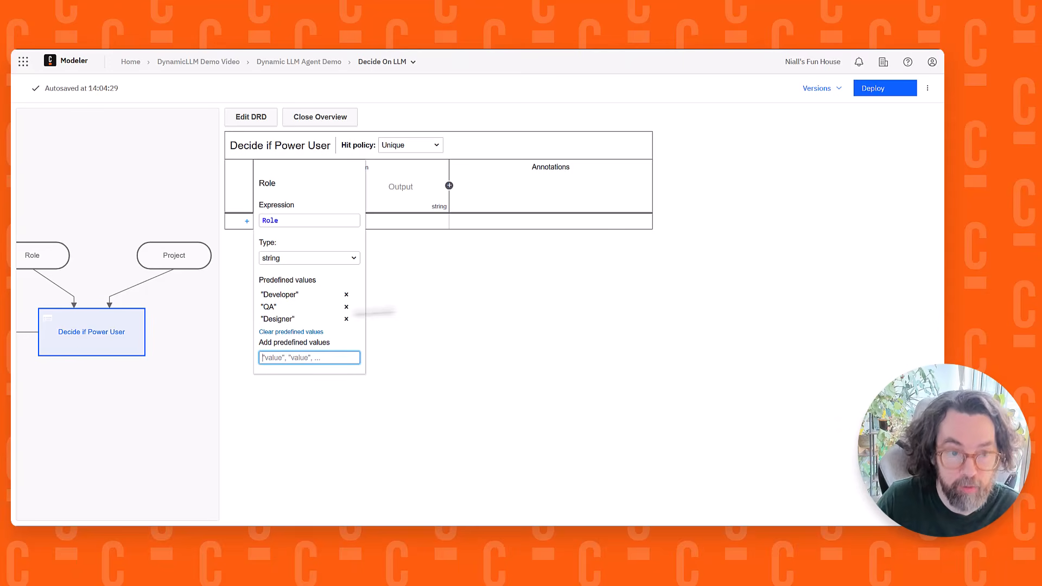
pyautogui.click(410, 306)
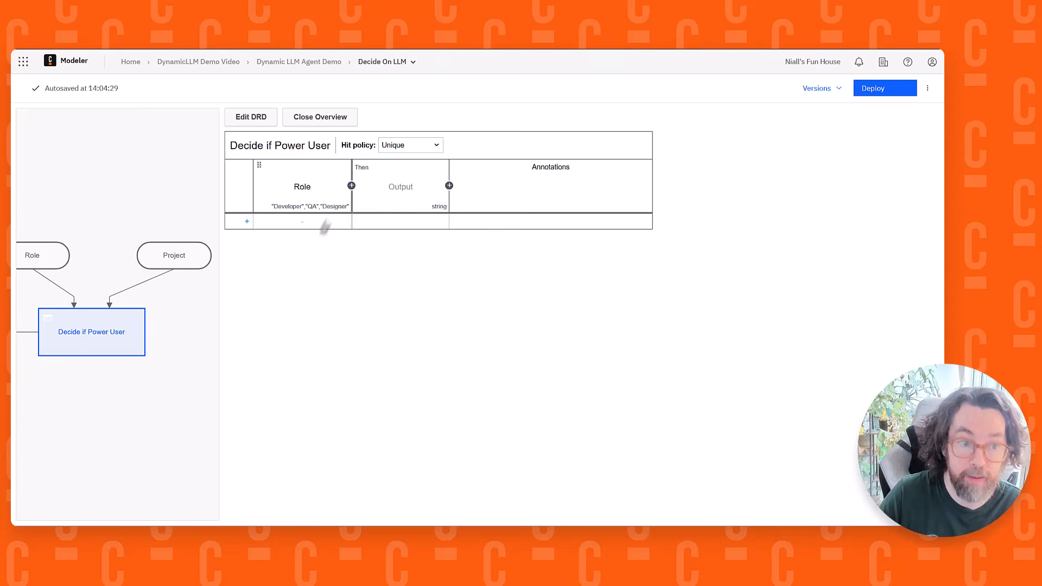
# Add a second input column labelled "Project" and set its expression to Project
pyautogui.click(351, 186)
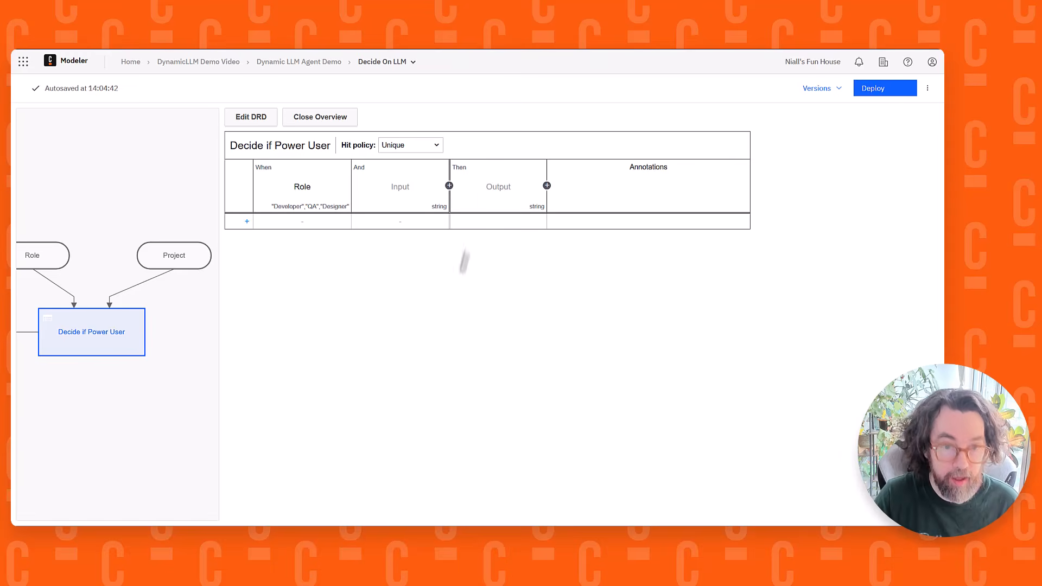
pyautogui.click(402, 195)
pyautogui.click(377, 191)
pyautogui.write('Project')
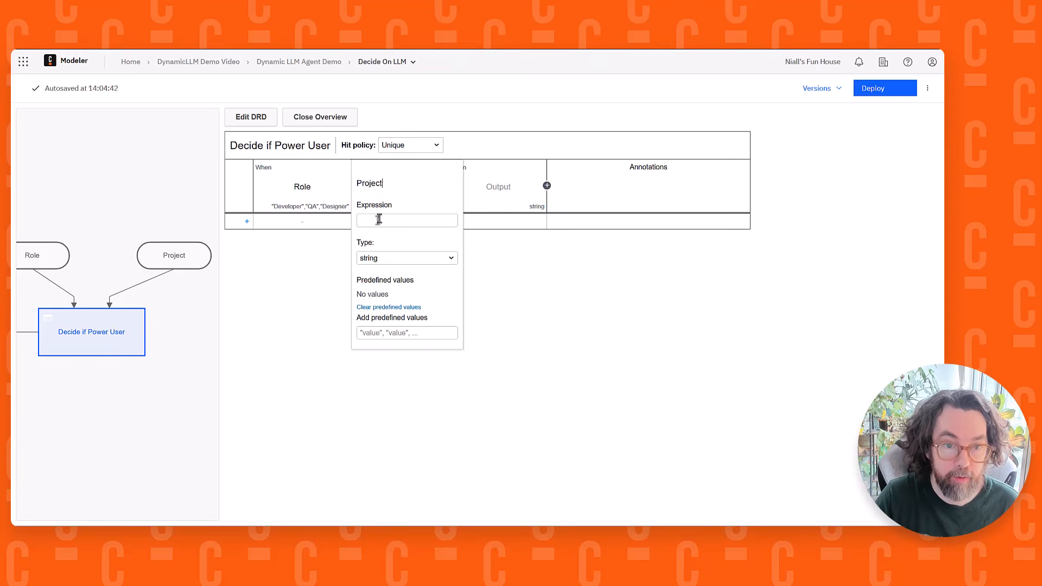
pyautogui.click(396, 221)
pyautogui.write('Project')
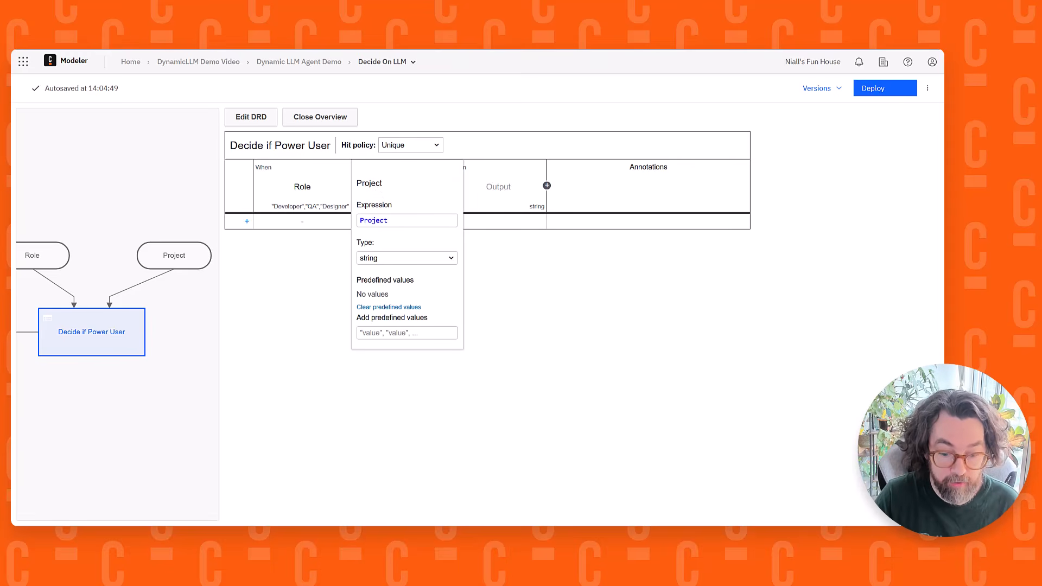
# Add the predefined values "ProjectX" and "Project Doom" to the Project input column
pyautogui.click(372, 332)
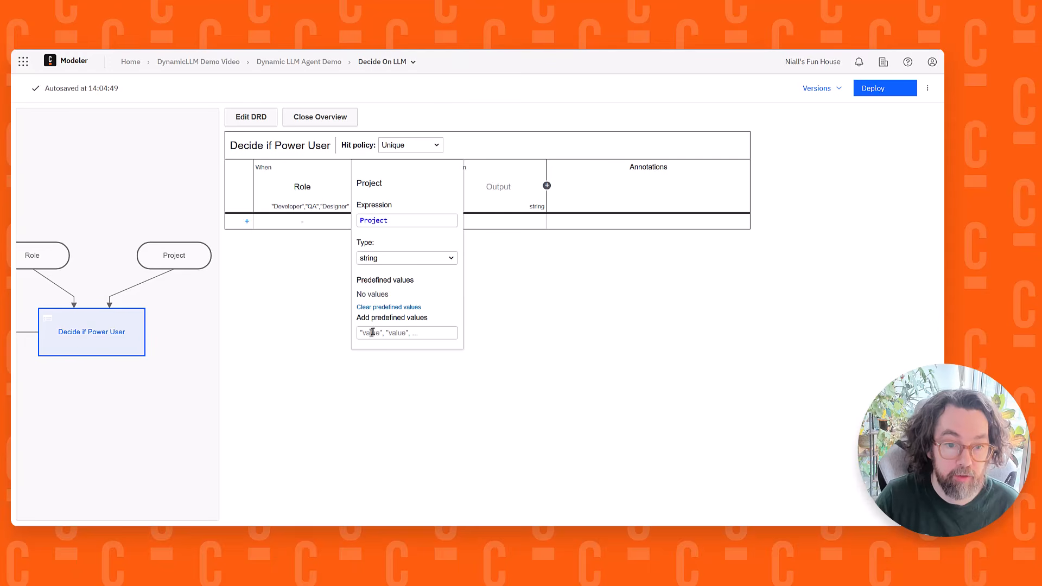
pyautogui.write('"ProjectX", "Project Doom"')
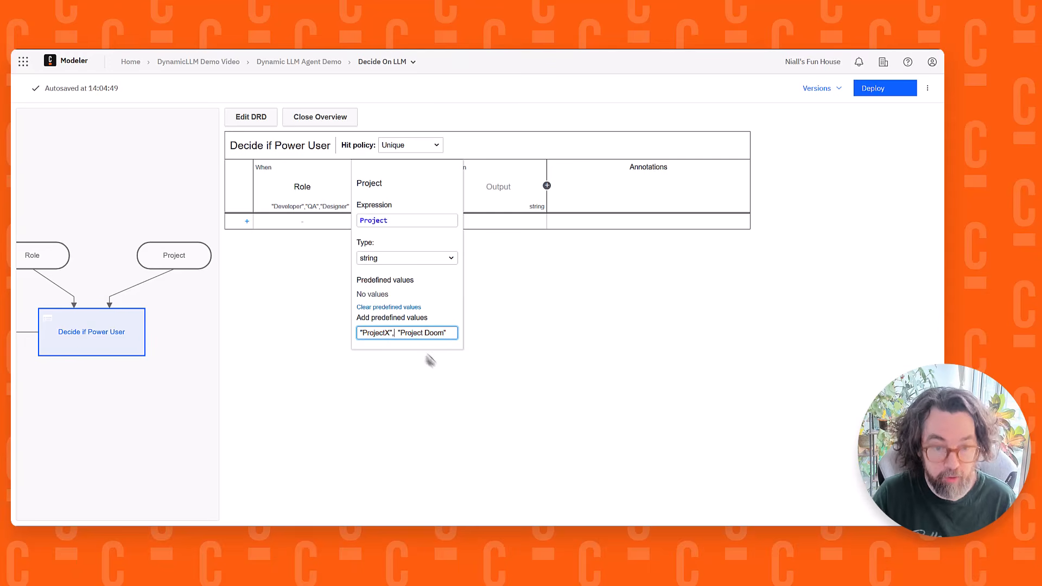
pyautogui.press('Return')
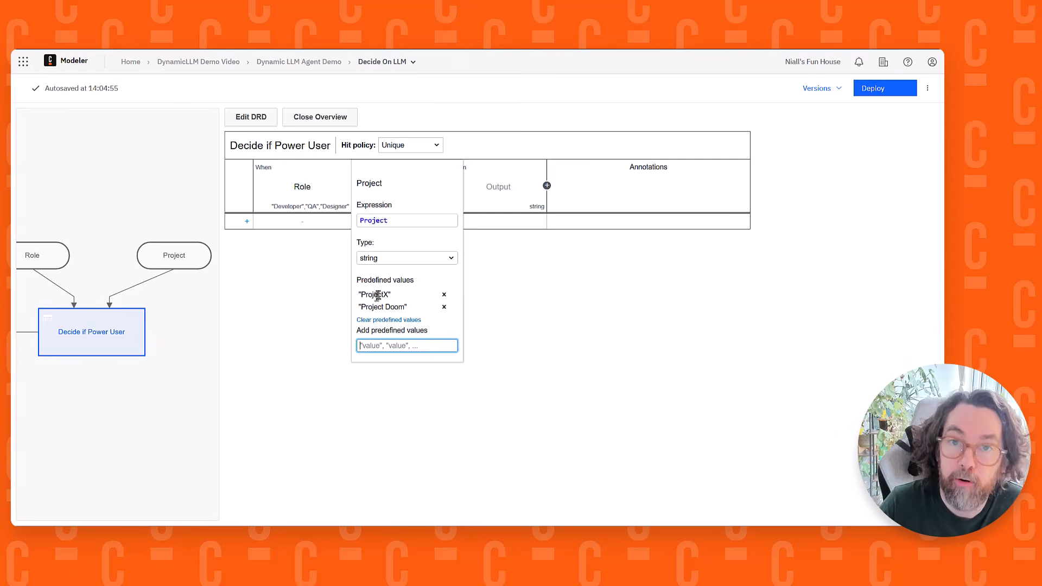
pyautogui.click(545, 312)
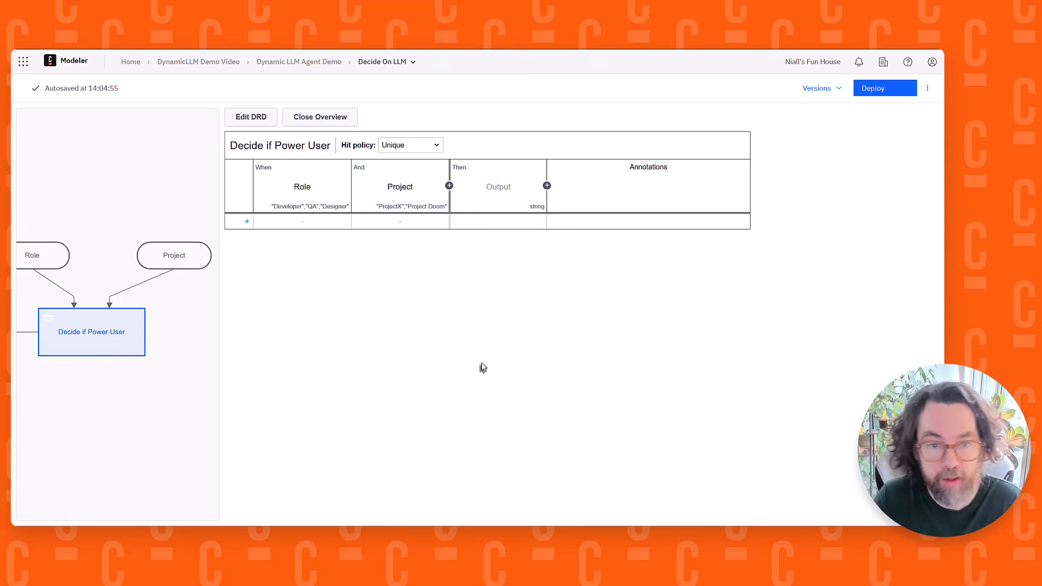
# Label the output column "IsPowerUser" and copy the same text into its output name
pyautogui.click(505, 180)
pyautogui.write('Is')
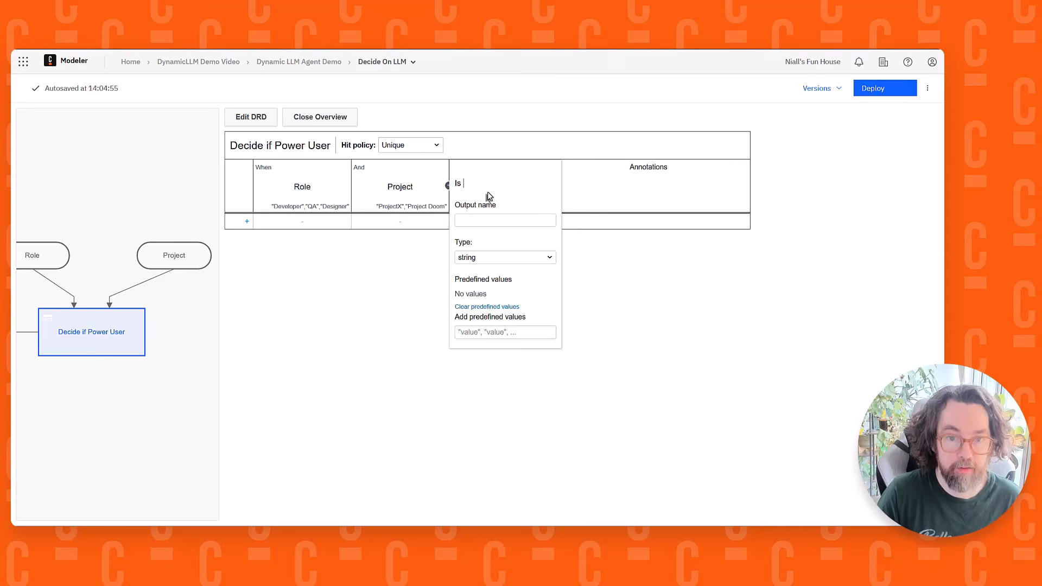
pyautogui.write('PowerUser')
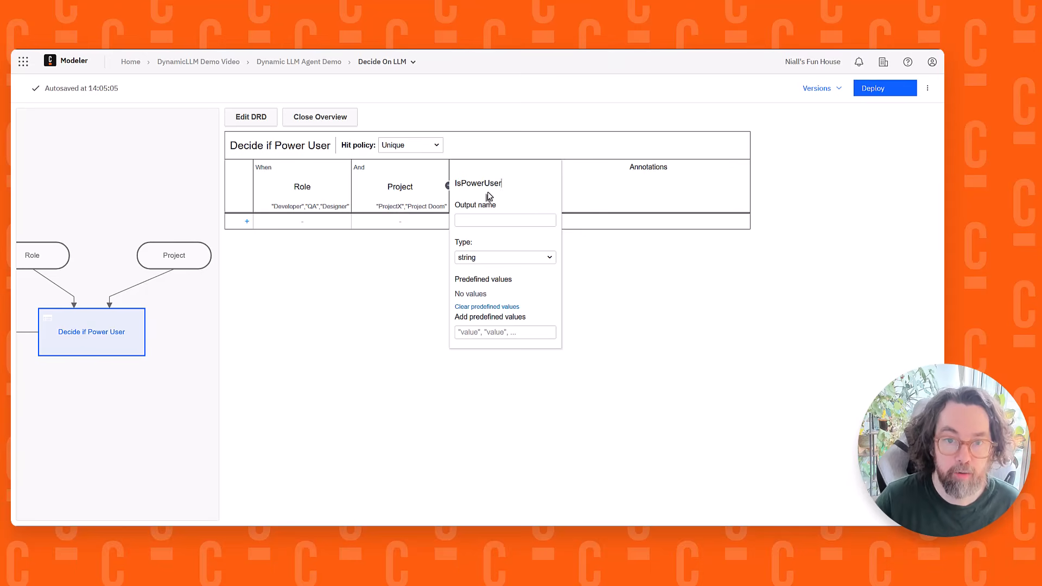
pyautogui.doubleClick(482, 182)
pyautogui.hotkey('ctrl', 'c')
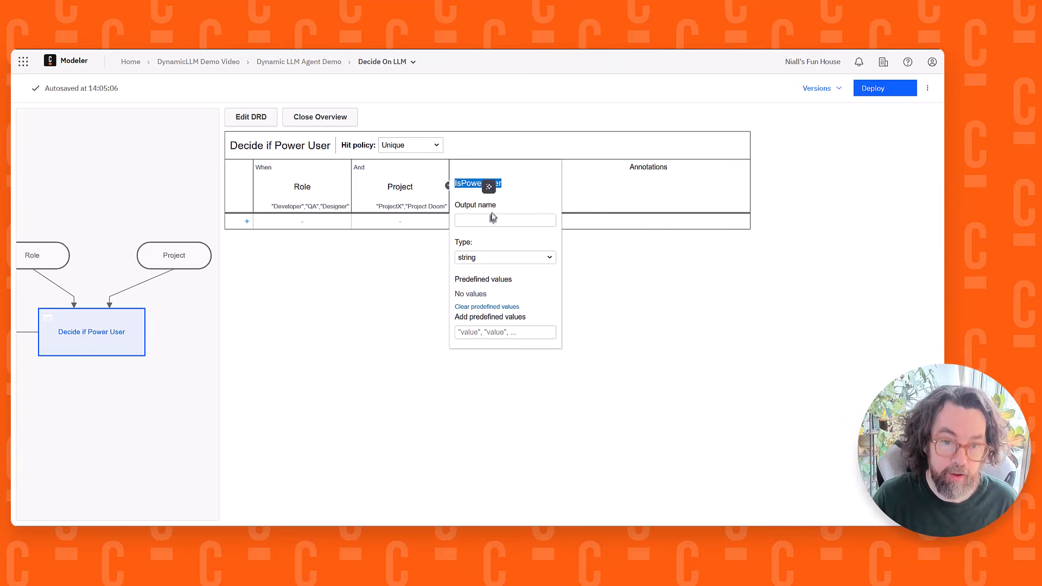
pyautogui.click(490, 220)
pyautogui.hotkey('ctrl', 'v')
pyautogui.moveTo(100, 435); pyautogui.dragTo(282, 433)
pyautogui.click(492, 185)
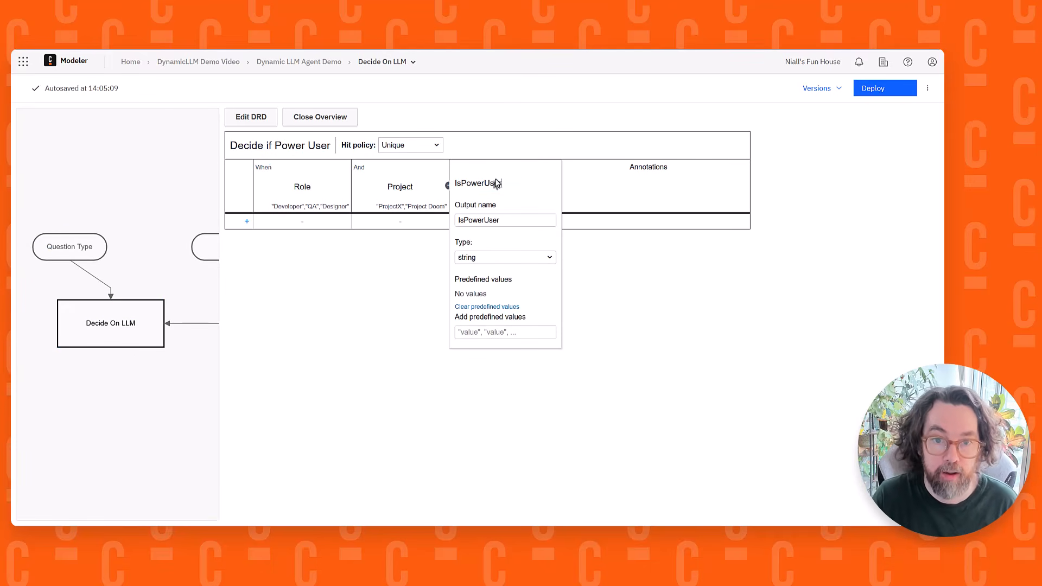
# Set the IsPowerUser output column's type to boolean
pyautogui.click(490, 258)
pyautogui.click(486, 289)
pyautogui.click(611, 302)
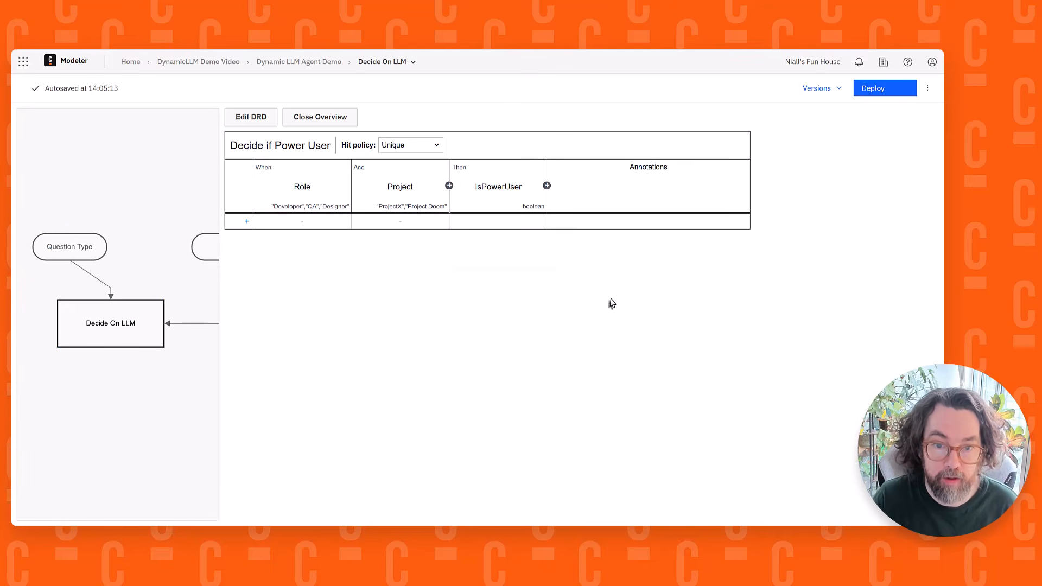
# Change the hit policy of the Decide if Power User table to First
pyautogui.moveTo(174, 239); pyautogui.dragTo(110, 220)
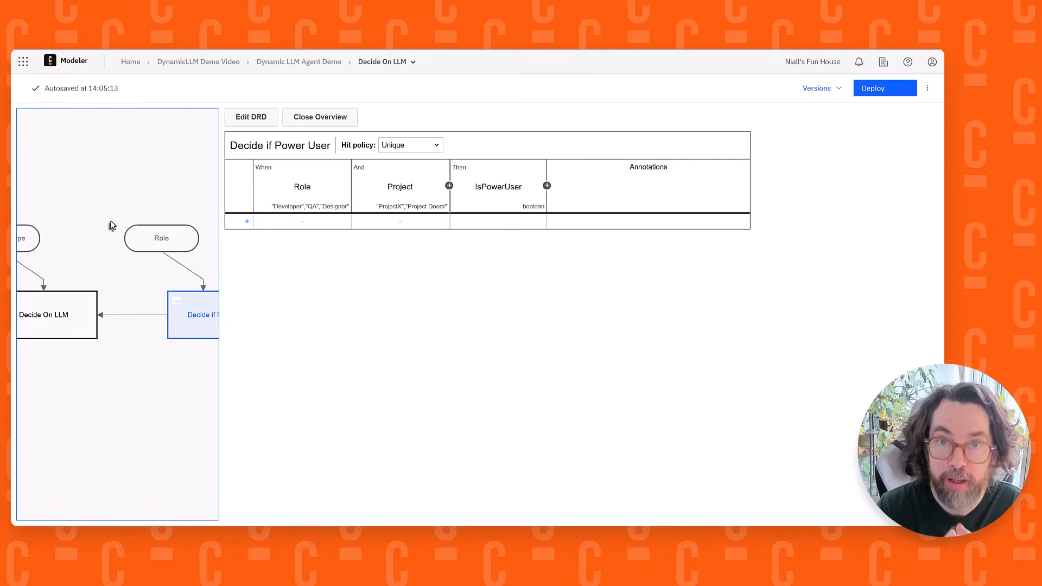
pyautogui.click(411, 150)
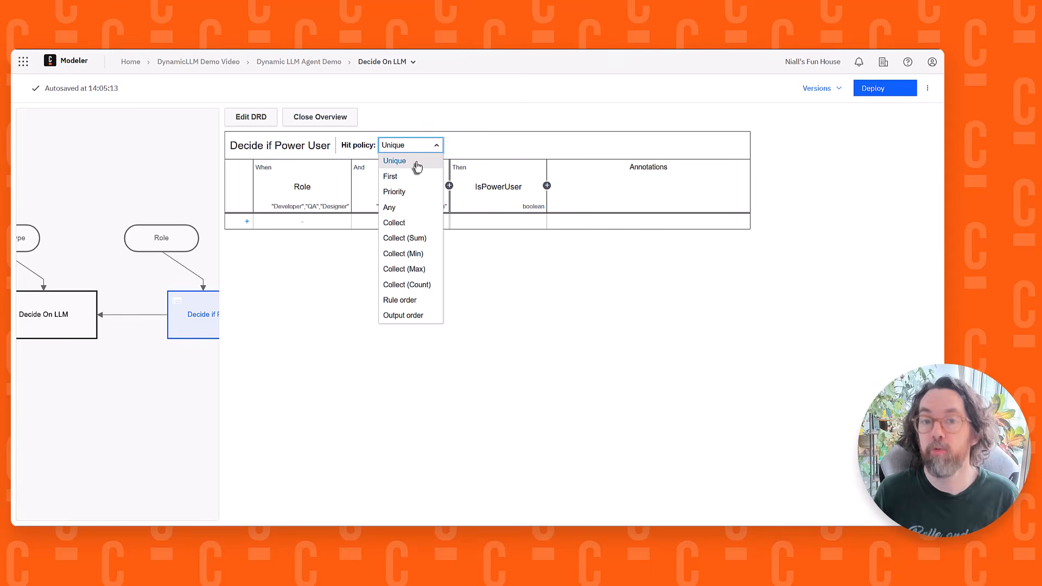
pyautogui.click(408, 178)
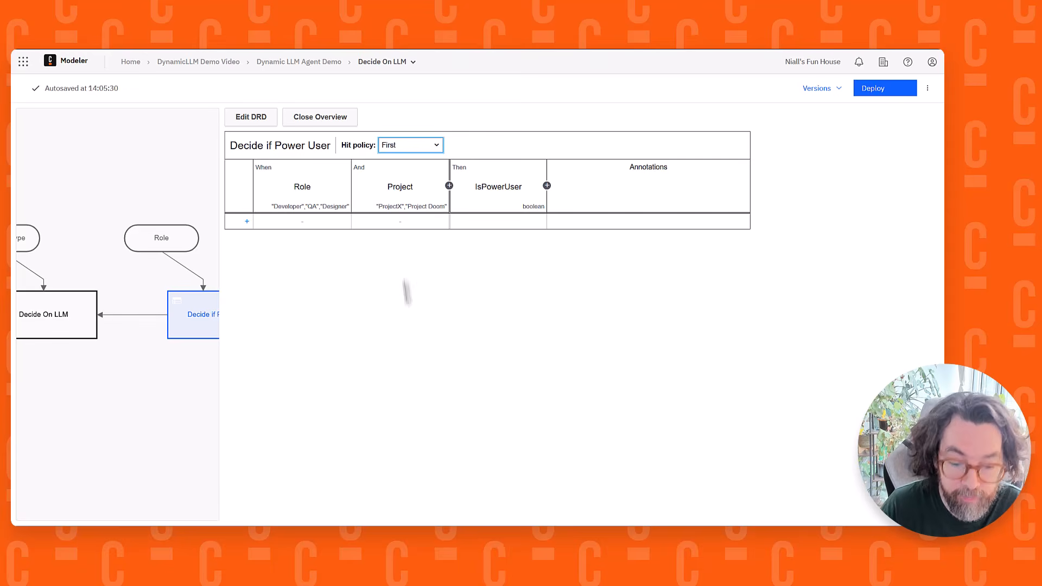
pyautogui.click(380, 499)
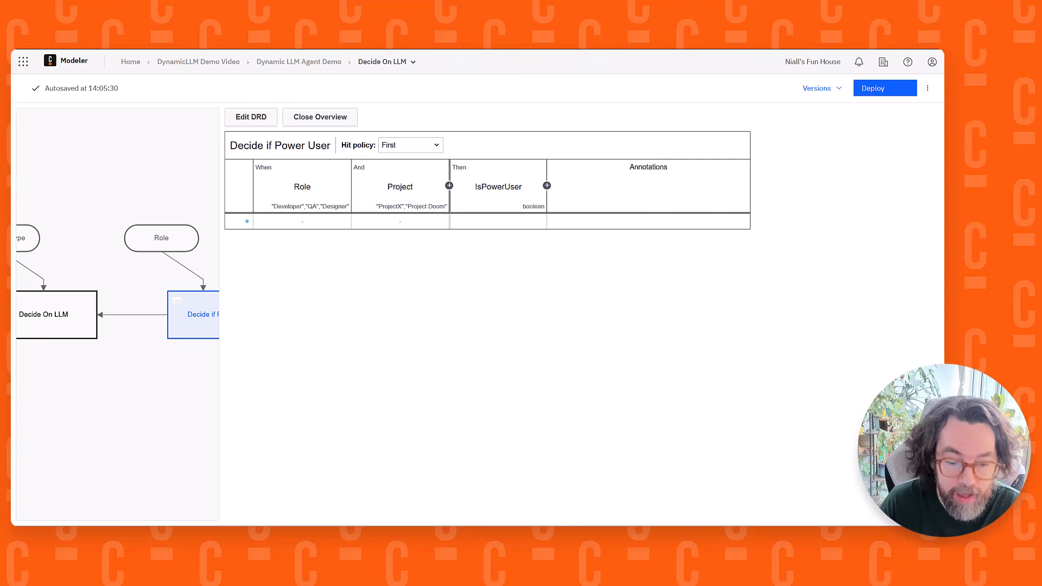
# Add a first rule to the Decide if Power User table matching the roles "Developer" and "QA"
pyautogui.click(247, 222)
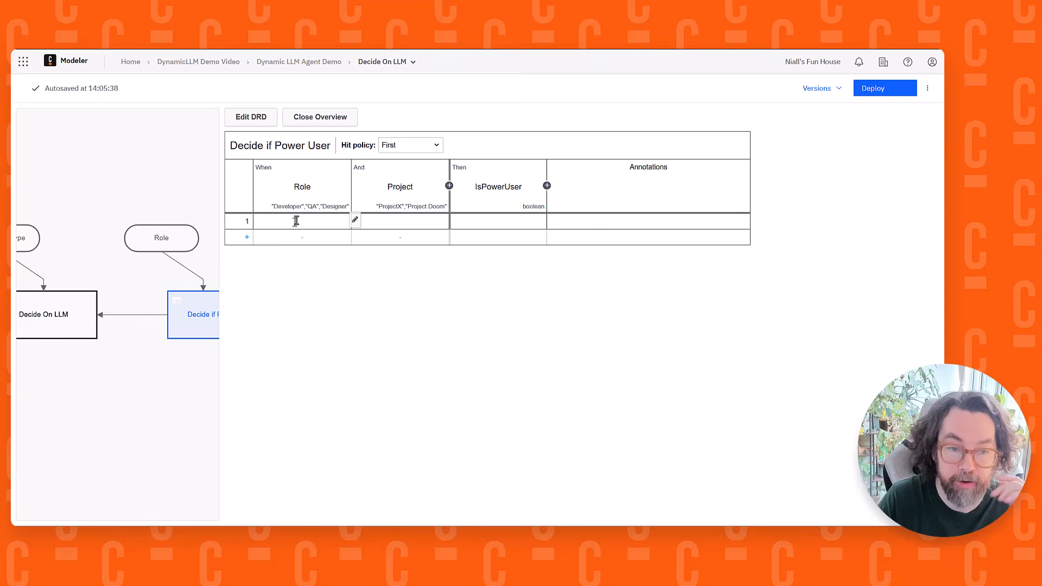
pyautogui.click(354, 220)
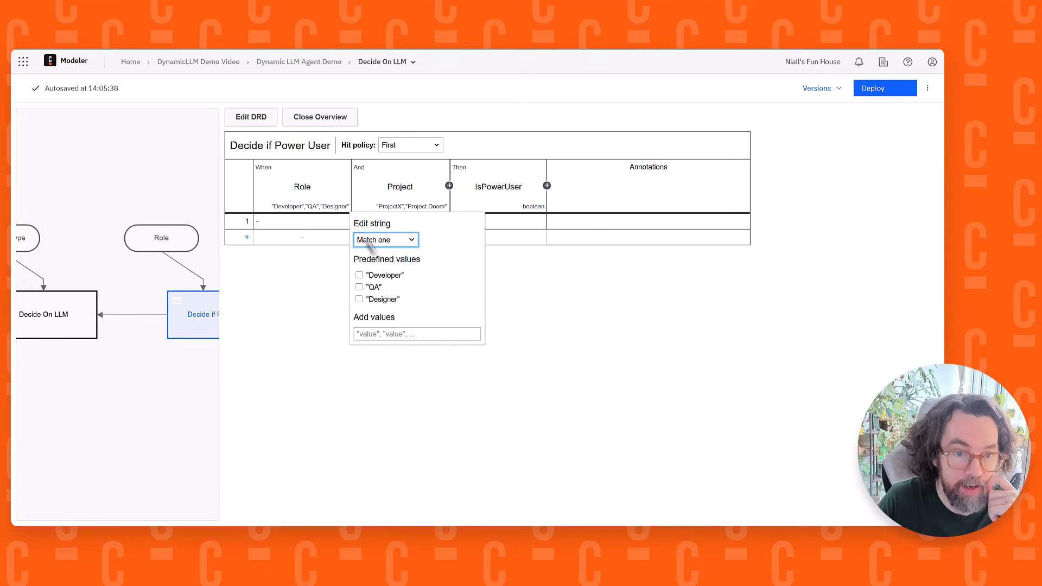
pyautogui.click(358, 287)
pyautogui.click(359, 276)
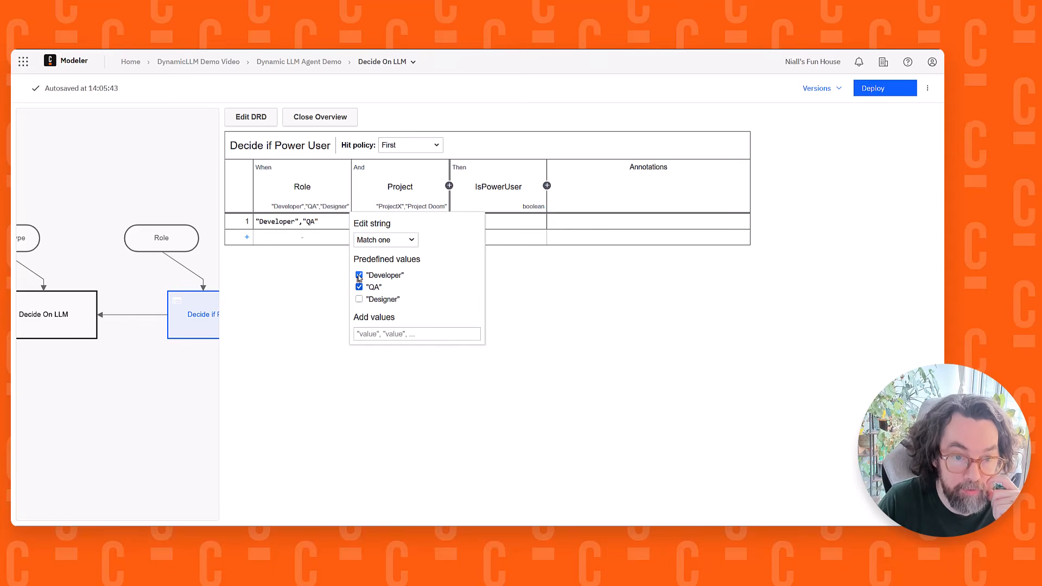
pyautogui.click(317, 283)
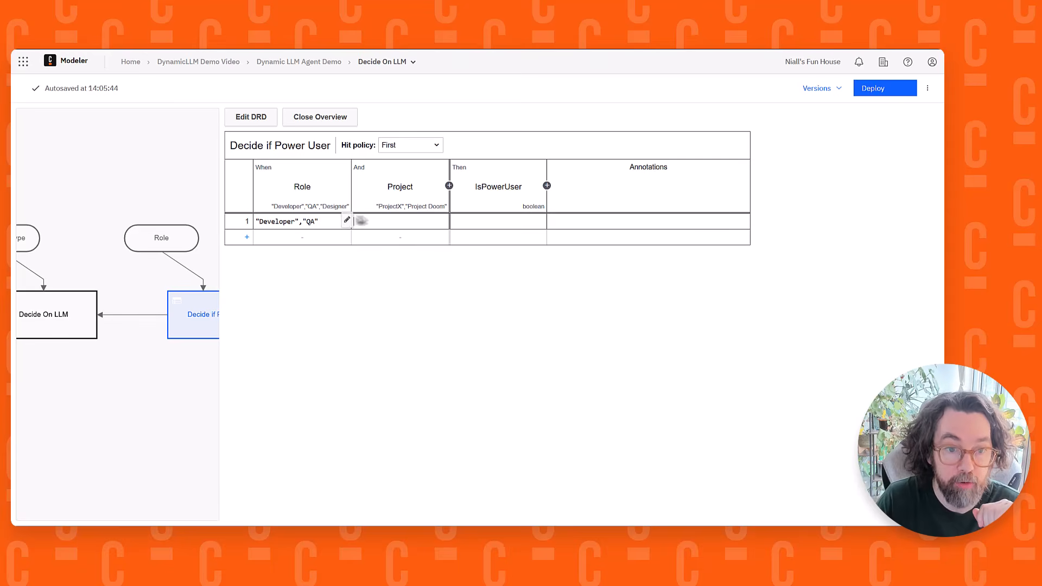
# Set rule 1's project to "ProjectX" and its IsPowerUser output to true
pyautogui.click(344, 222)
pyautogui.click(229, 275)
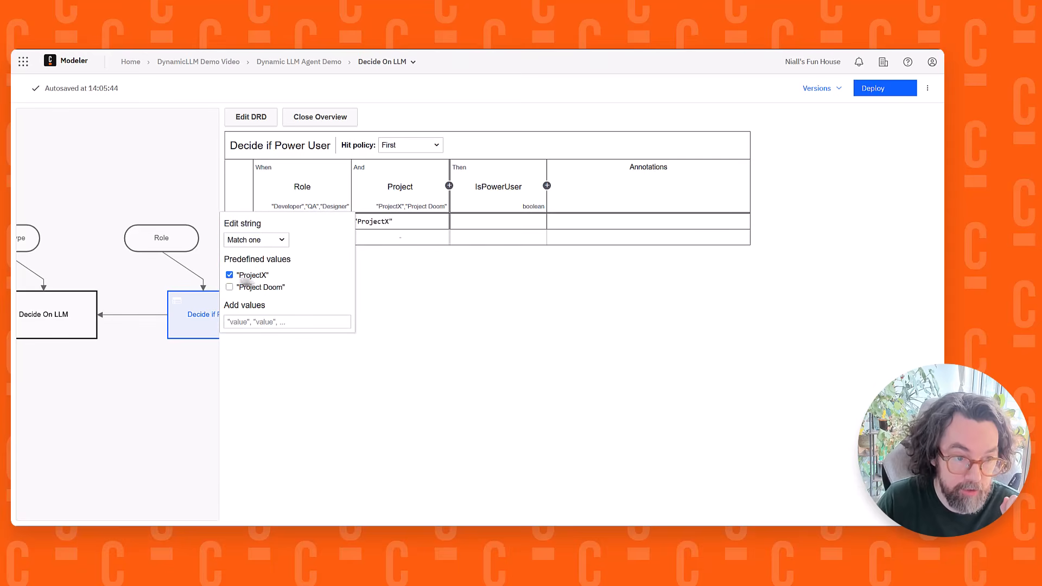
pyautogui.click(530, 248)
pyautogui.click(491, 222)
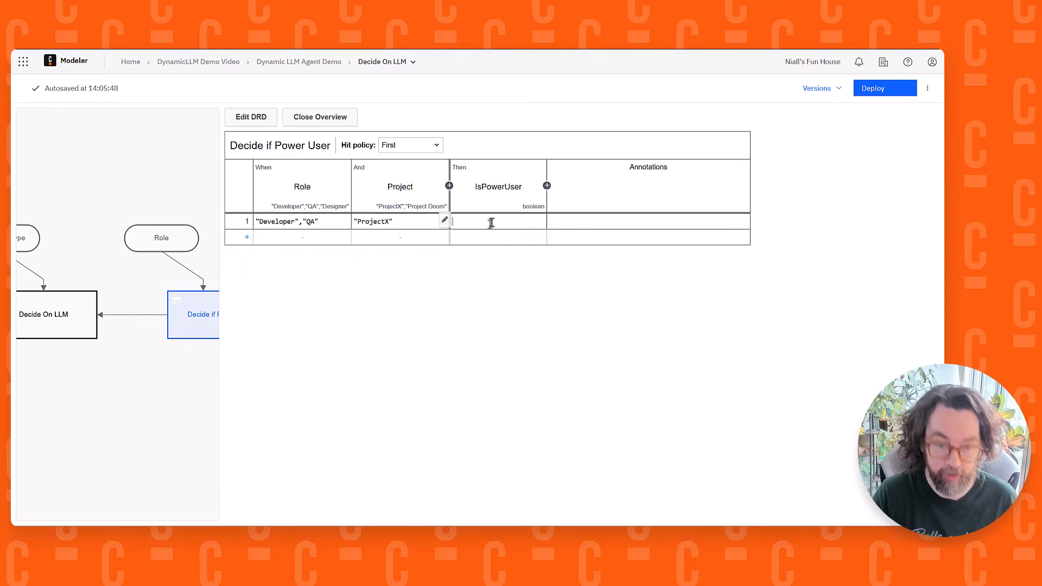
pyautogui.write('true')
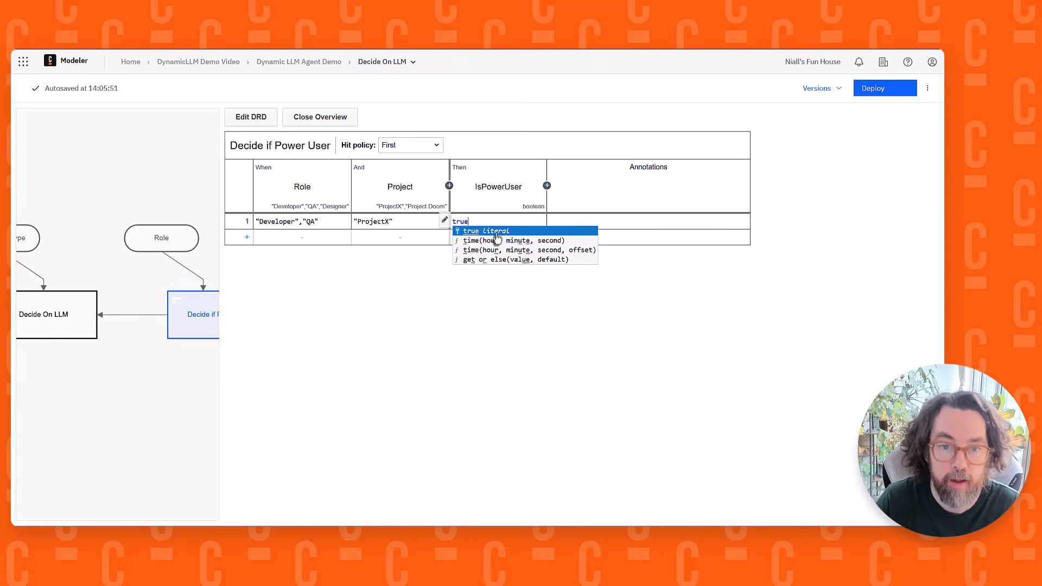
pyautogui.click(493, 233)
pyautogui.click(420, 315)
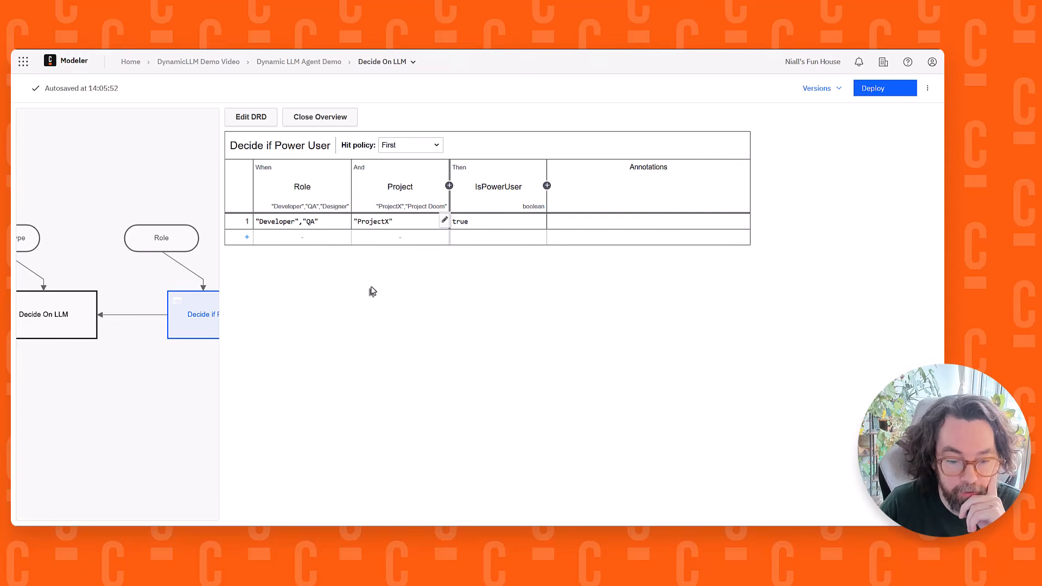
# Add a second rule for the role "Developer" with any project and an IsPowerUser output of true
pyautogui.click(283, 239)
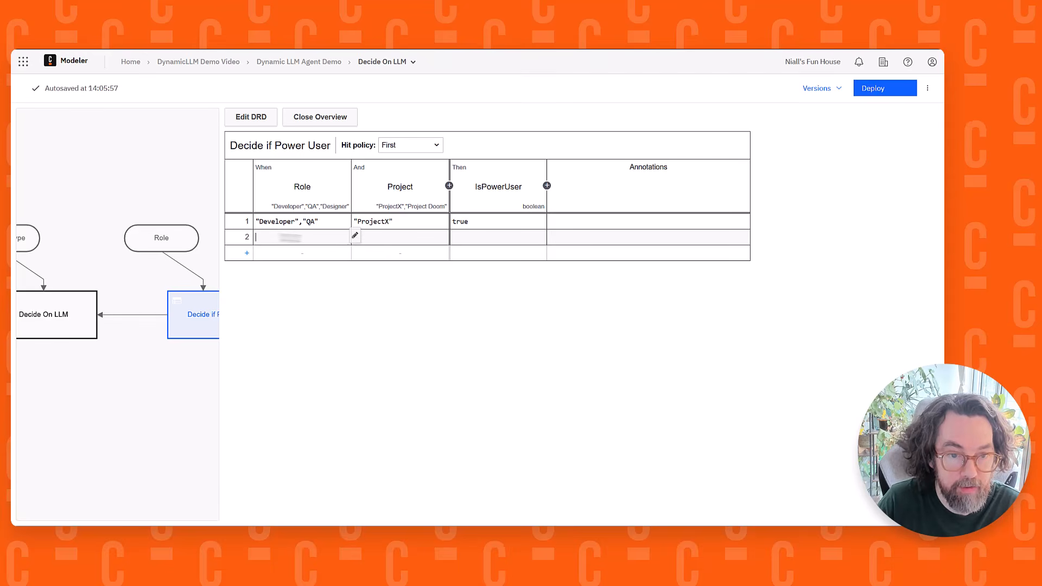
pyautogui.click(354, 236)
pyautogui.click(359, 291)
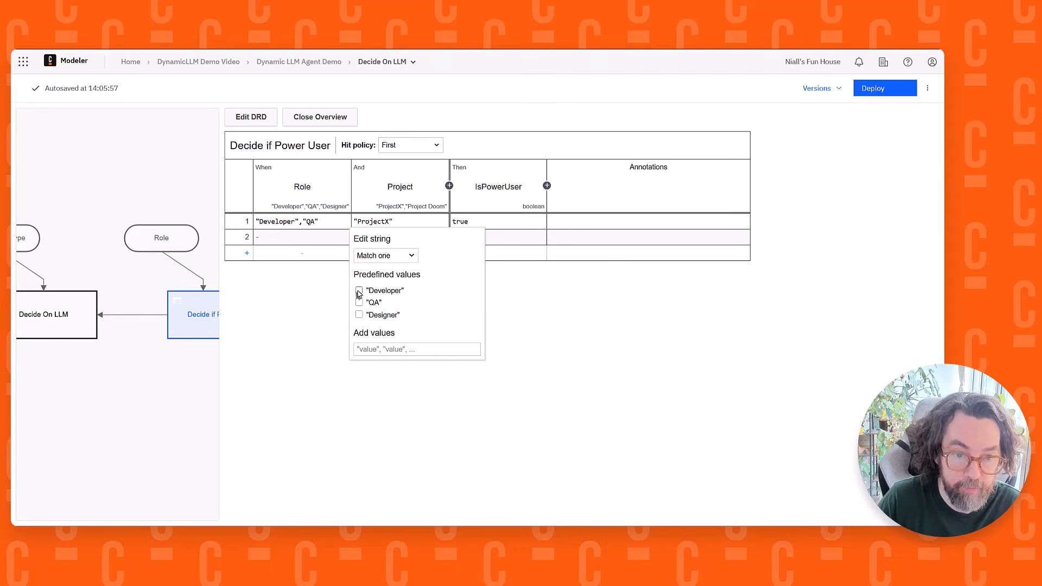
pyautogui.click(288, 311)
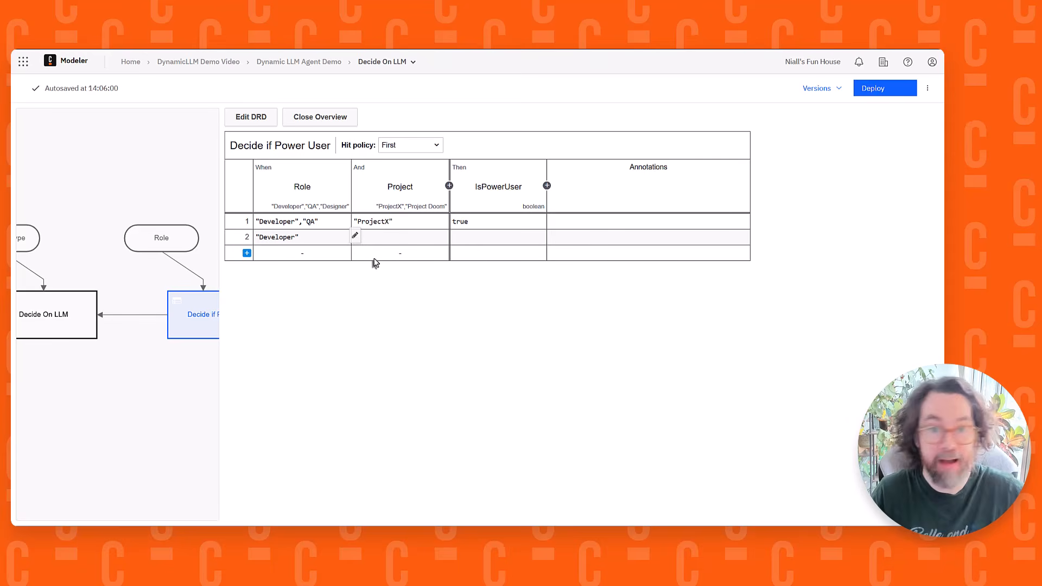
pyautogui.click(489, 238)
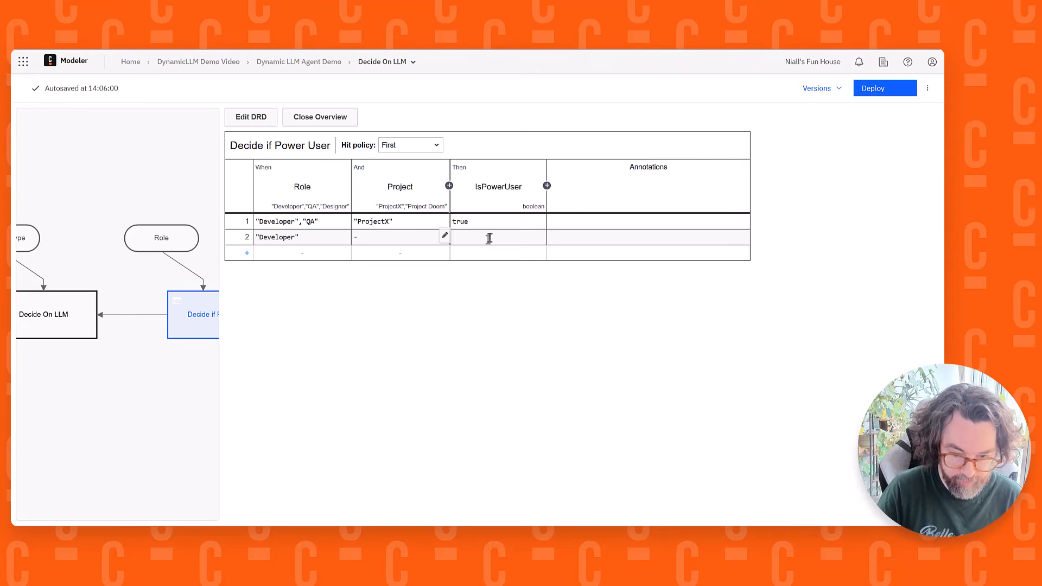
pyautogui.write('true')
pyautogui.click(449, 300)
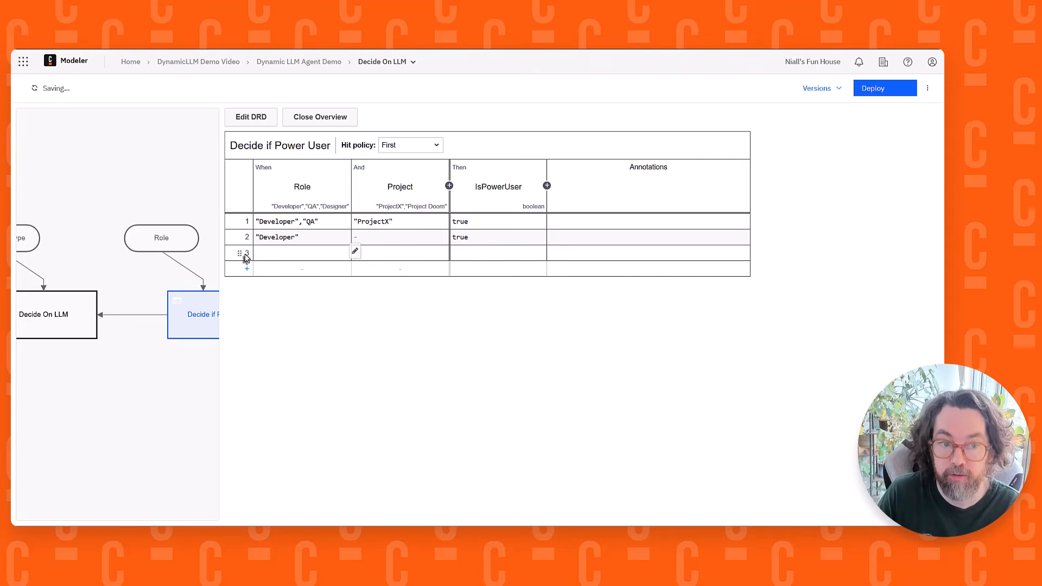
# Add a third, catch-all rule with role and project left empty and IsPowerUser set to false
pyautogui.click(247, 253)
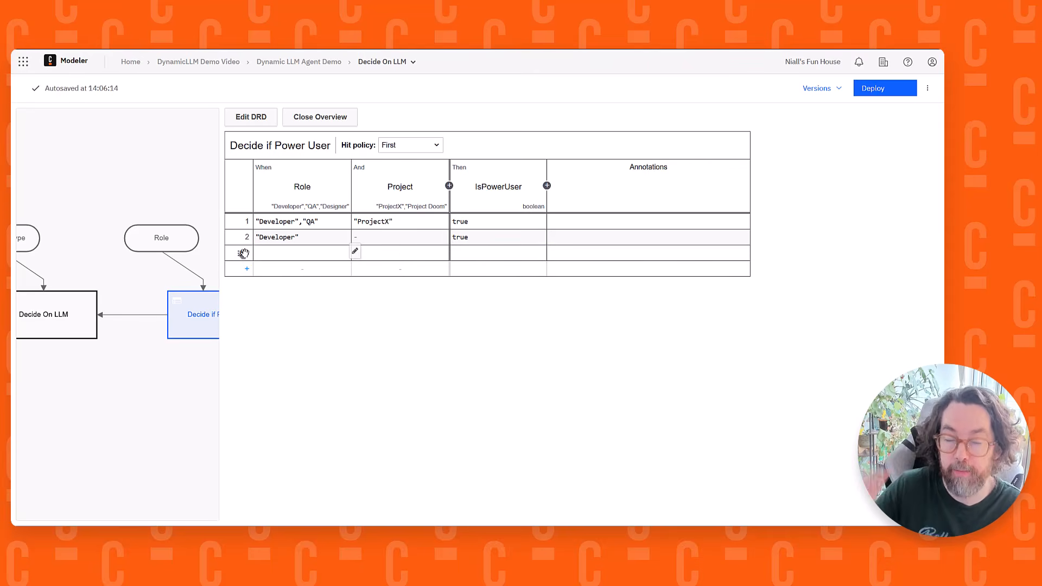
pyautogui.click(484, 252)
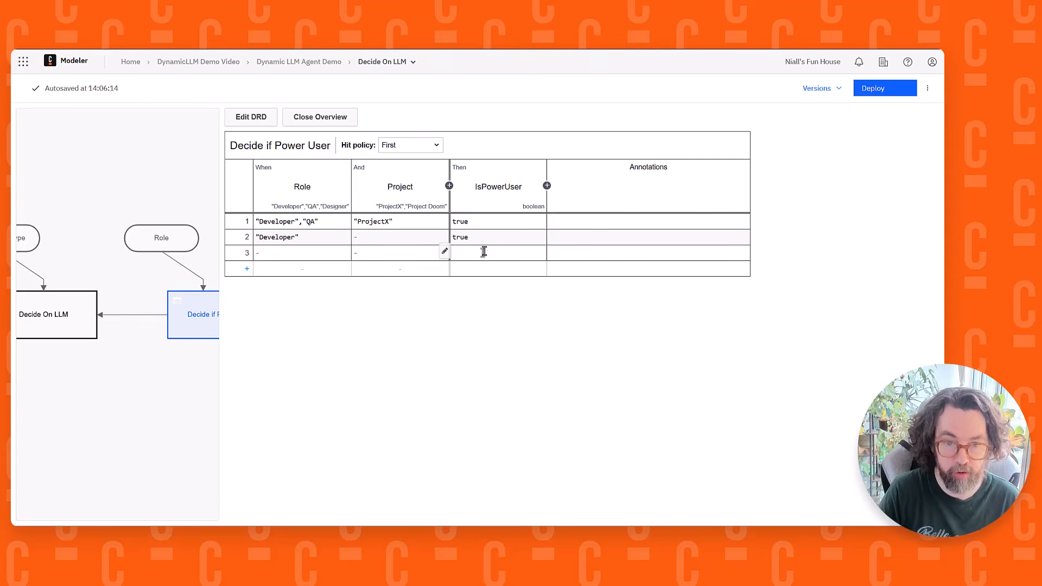
pyautogui.write('false')
pyautogui.click(416, 349)
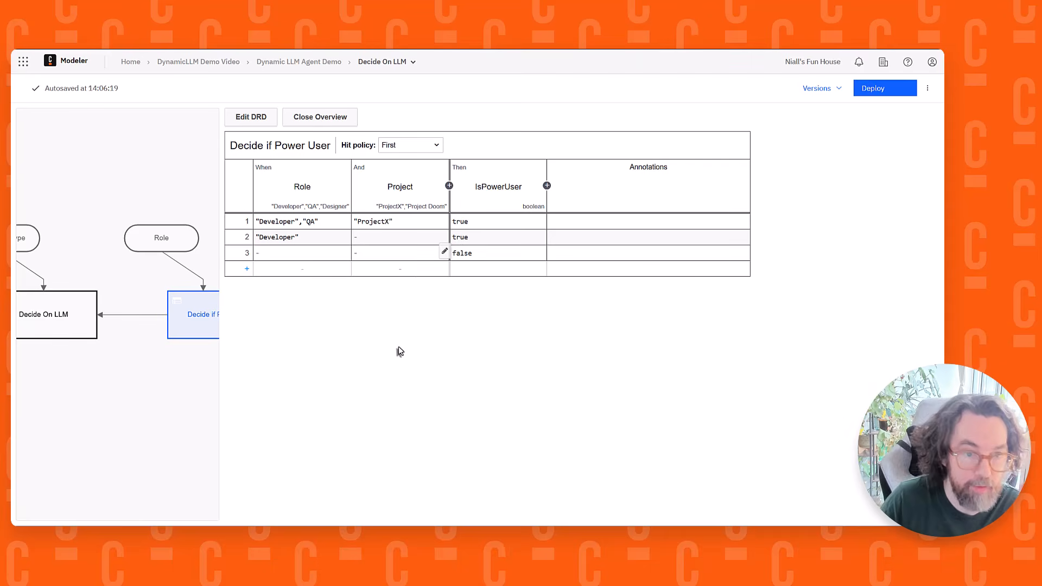
# In the Decide On LLM table, label the input column "Question Type" and set its expression to questionType
pyautogui.moveTo(92, 185); pyautogui.dragTo(167, 171)
pyautogui.click(102, 304)
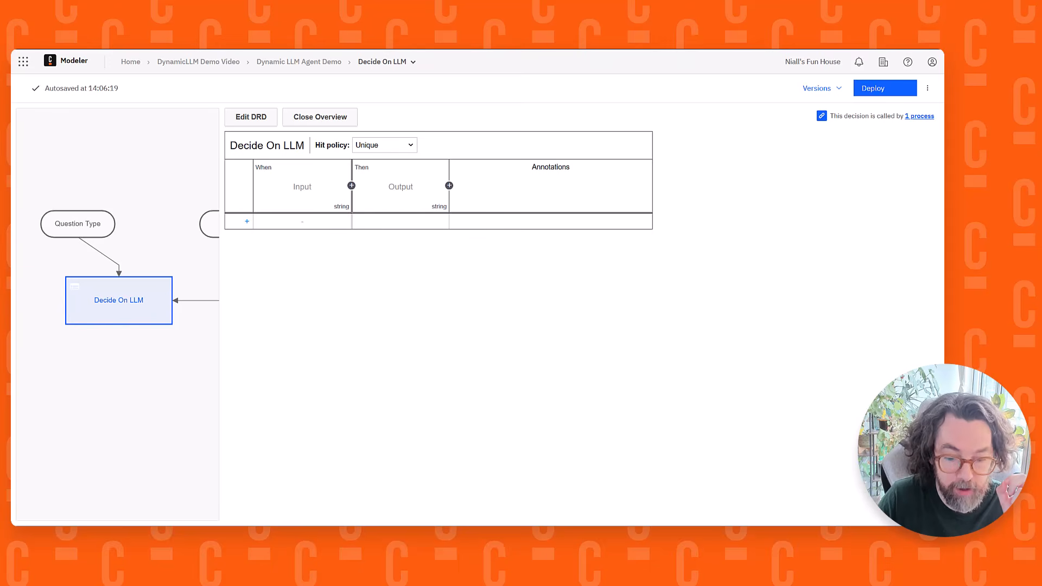
pyautogui.click(314, 192)
pyautogui.write('Ques')
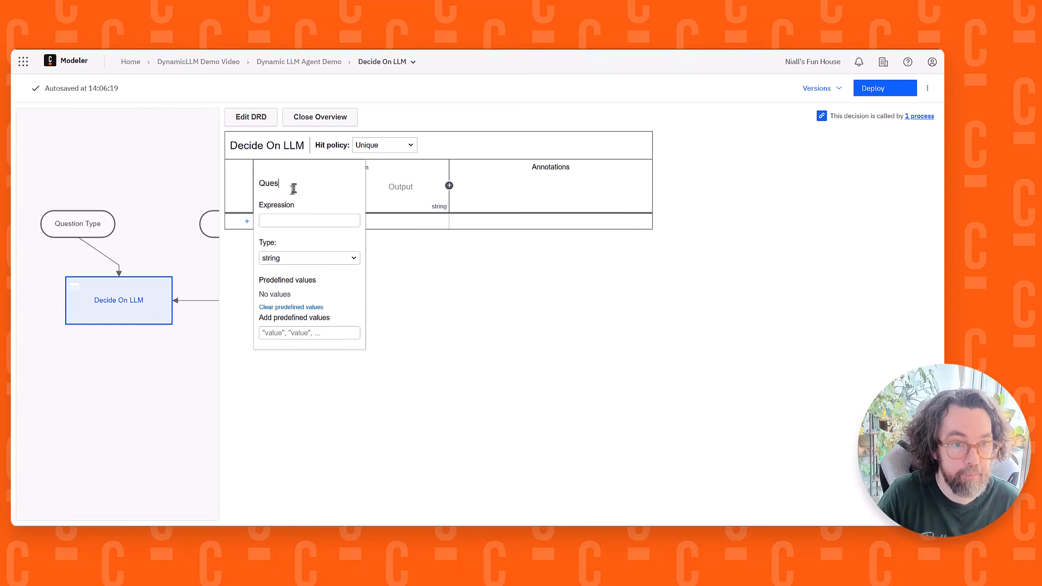
pyautogui.press('BackSpace')
pyautogui.press('BackSpace')
pyautogui.write('estion T')
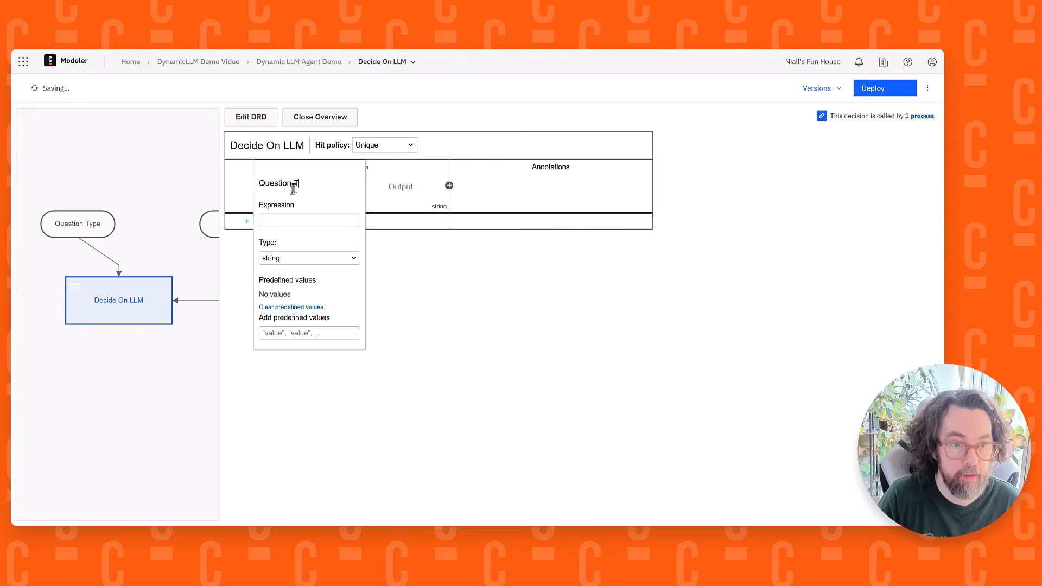
pyautogui.write('ype')
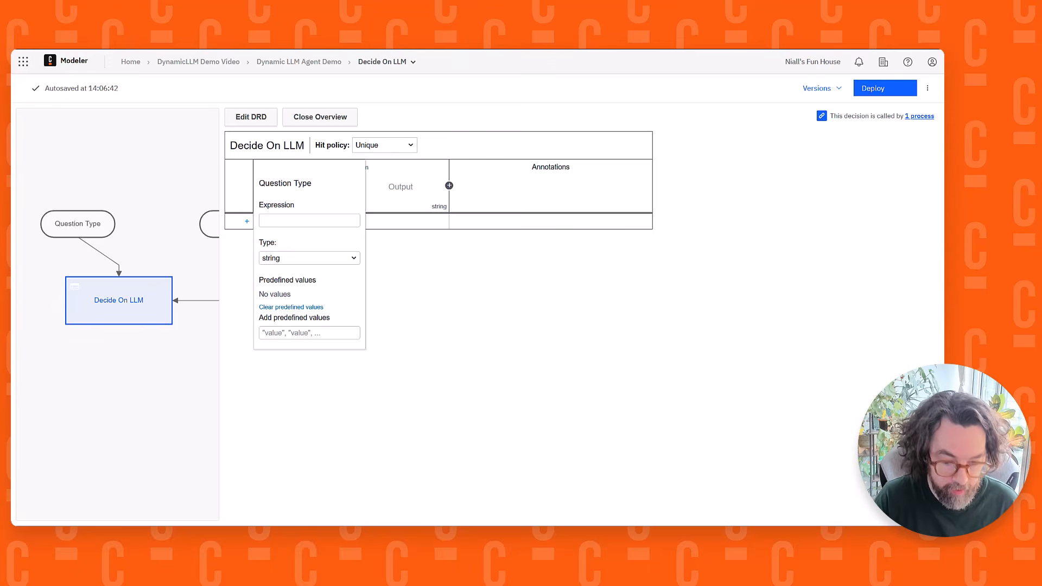
pyautogui.click(276, 218)
pyautogui.write('questionType')
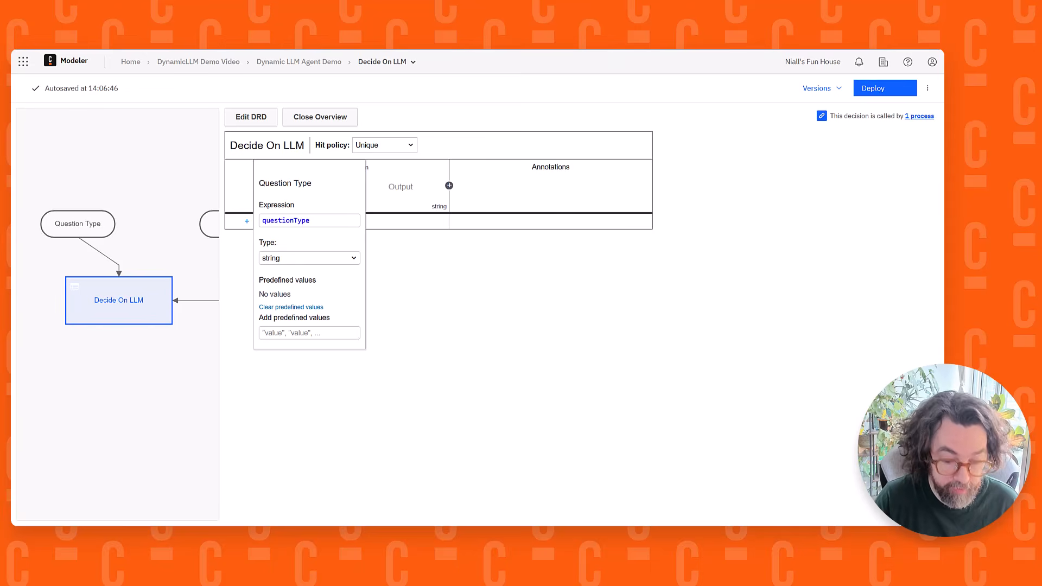
# Add the predefined values "Hard", "Average" and "Easy" to the Question Type input column
pyautogui.click(293, 332)
pyautogui.write('"Hard" "Average" "Easy"')
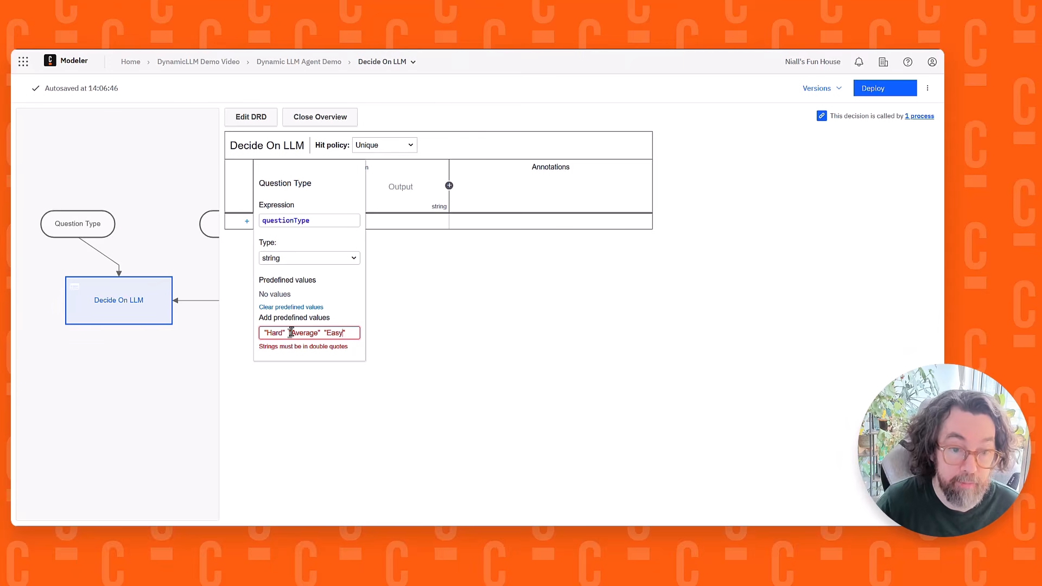
pyautogui.write(',')
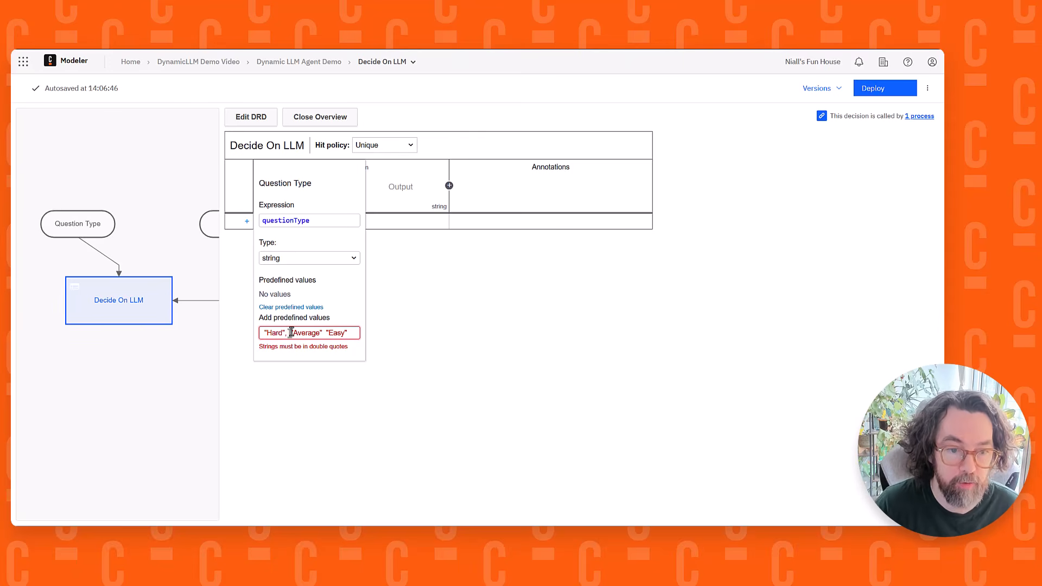
pyautogui.click(324, 332)
pyautogui.write(',')
pyautogui.press('Return')
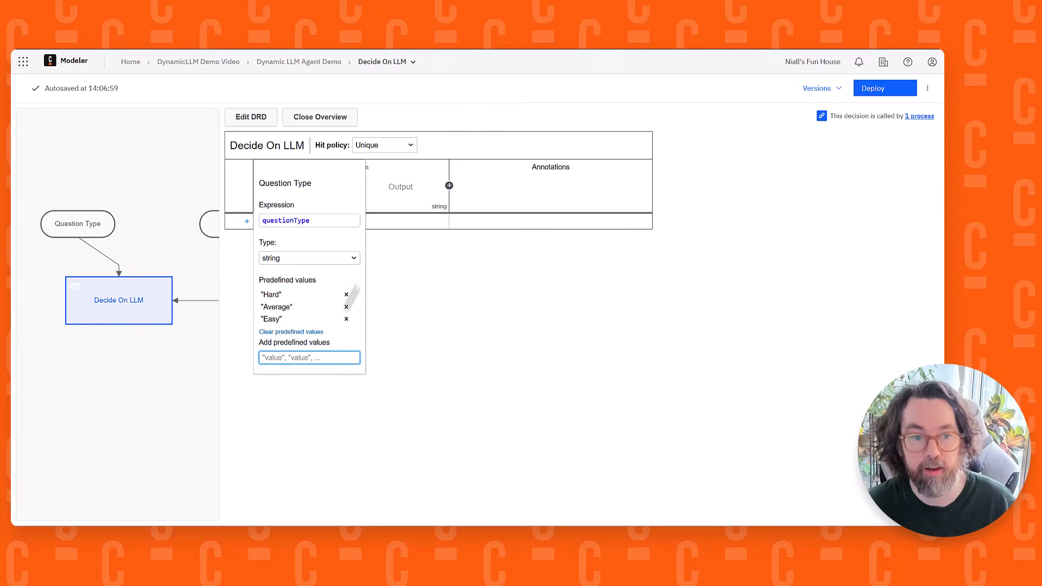
pyautogui.click(475, 270)
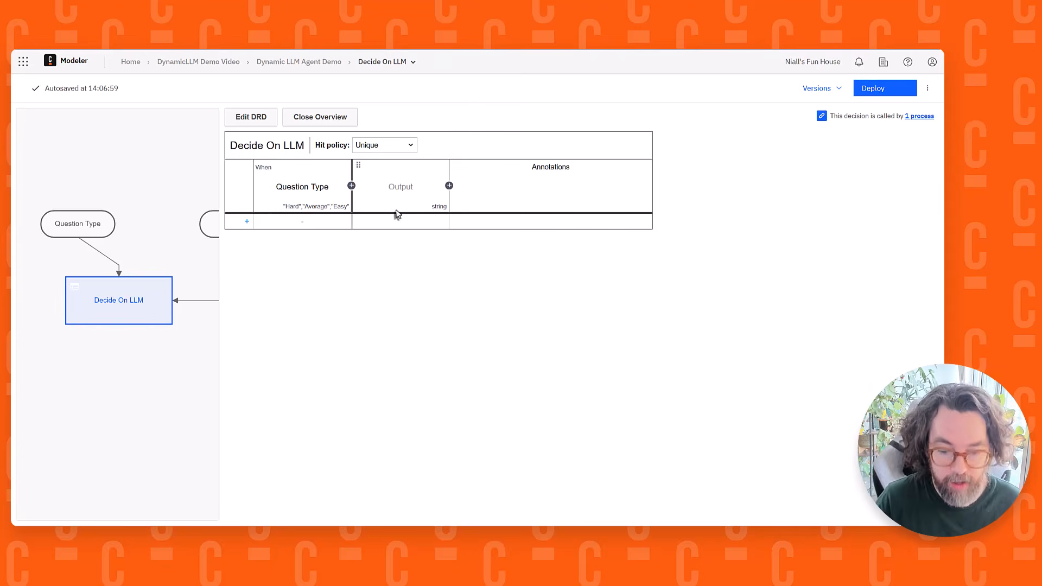
# Add a second input column to Decide On LLM, labelled "IsPowerUser" with the expression DecideIfPowerUser
pyautogui.click(352, 186)
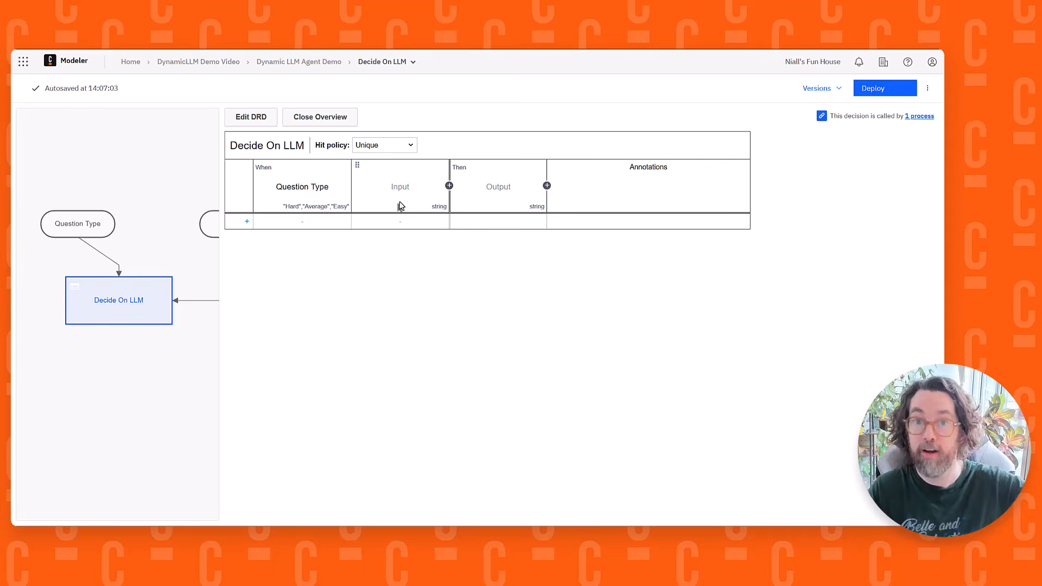
pyautogui.moveTo(171, 246); pyautogui.dragTo(147, 217)
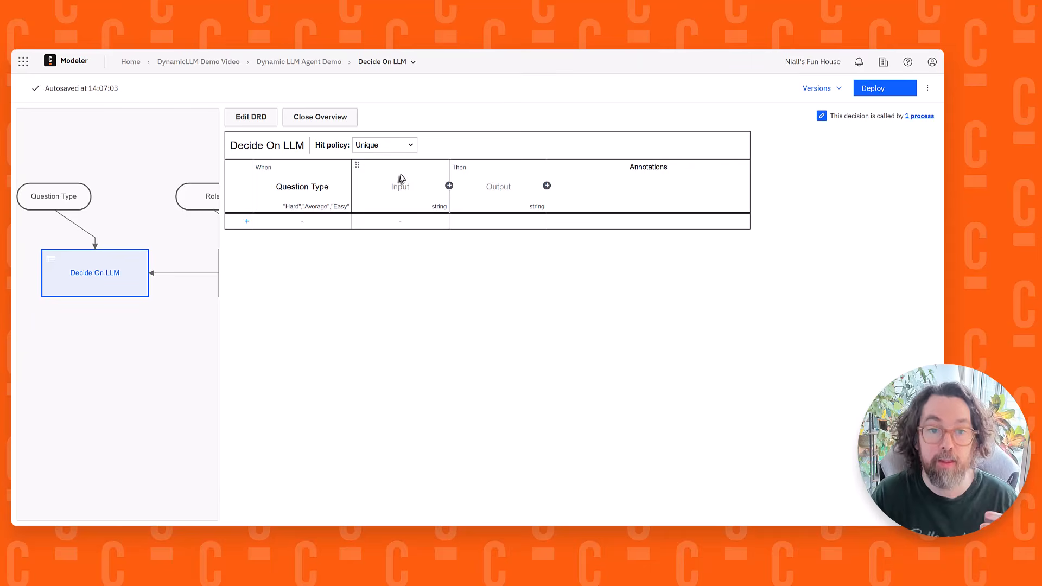
pyautogui.moveTo(176, 224); pyautogui.dragTo(40, 223)
pyautogui.click(128, 275)
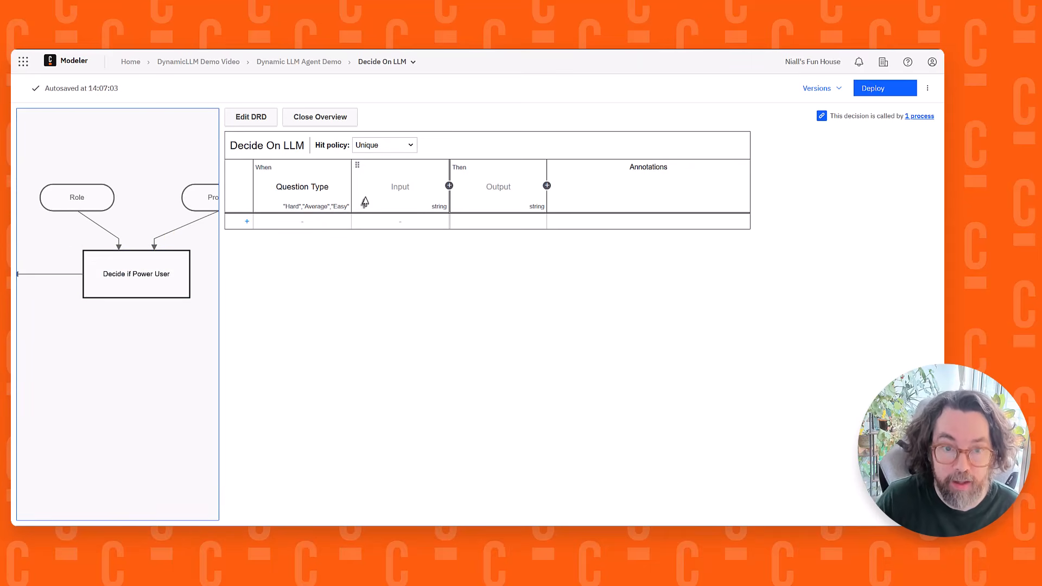
pyautogui.click(400, 187)
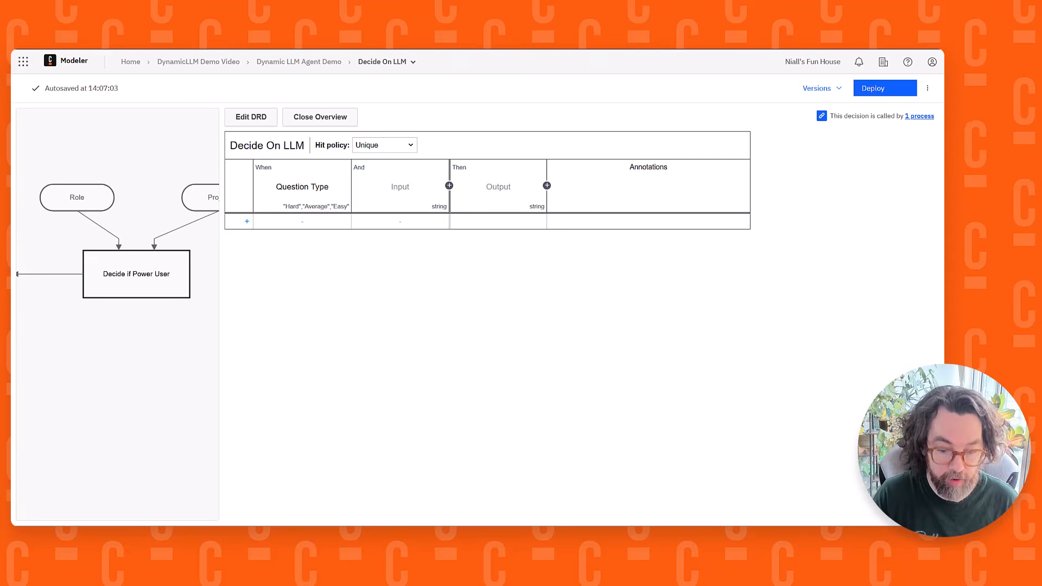
pyautogui.click(393, 187)
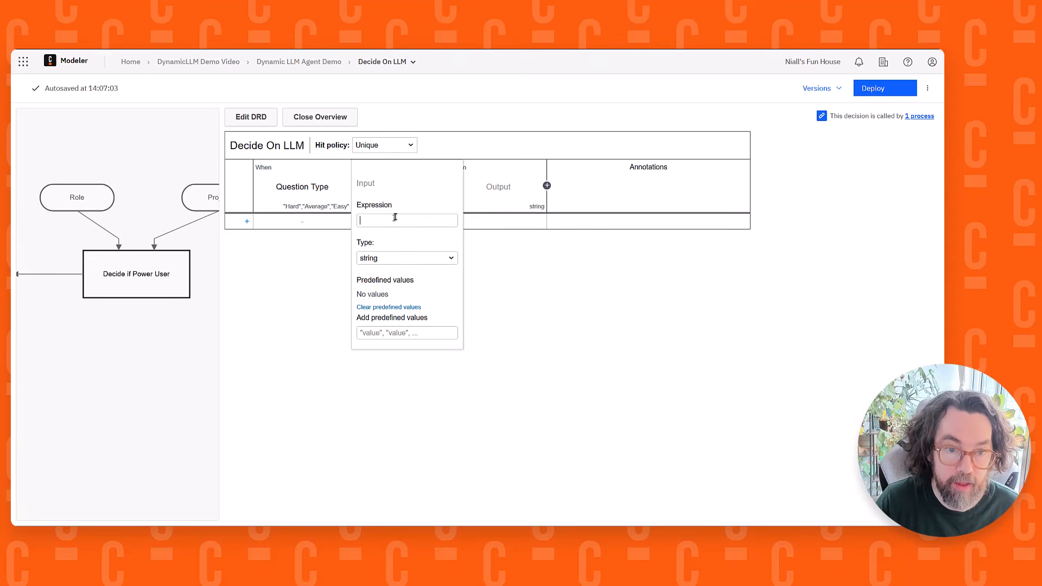
pyautogui.write('DecideIfPowerUser')
pyautogui.click(369, 186)
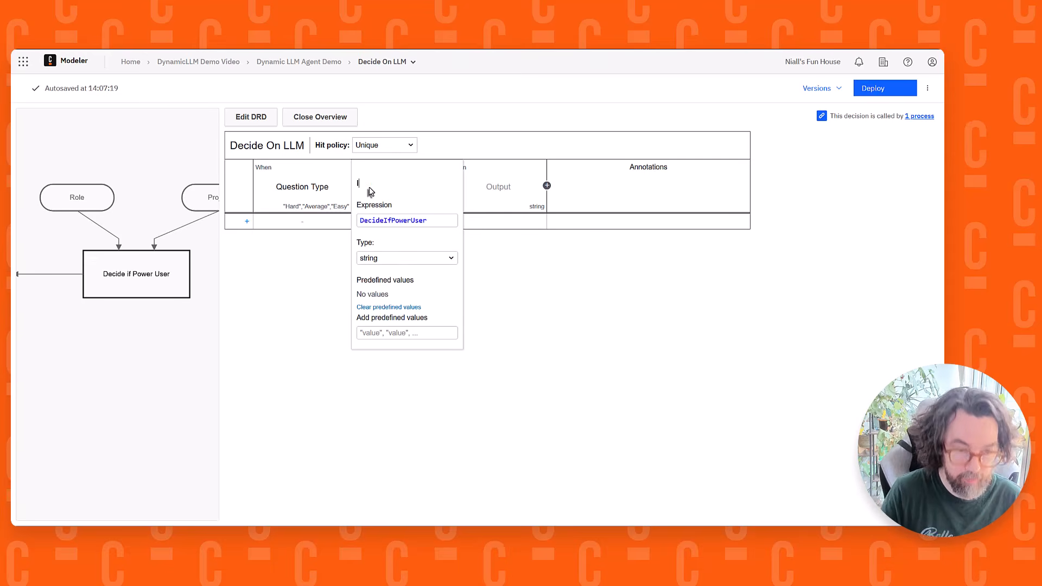
pyautogui.write('IsPowerUser')
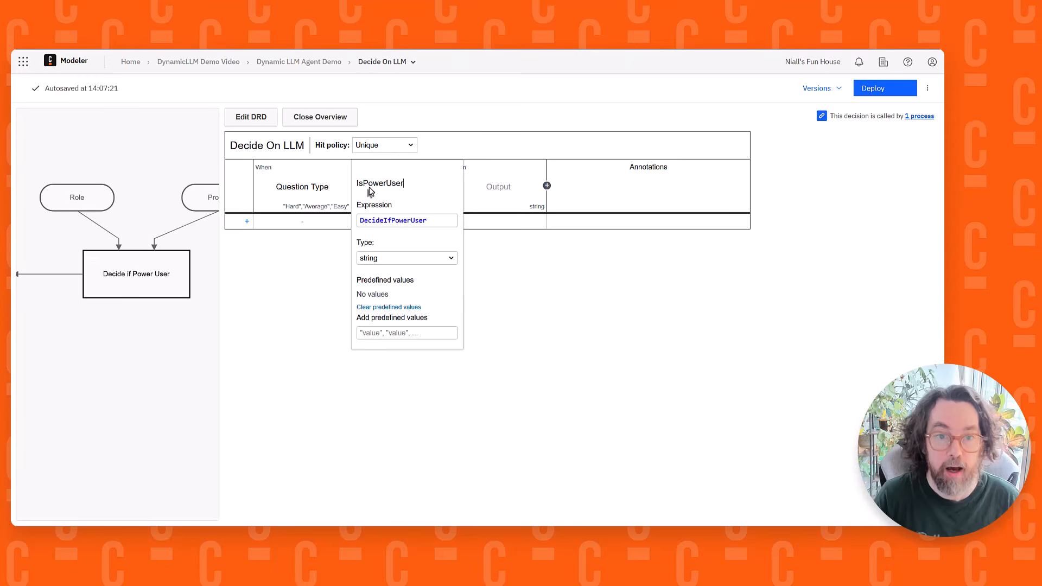
# Set the IsPowerUser input column's type to boolean
pyautogui.doubleClick(403, 221)
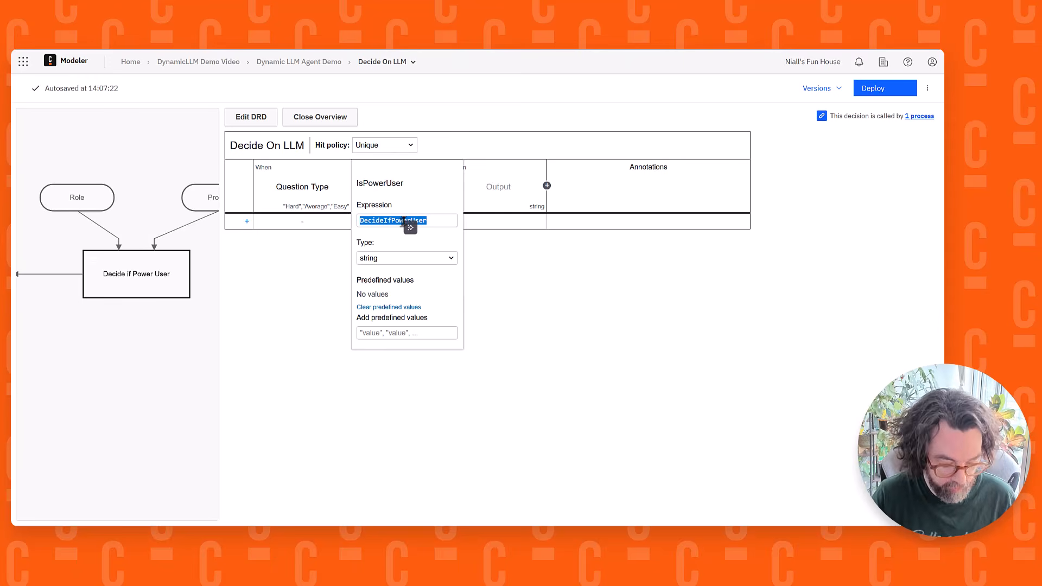
pyautogui.click(389, 259)
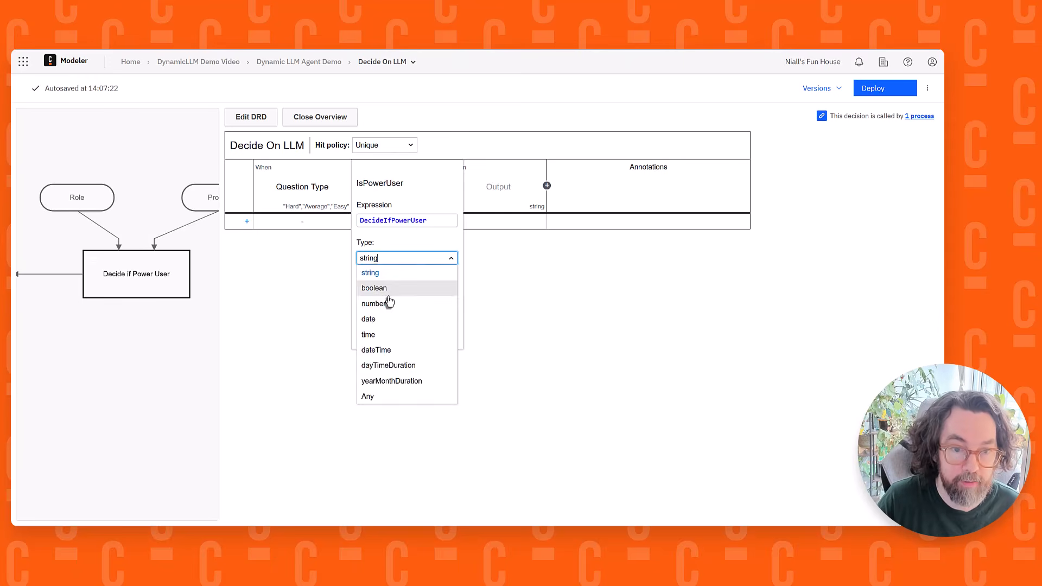
pyautogui.click(388, 286)
pyautogui.click(549, 329)
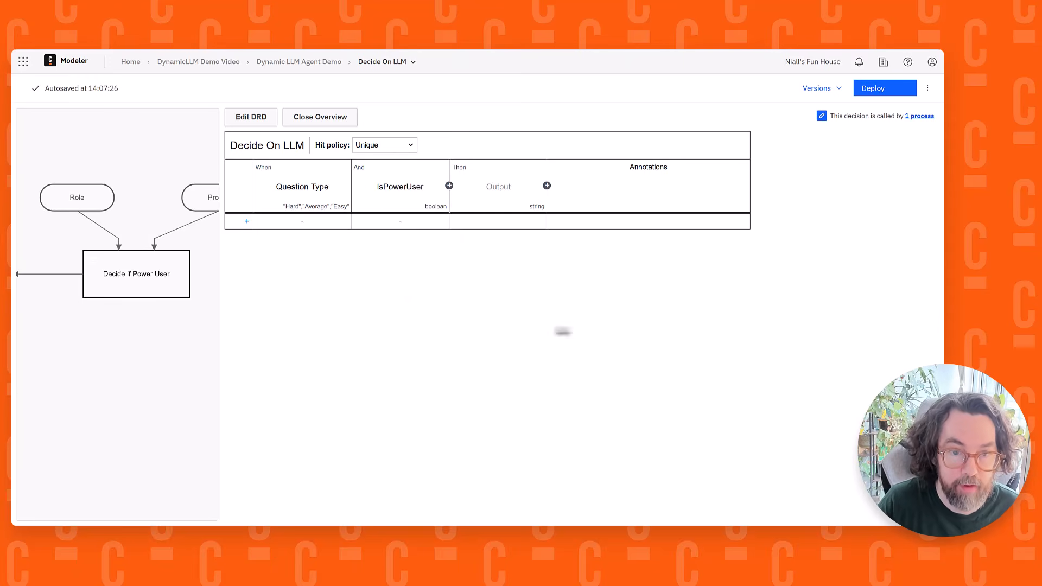
# Label the output column of the Decide On LLM table "LLM String" and set its output name to llmString
pyautogui.click(504, 176)
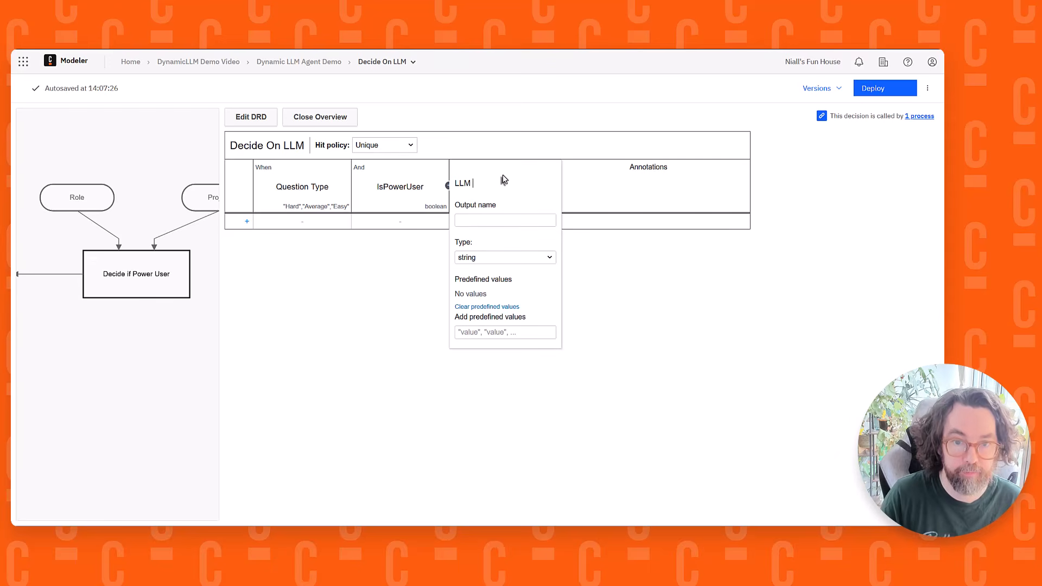
pyautogui.write('LLM Ste')
pyautogui.write('in')
pyautogui.press('BackSpace')
pyautogui.press('BackSpace')
pyautogui.press('BackSpace')
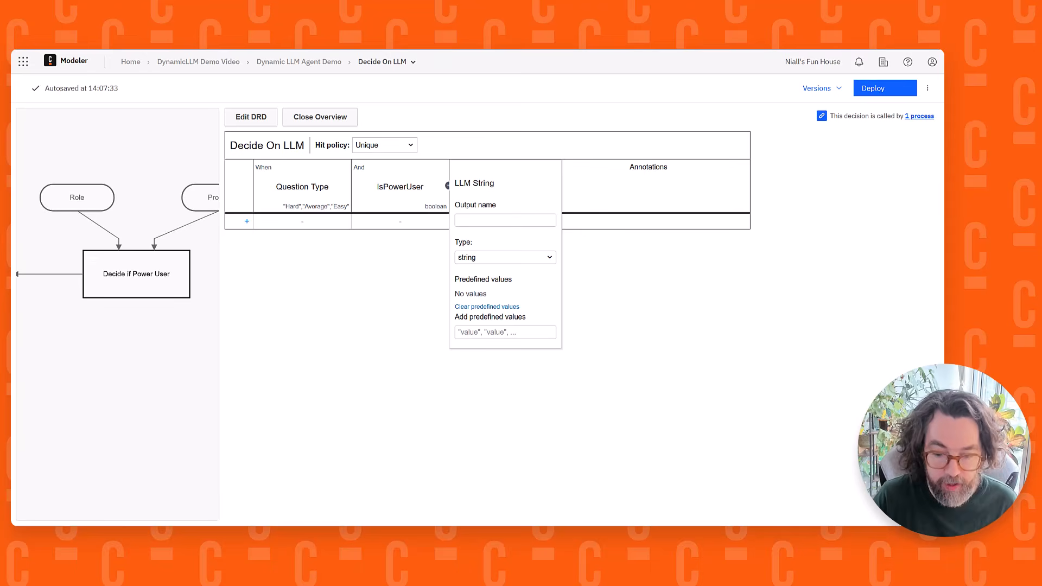
pyautogui.click(485, 223)
pyautogui.write('llmString')
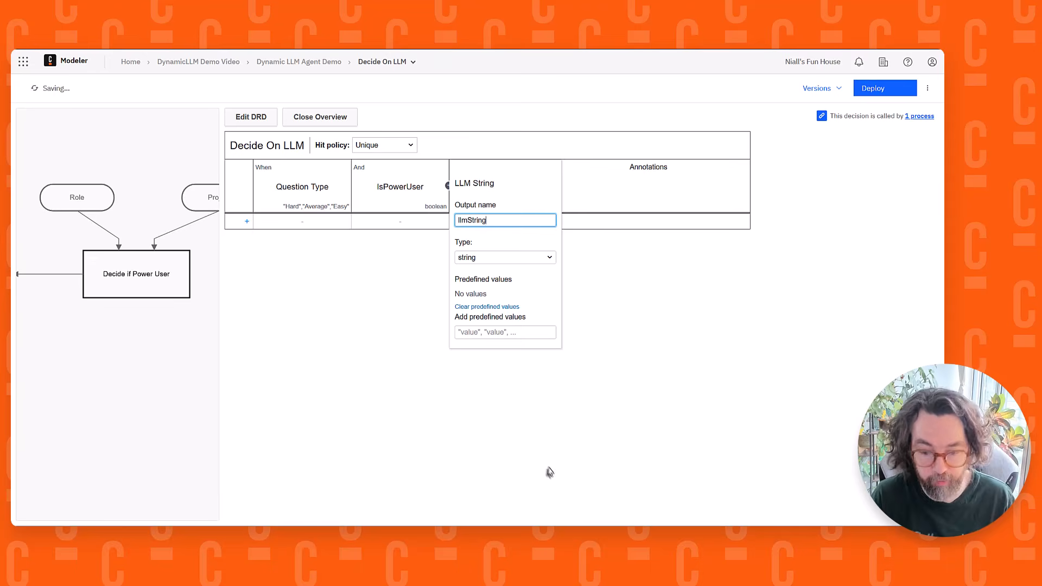
pyautogui.click(361, 389)
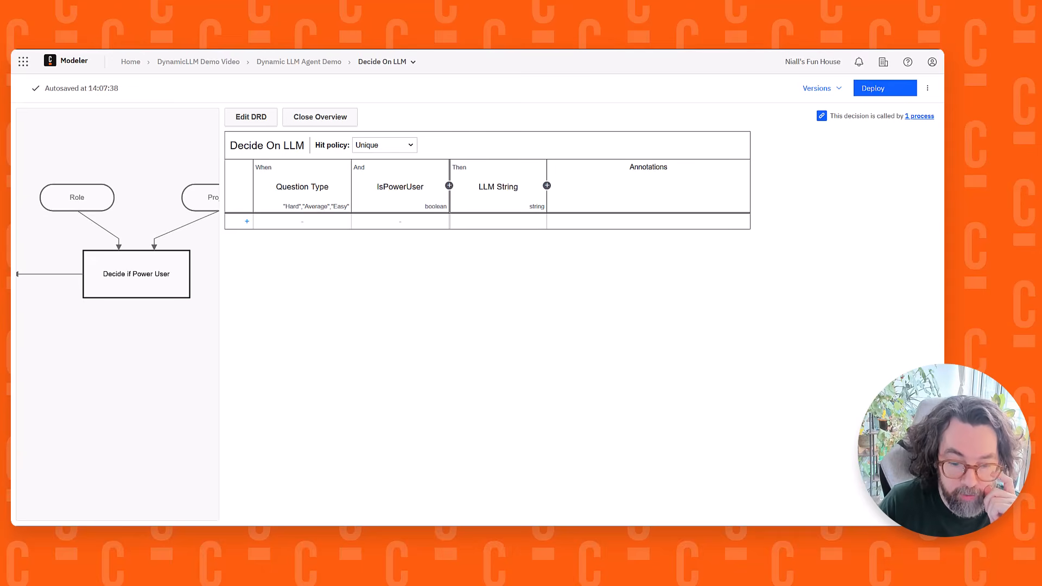
# Add a first rule to the Decide On LLM table and set the table's hit policy to First
pyautogui.click(247, 221)
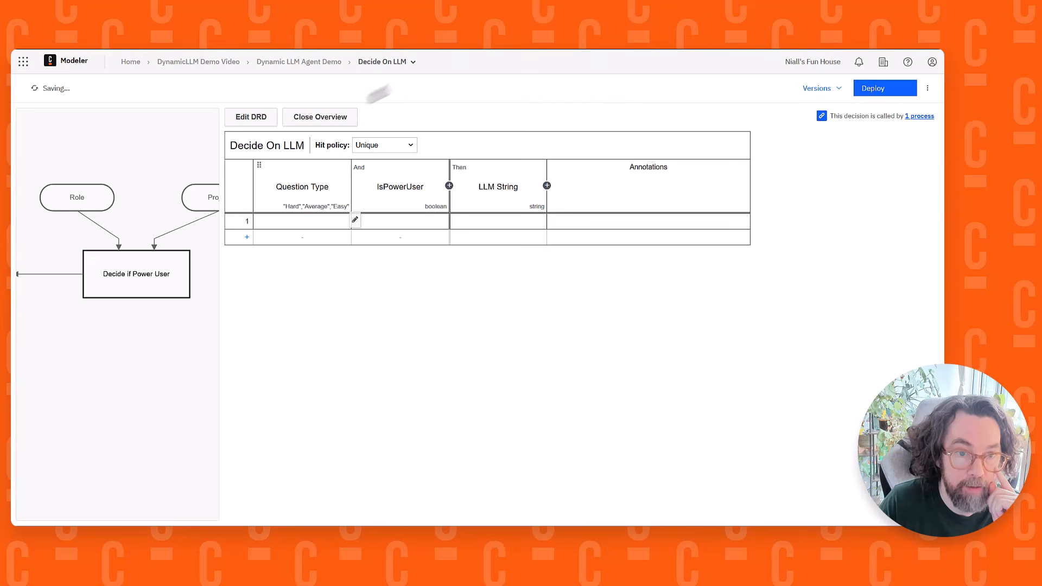
pyautogui.click(388, 147)
pyautogui.click(373, 172)
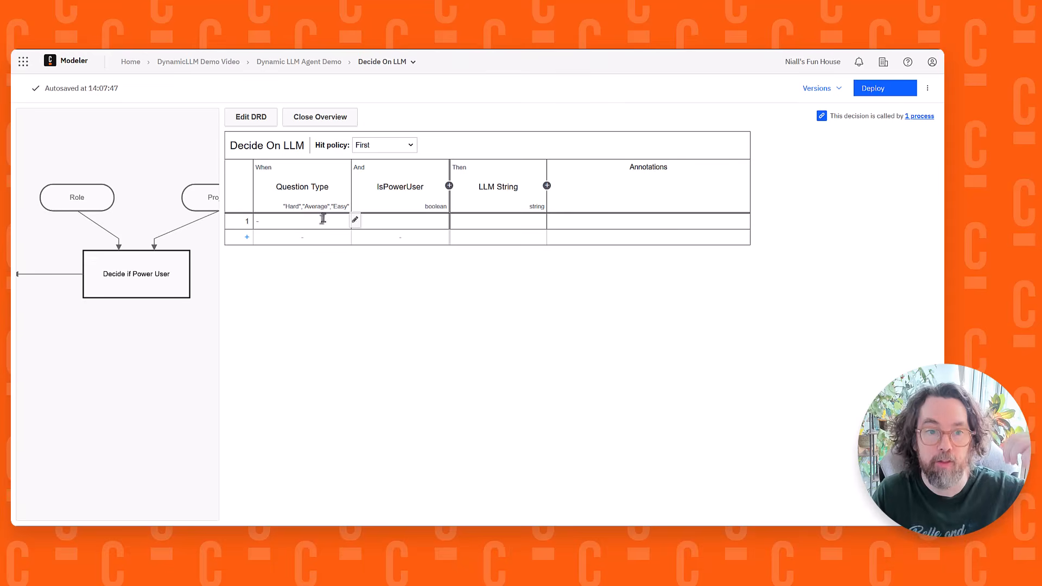
# Make rule 1 match the question types "Hard" and "Average" with IsPowerUser set to true
pyautogui.click(355, 222)
pyautogui.click(358, 275)
pyautogui.click(359, 286)
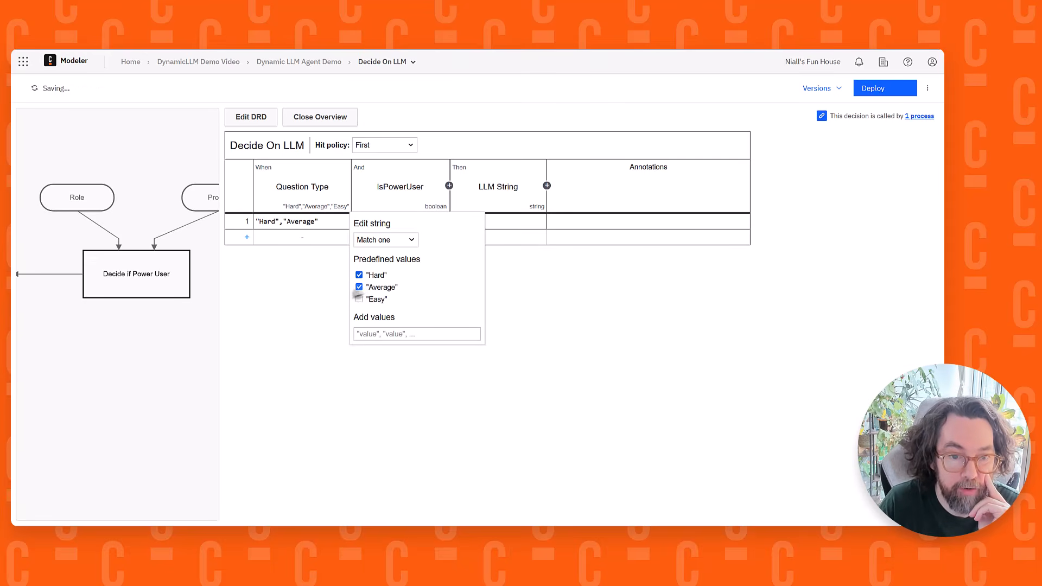
pyautogui.click(331, 277)
pyautogui.click(377, 221)
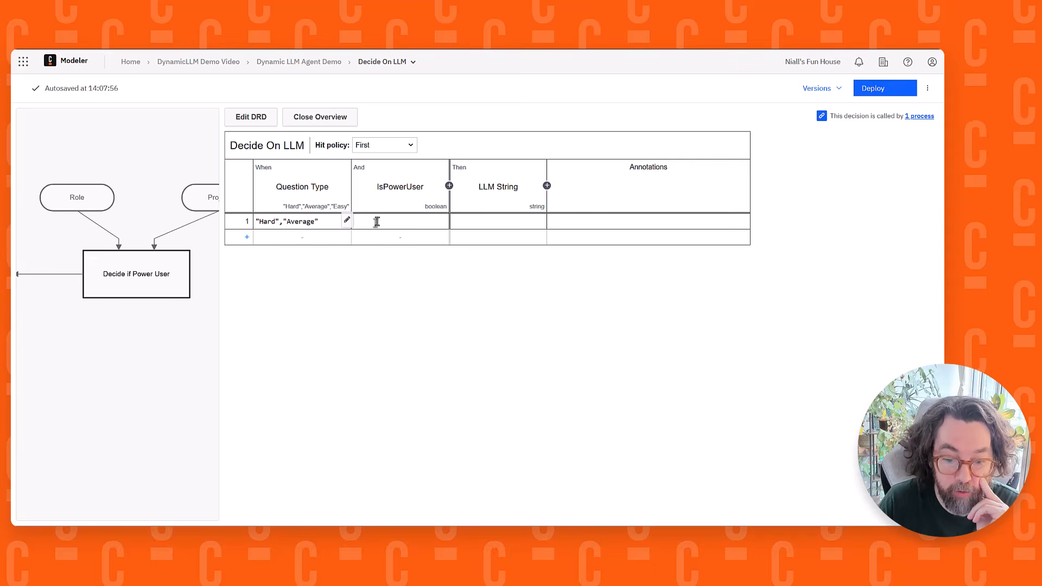
pyautogui.write('true')
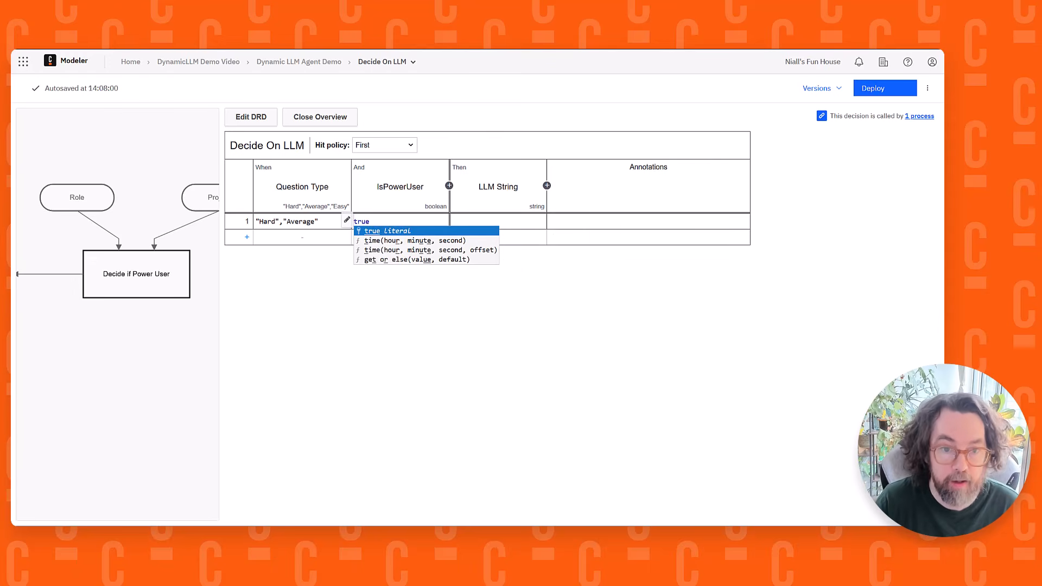
pyautogui.click(402, 232)
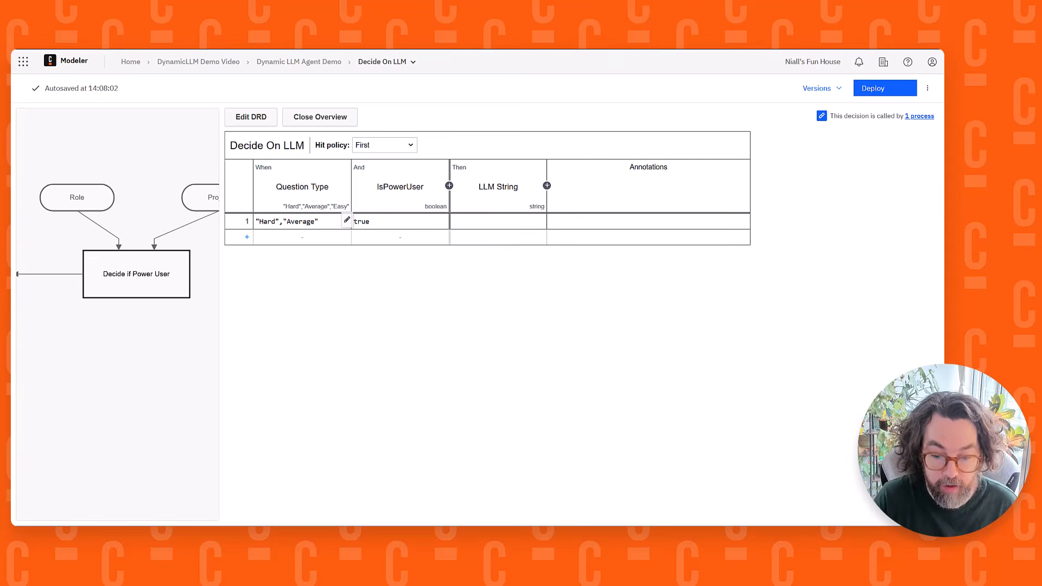
# Set rule 1's LLM String to "us.anthropic.claude-opus-4-6-v1" and annotate the rule with "Opus"
pyautogui.click(493, 222)
pyautogui.write('"us.anthropic.claude-opus-4-6-v1"')
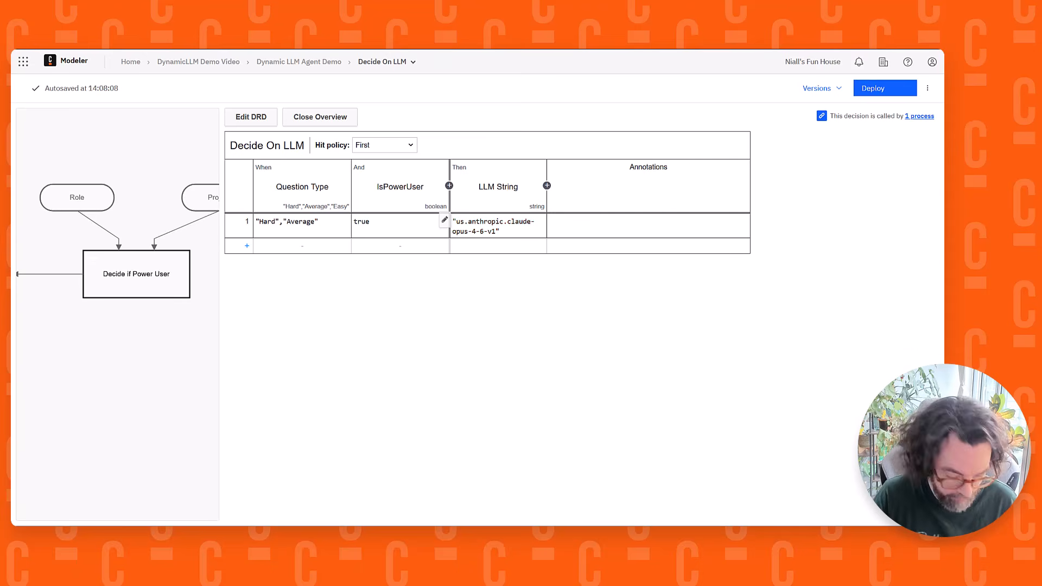
pyautogui.click(606, 227)
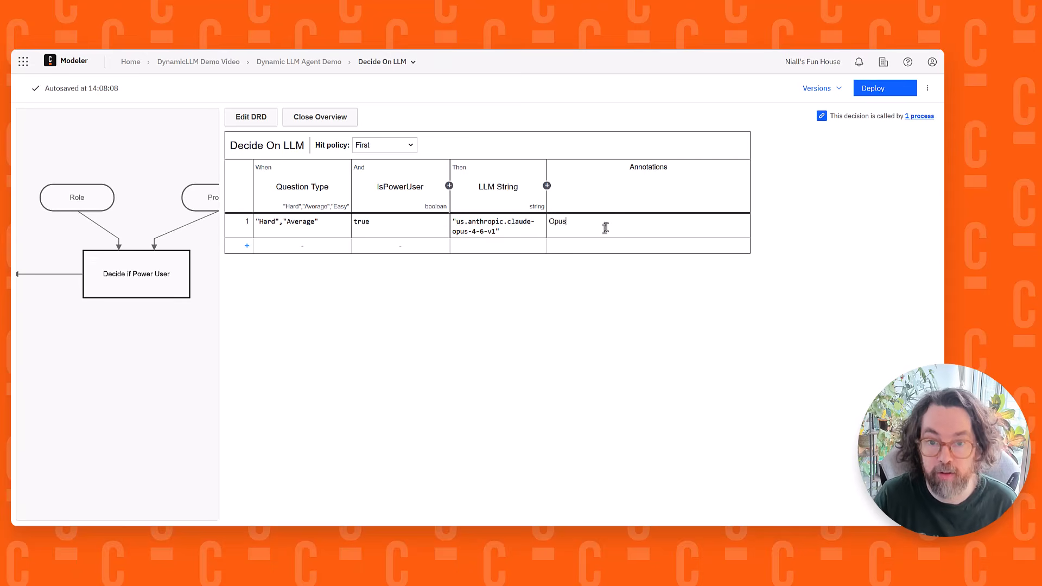
pyautogui.moveTo(476, 222); pyautogui.dragTo(476, 232)
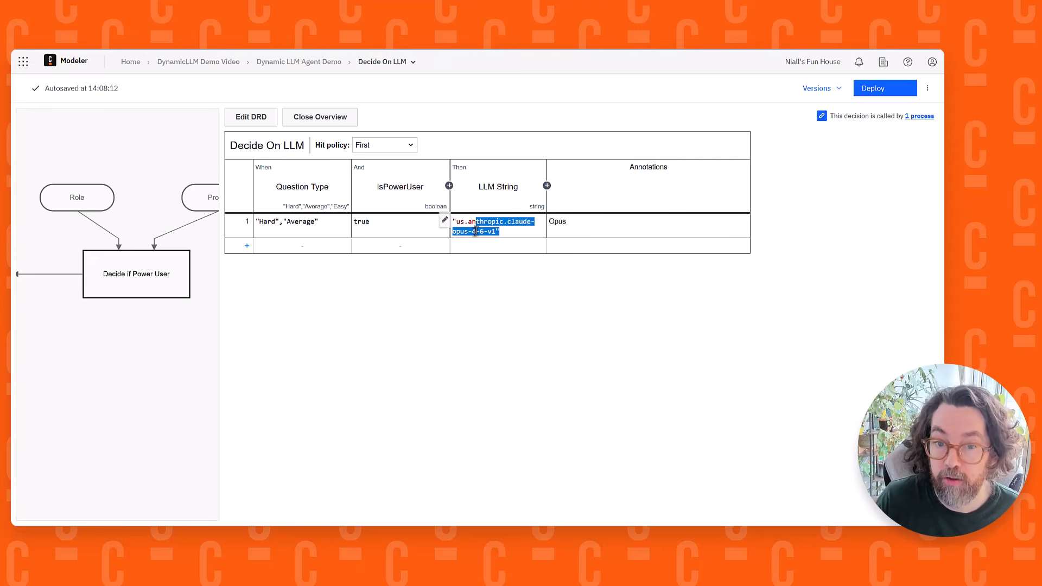
pyautogui.doubleClick(564, 228)
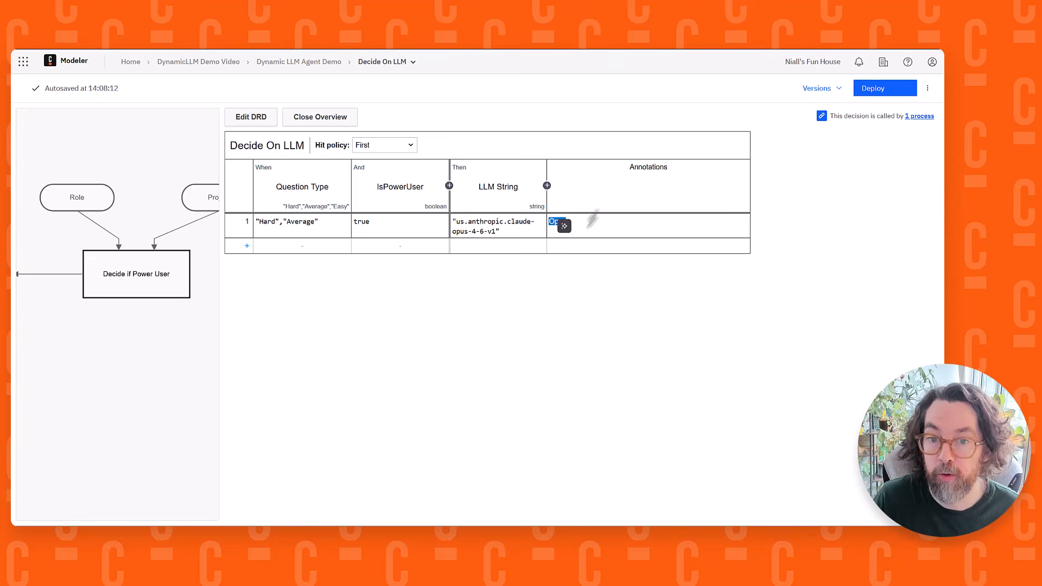
pyautogui.click(599, 228)
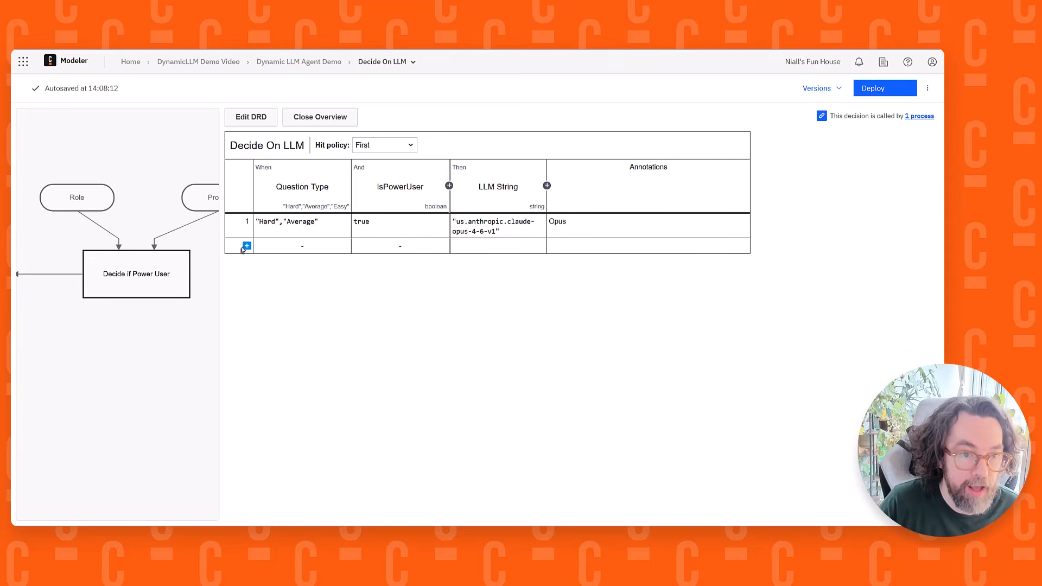
# Add a second rule matching the question types "Hard" and "Average" with IsPowerUser set to false
pyautogui.click(243, 247)
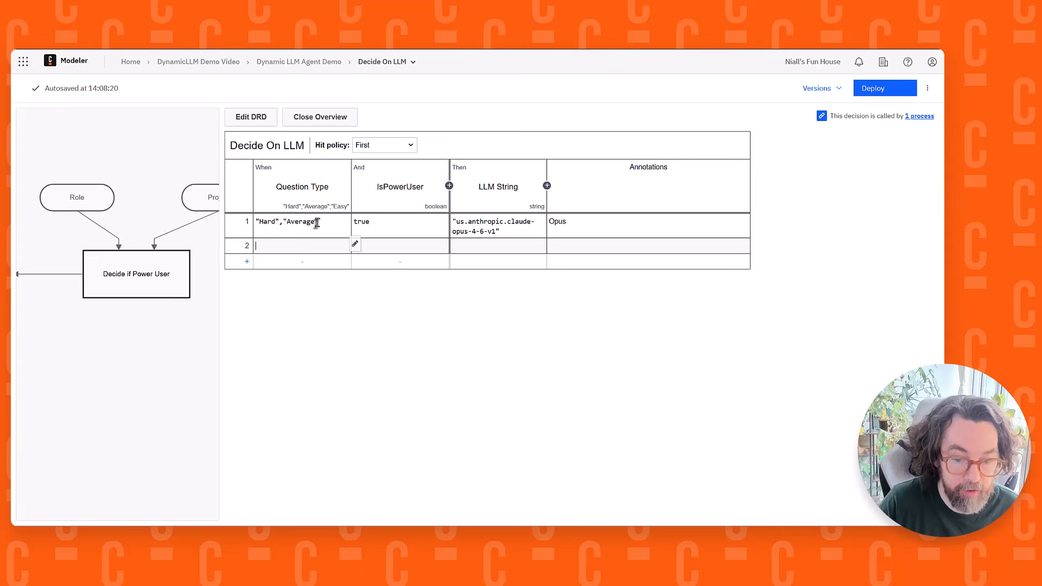
pyautogui.click(354, 244)
pyautogui.click(359, 299)
pyautogui.click(358, 310)
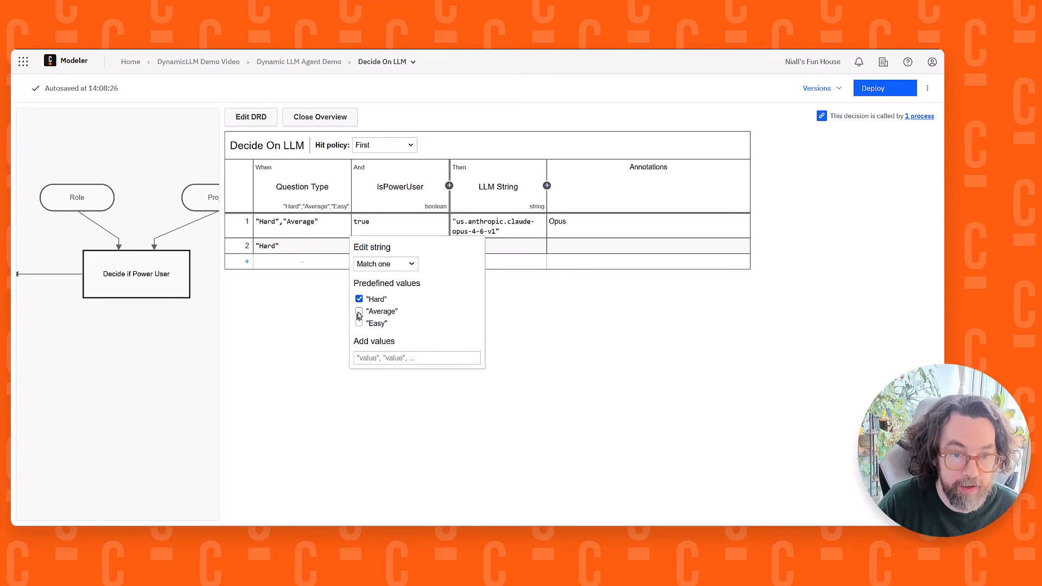
pyautogui.click(288, 341)
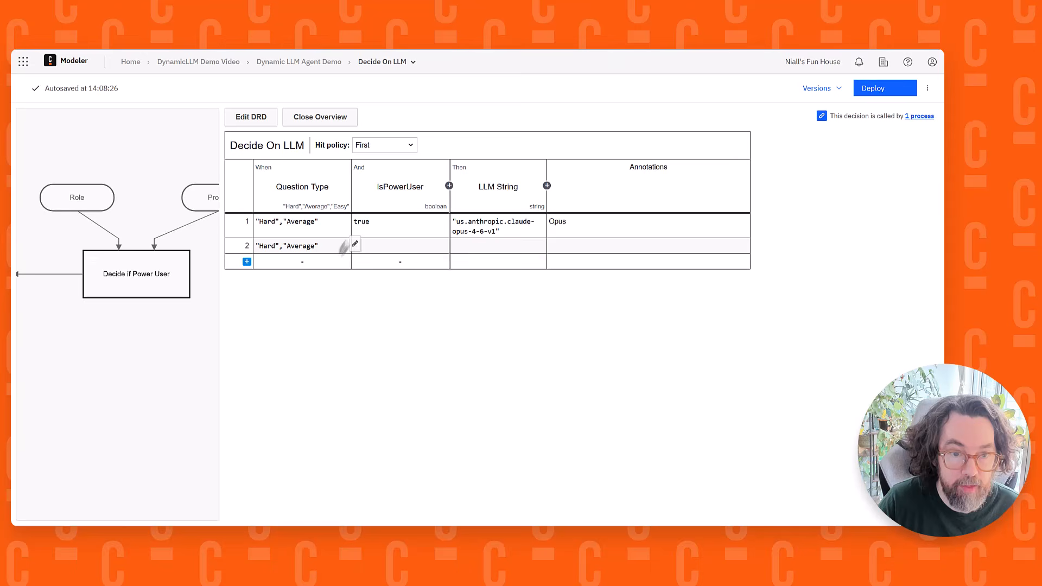
pyautogui.click(375, 247)
pyautogui.write('false')
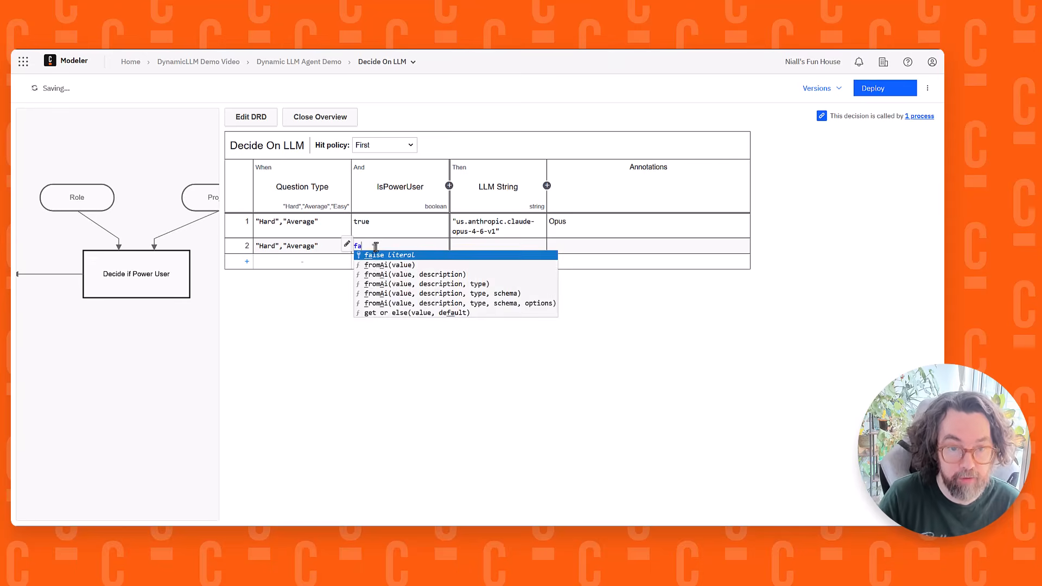
pyautogui.press('Return')
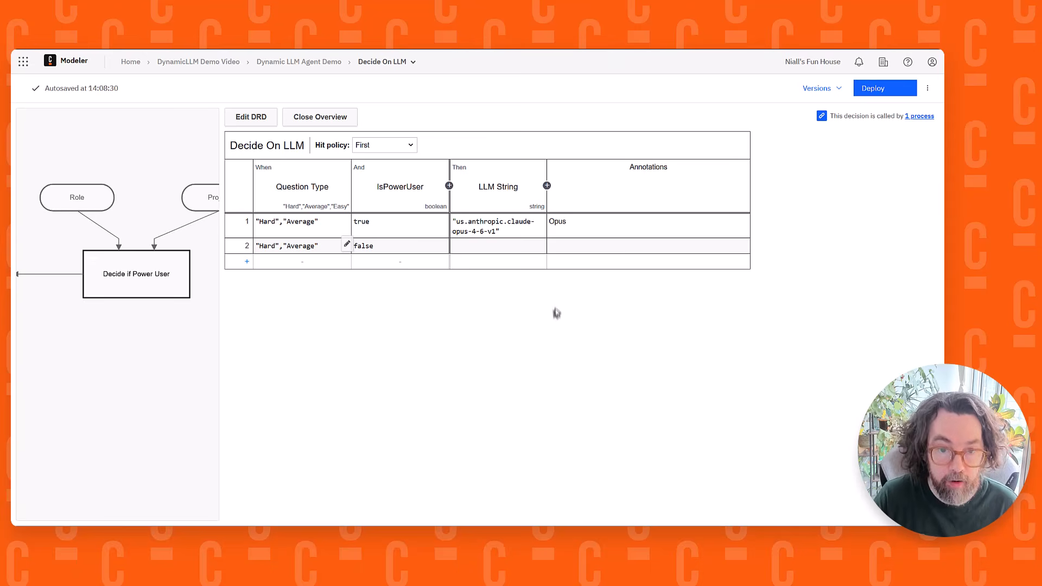
# Set rule 2's LLM String to "us.anthropic.claude-sonnet-4-6" and annotate the rule with "Sonnet"
pyautogui.click(480, 246)
pyautogui.write('"us.anthropic.claude-sonnet-4-6"')
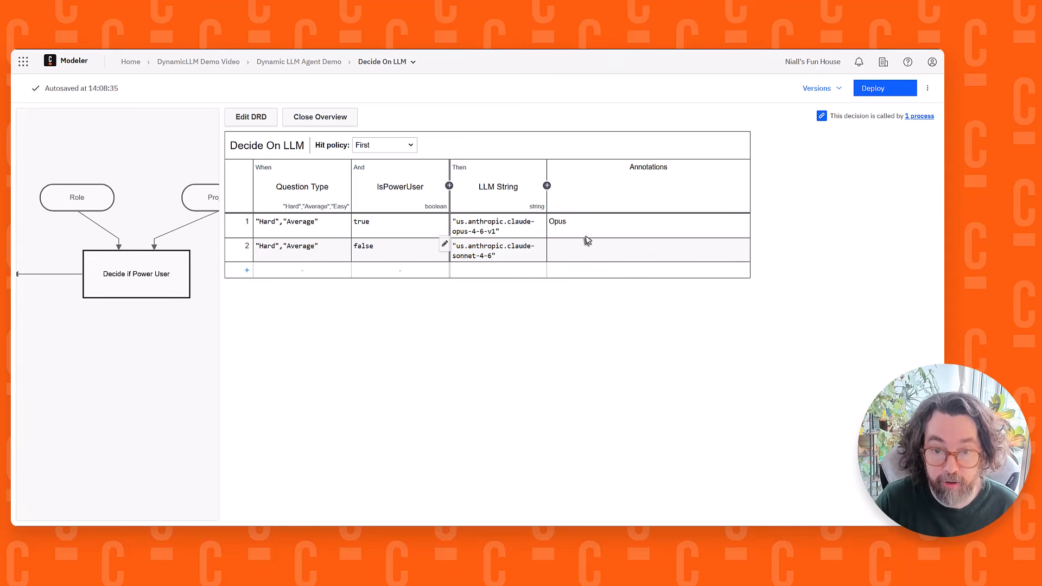
pyautogui.click(566, 248)
pyautogui.write('Sonnet')
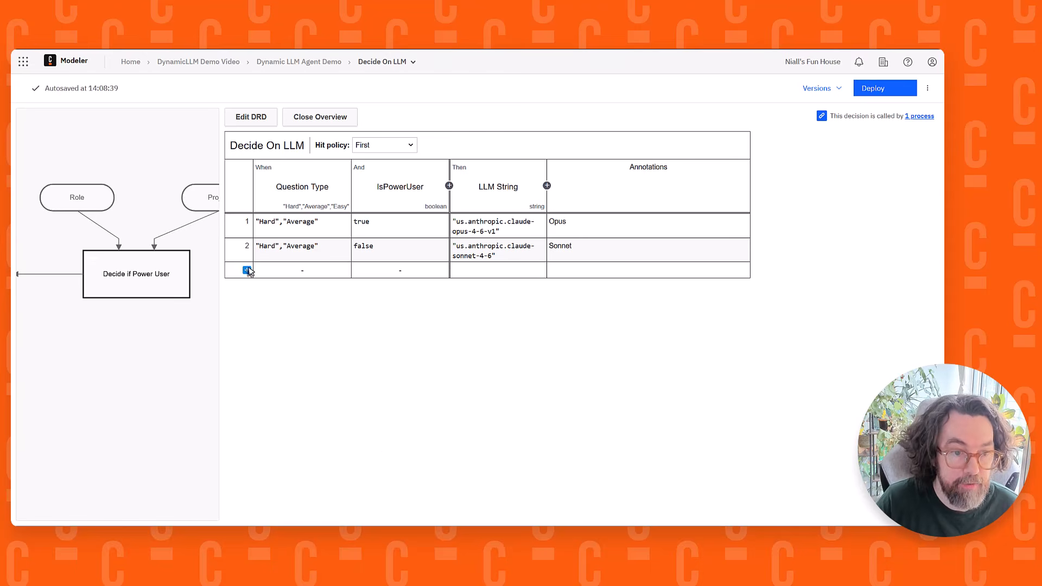
# Add a third rule matching the question type "Easy", leaving IsPowerUser unrestricted
pyautogui.click(247, 270)
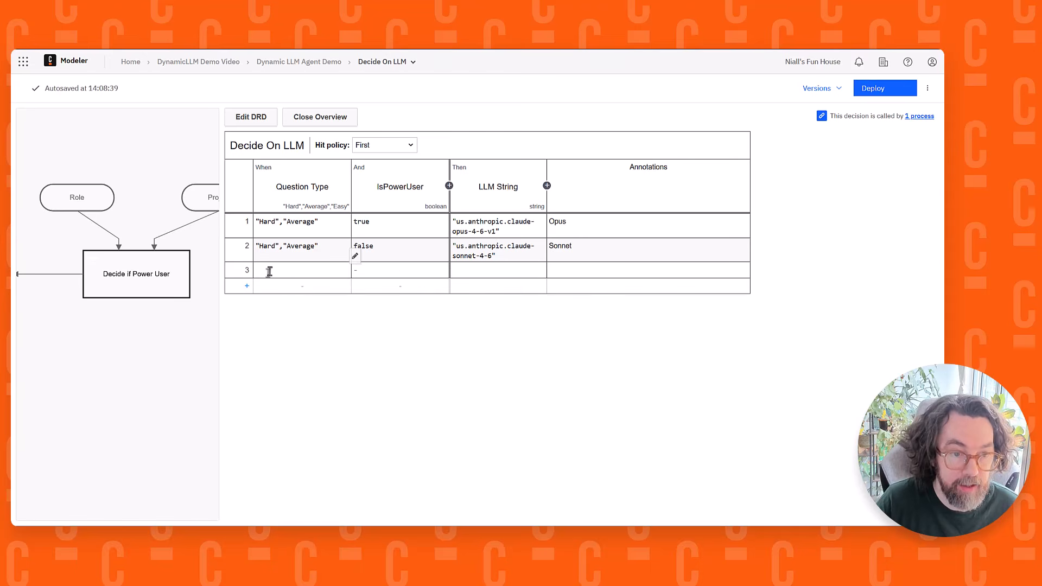
pyautogui.click(355, 256)
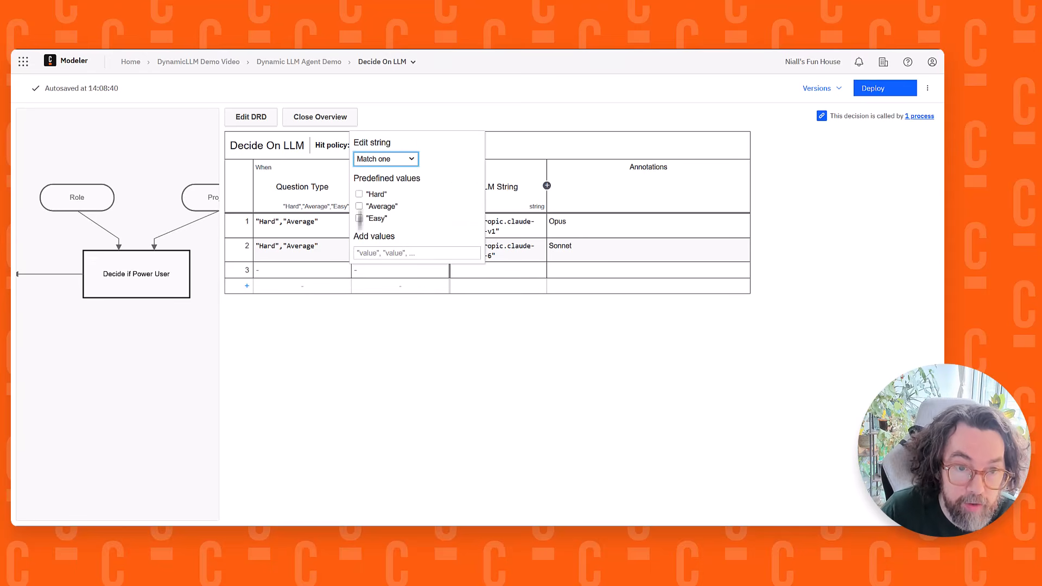
pyautogui.click(359, 218)
pyautogui.click(376, 364)
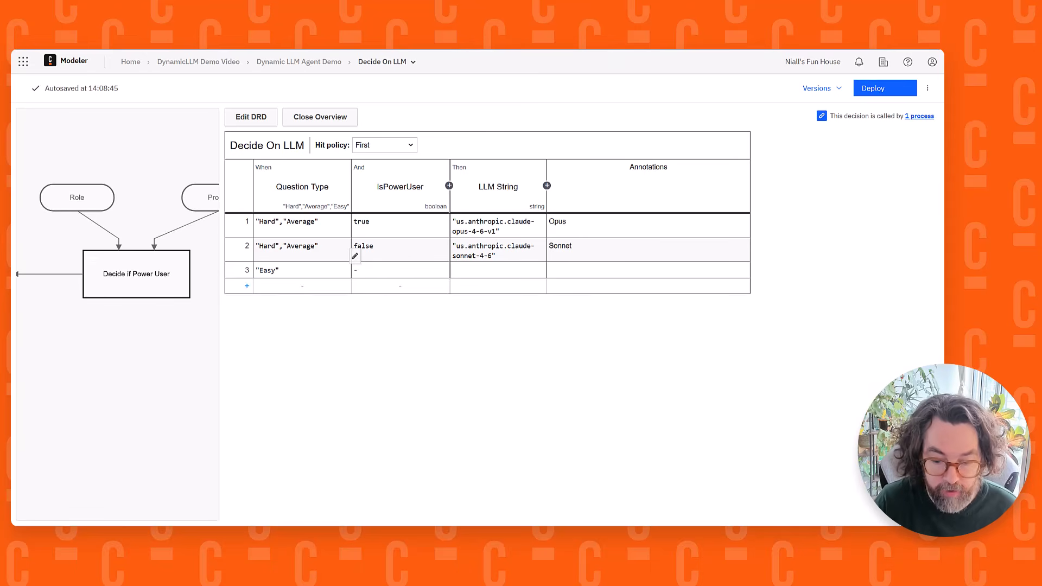
pyautogui.click(493, 270)
pyautogui.hotkey('ctrl', 'v')
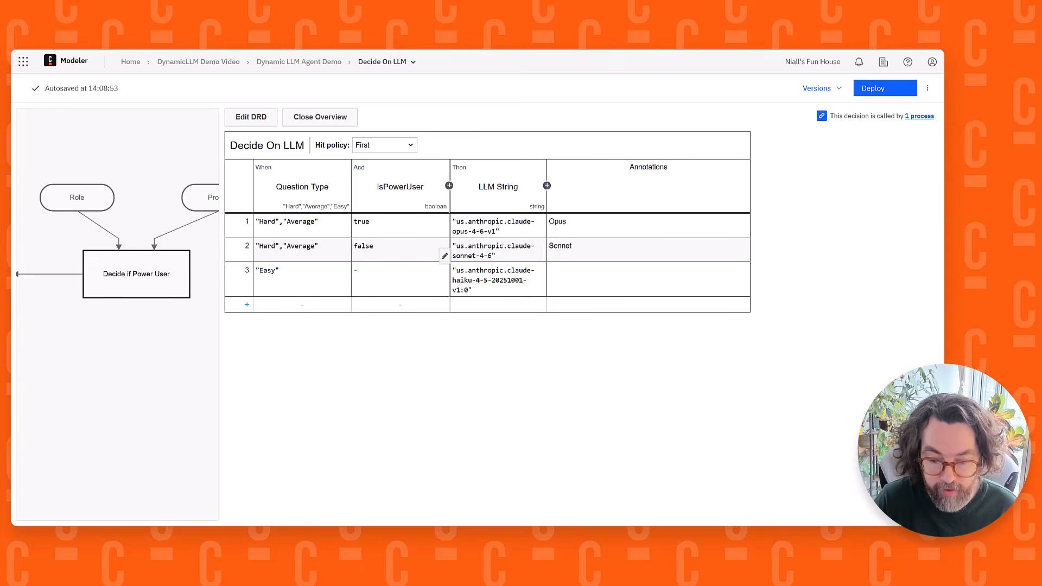
pyautogui.click(568, 274)
pyautogui.write('Haiku')
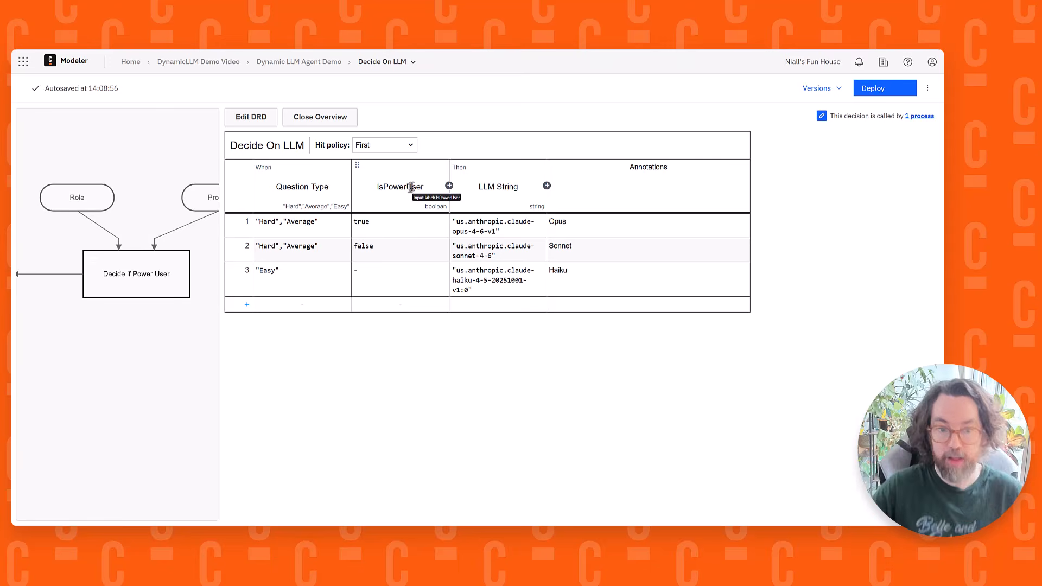
# Compare the IsPowerUser column's expression with the ID of the Decide if Power User decision in the DRD
pyautogui.moveTo(112, 188); pyautogui.dragTo(233, 184)
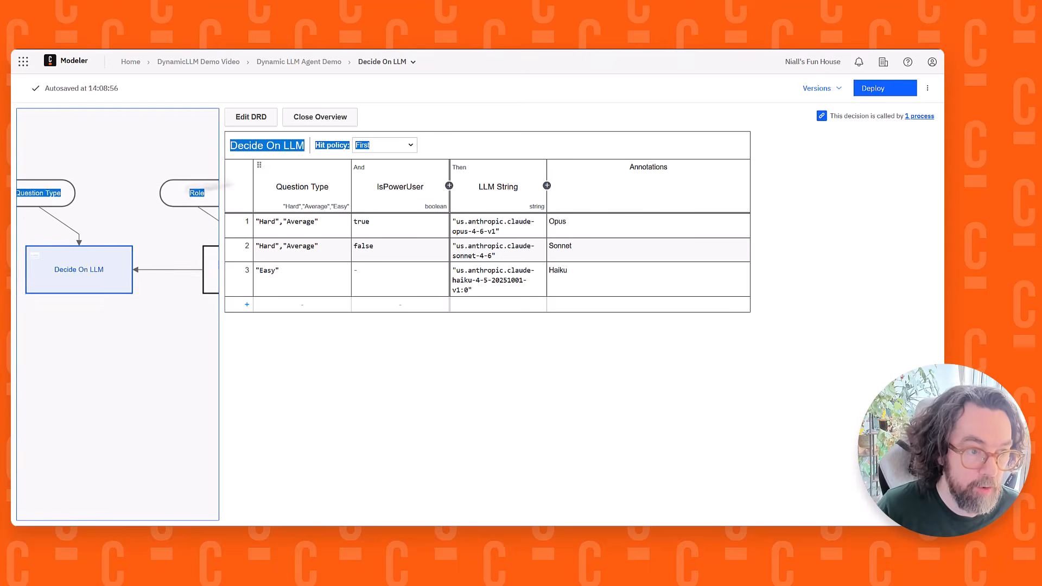
pyautogui.moveTo(44, 204); pyautogui.dragTo(72, 211)
pyautogui.moveTo(151, 215); pyautogui.dragTo(43, 199)
pyautogui.click(394, 191)
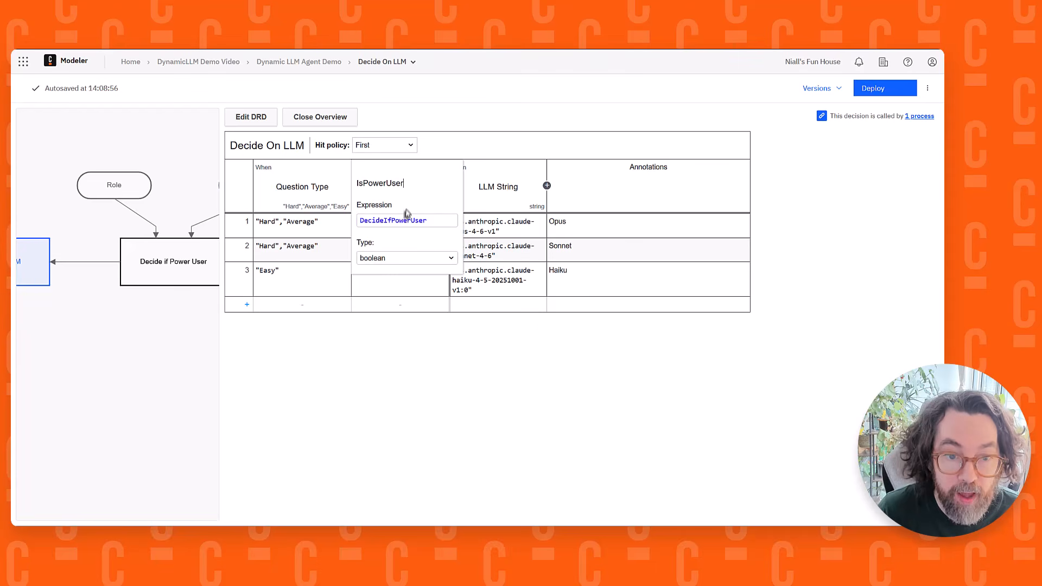
pyautogui.doubleClick(407, 220)
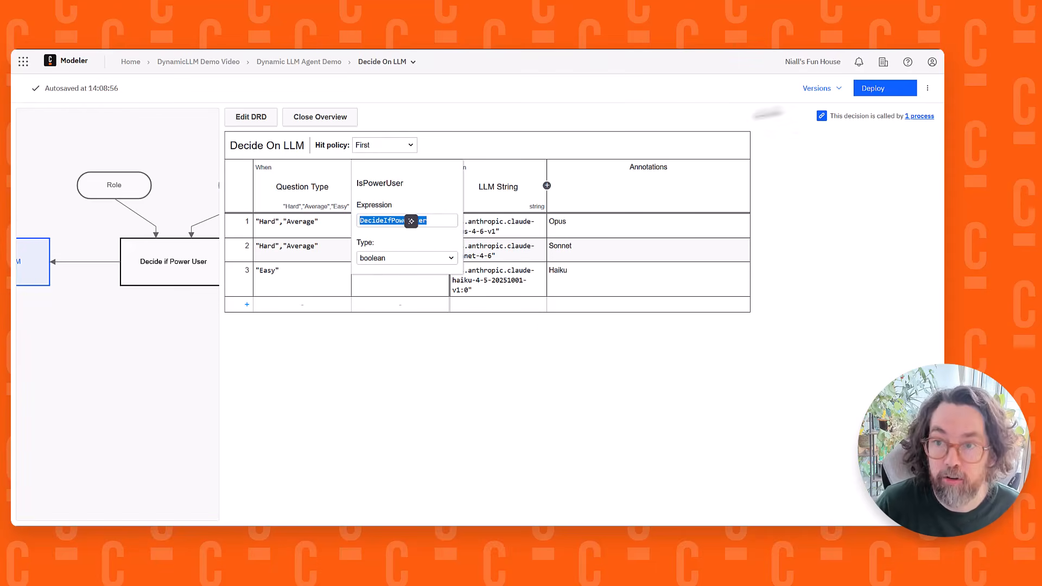
pyautogui.click(251, 117)
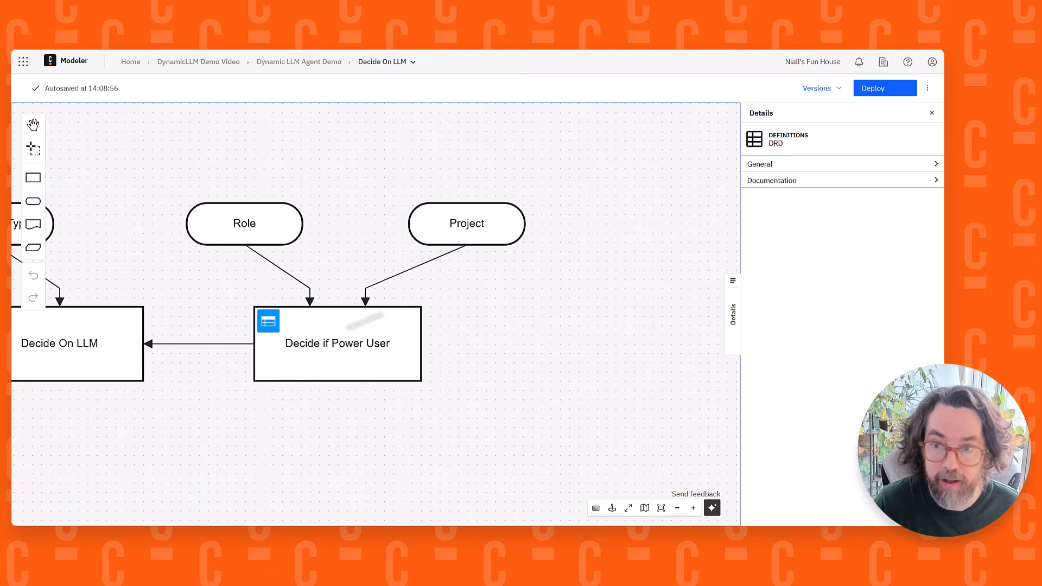
pyautogui.click(364, 326)
pyautogui.click(847, 164)
pyautogui.click(816, 220)
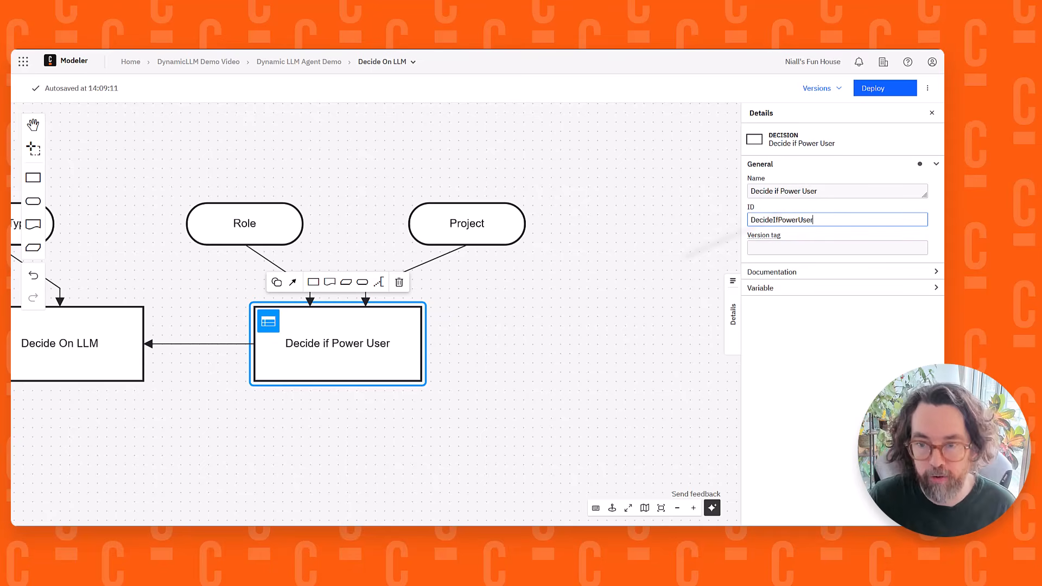
# Review the whole decision diagram and return to the Dynamic LLM Agent Demo process application
pyautogui.moveTo(519, 313); pyautogui.dragTo(619, 309)
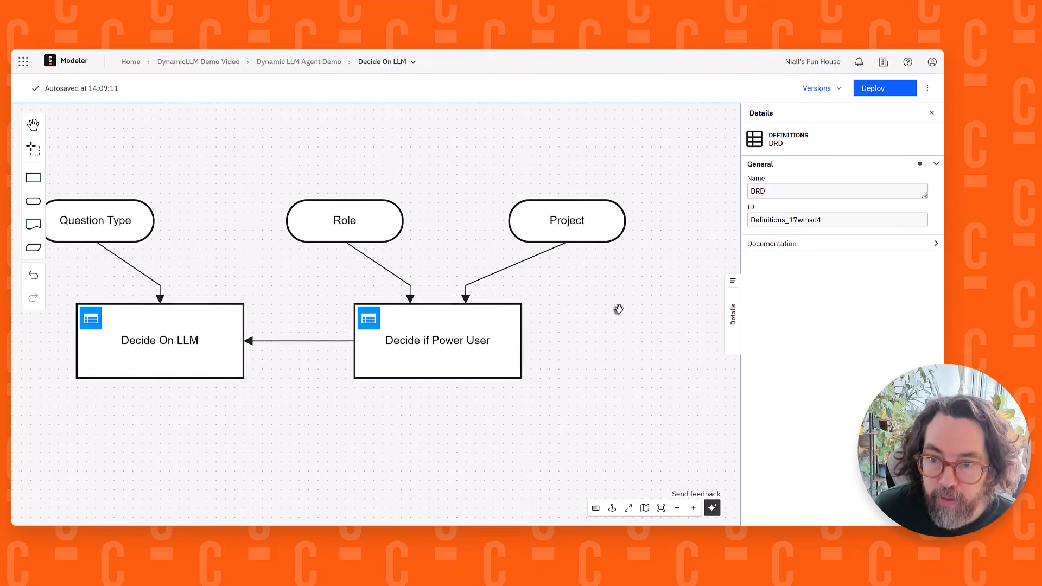
pyautogui.moveTo(247, 247); pyautogui.dragTo(374, 232)
pyautogui.click(296, 320)
pyautogui.click(355, 247)
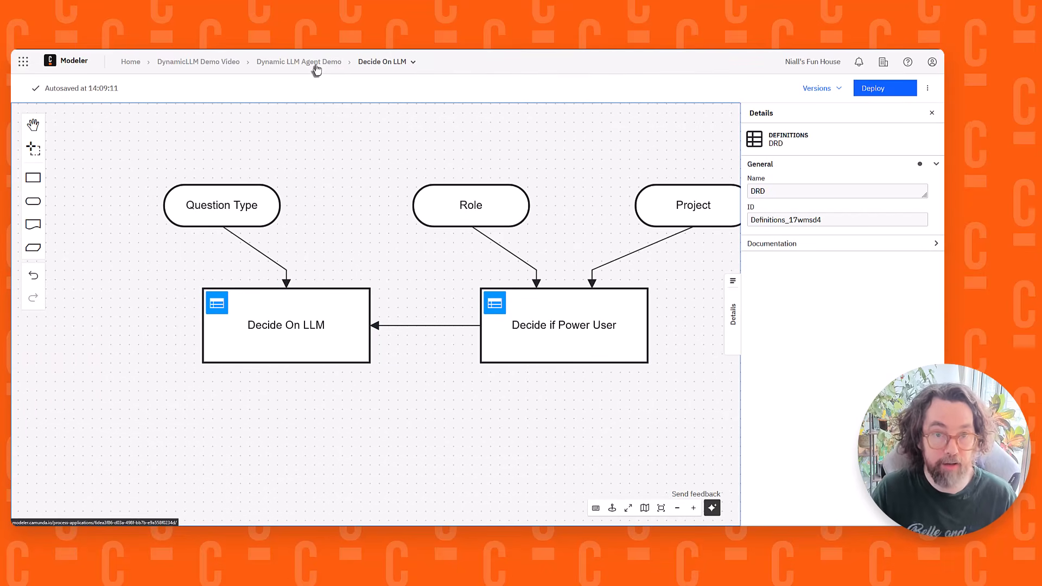
pyautogui.click(285, 64)
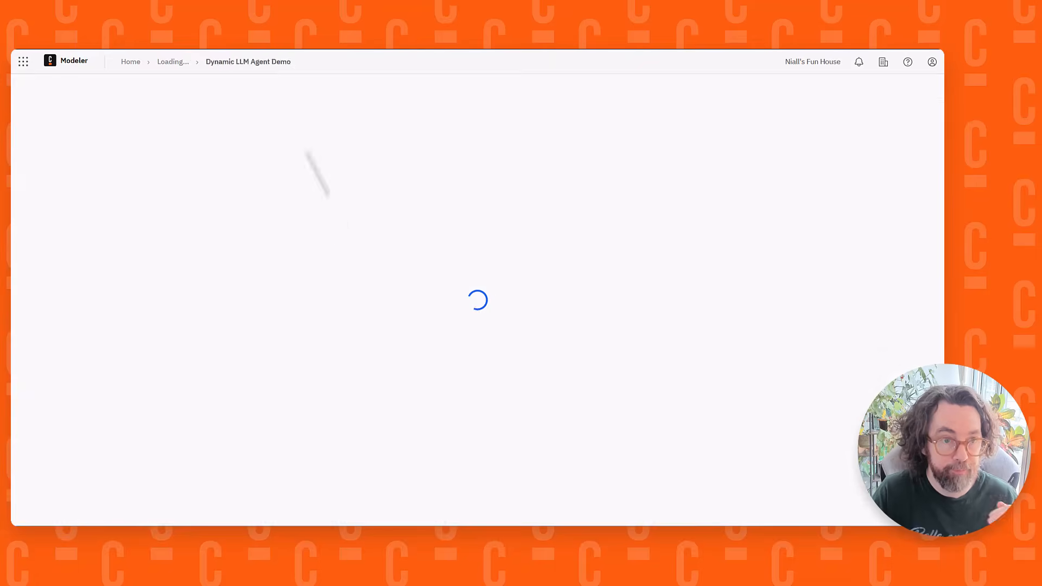
# Open the Dynamic LLM Example diagram and set the Decide On LLM task's result variable to llmString
pyautogui.click(122, 208)
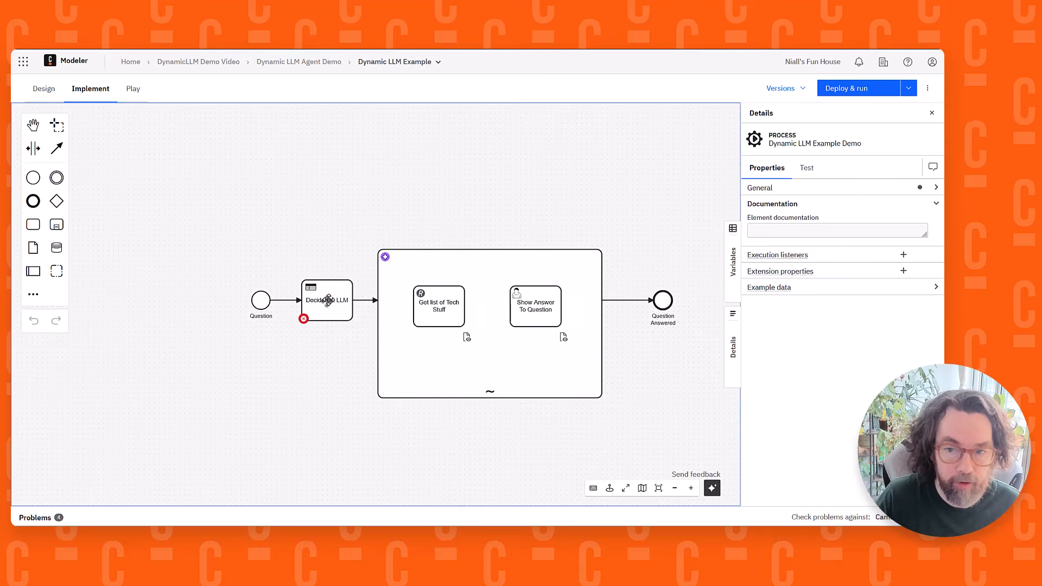
pyautogui.click(323, 297)
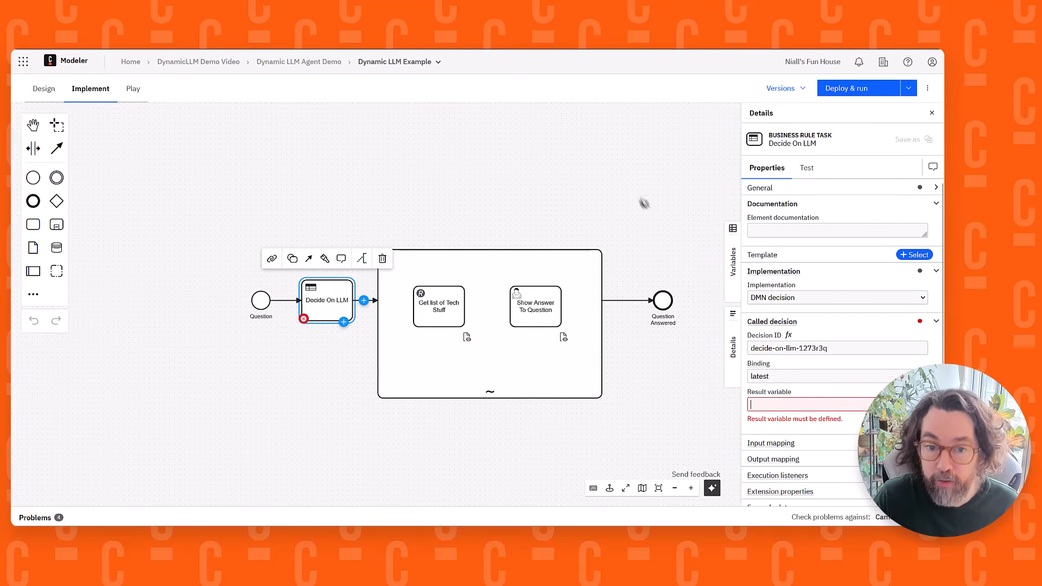
pyautogui.moveTo(638, 196); pyautogui.dragTo(592, 149)
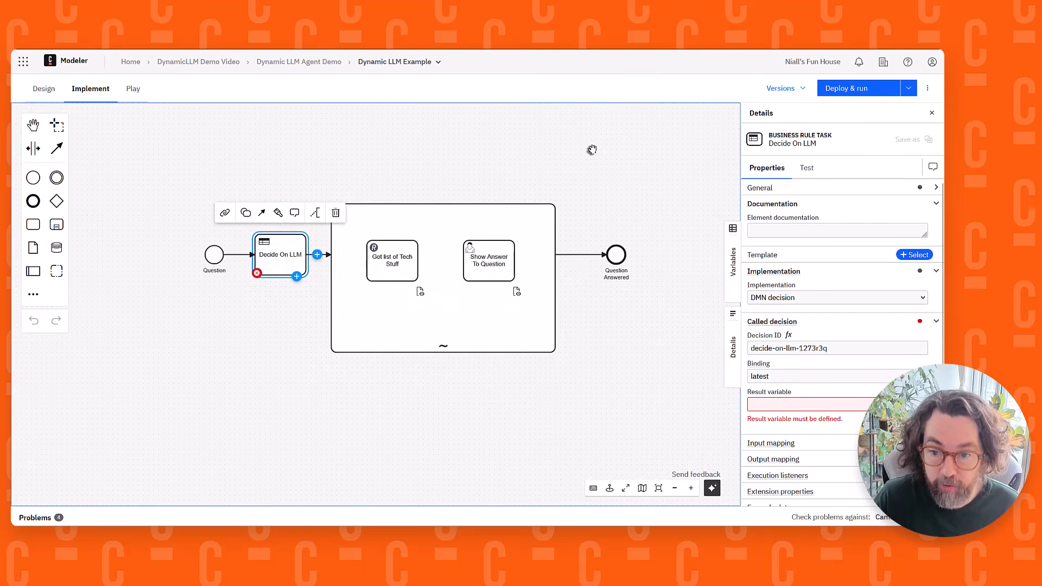
pyautogui.click(803, 404)
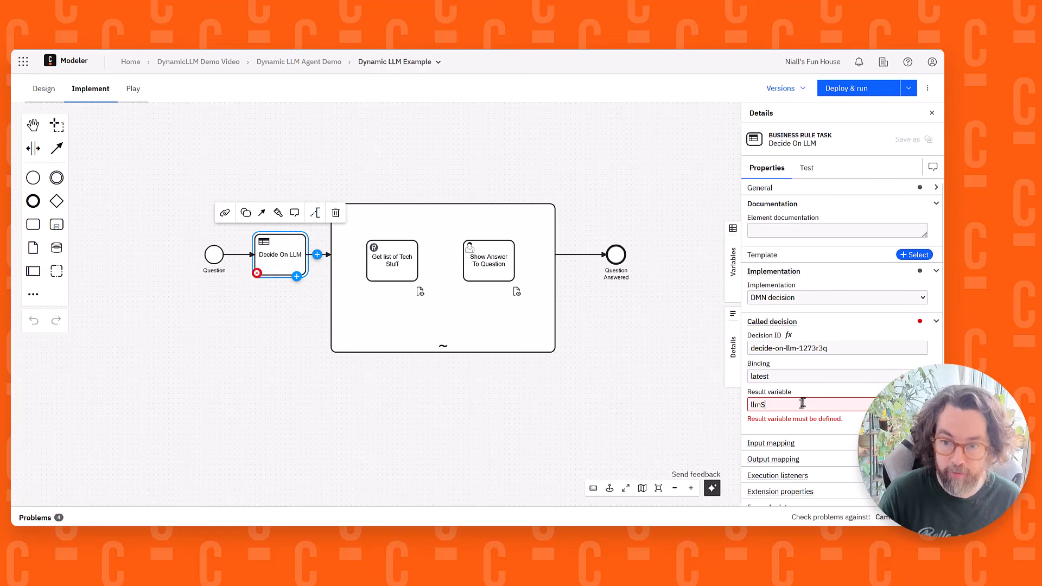
pyautogui.doubleClick(757, 406)
# Compare the AI Agent Sub-process's Model expression with the result variable of the Decide On LLM task
pyautogui.click(373, 333)
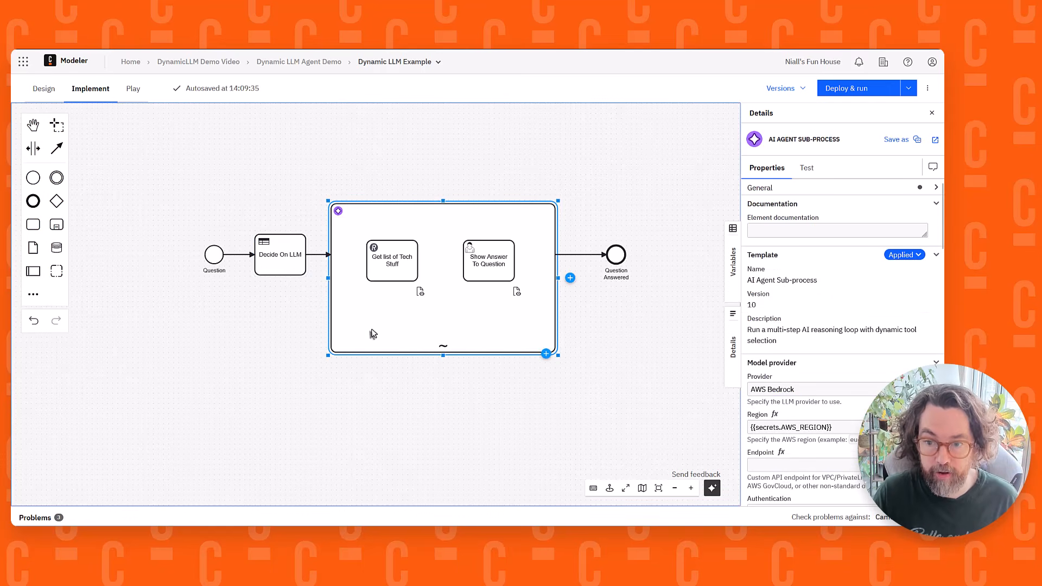
pyautogui.scroll(-3, 867, 298)
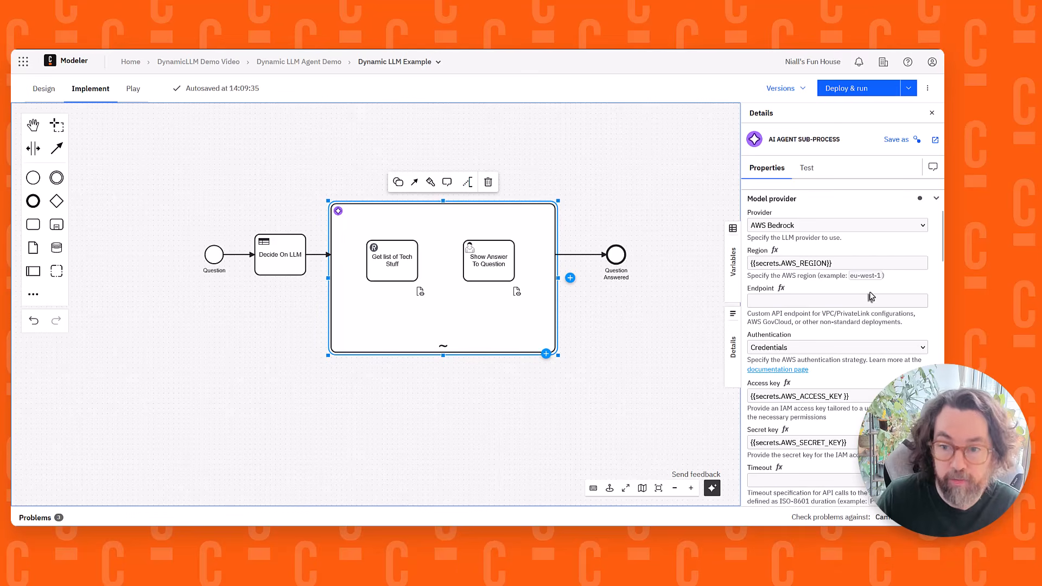
pyautogui.scroll(-4, 871, 297)
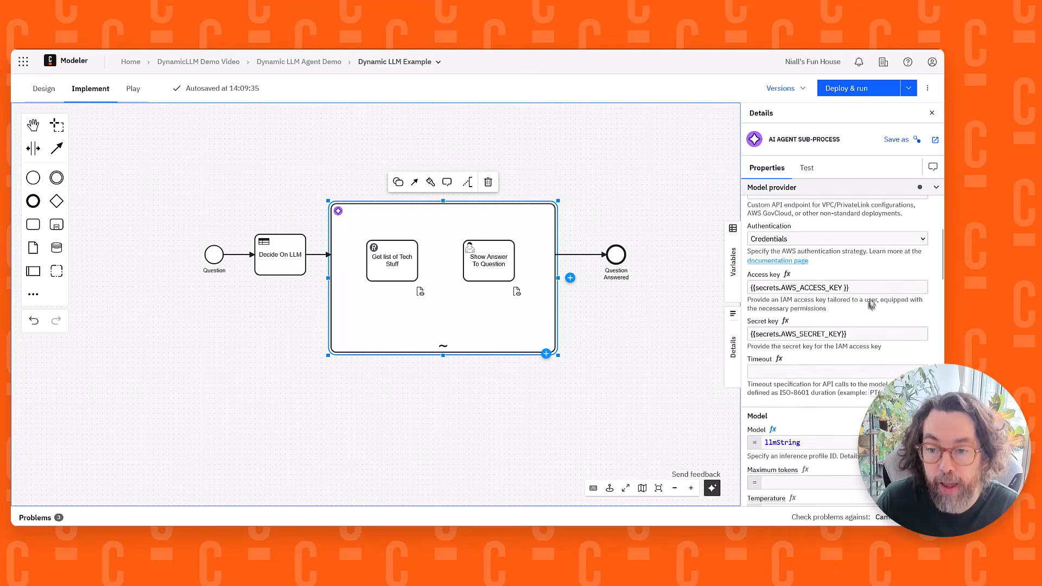
pyautogui.doubleClick(792, 332)
pyautogui.click(817, 333)
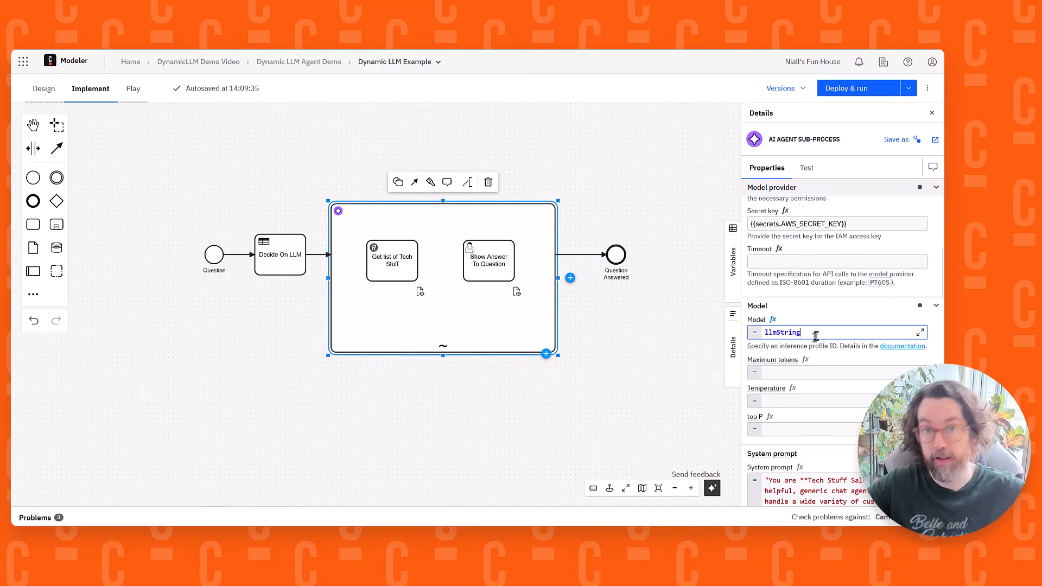
pyautogui.click(281, 269)
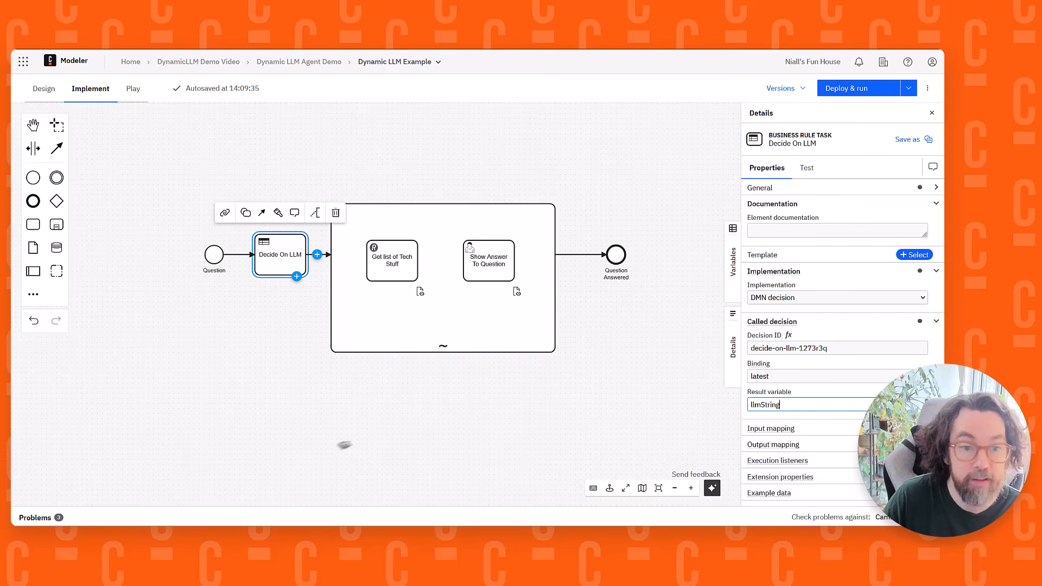
pyautogui.click(432, 434)
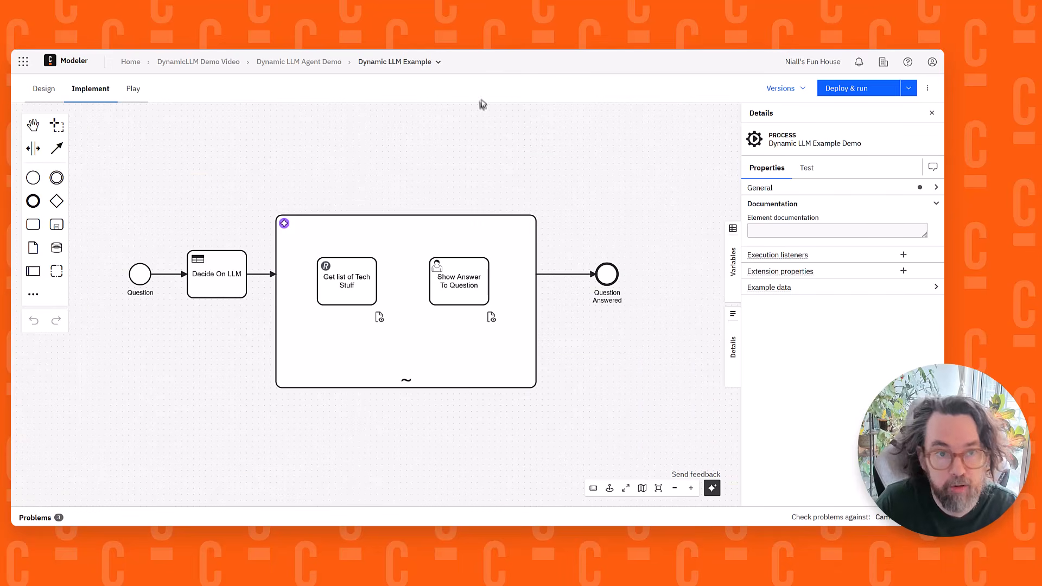
# Return to the Dynamic LLM Agent Demo process application and deploy it without running it
pyautogui.click(313, 66)
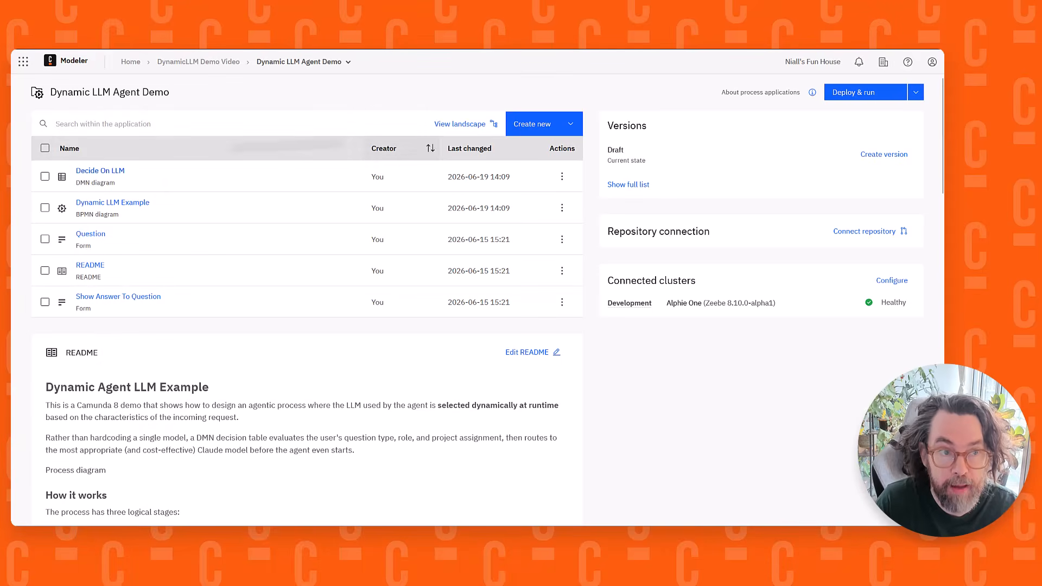
pyautogui.click(916, 92)
pyautogui.click(894, 109)
pyautogui.click(585, 402)
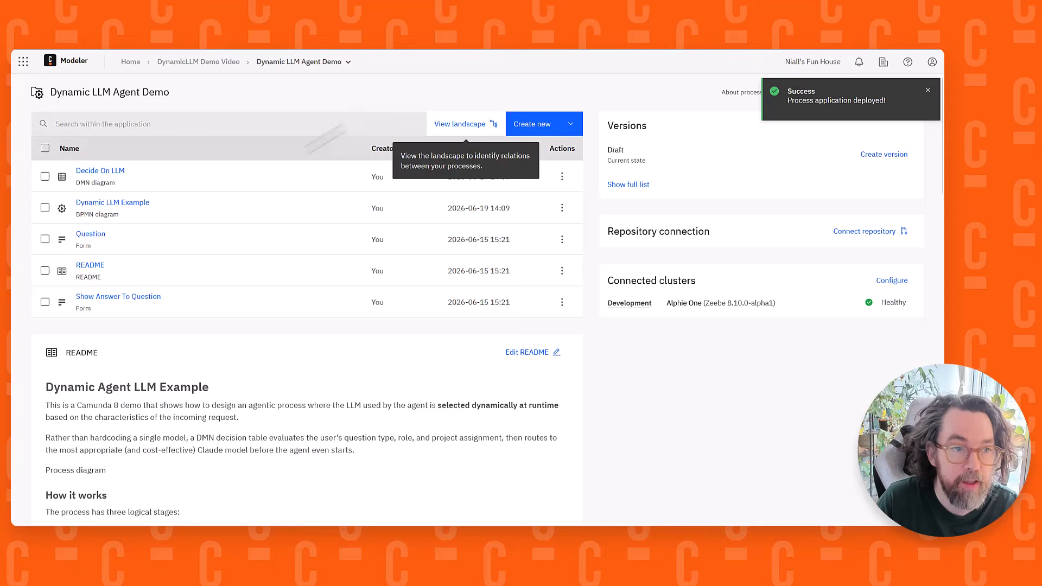
# Deploy and run the Dynamic LLM Example with Stock Levels, Designer, Project Doom and the question "What iphones do you have in stock?"
pyautogui.click(116, 209)
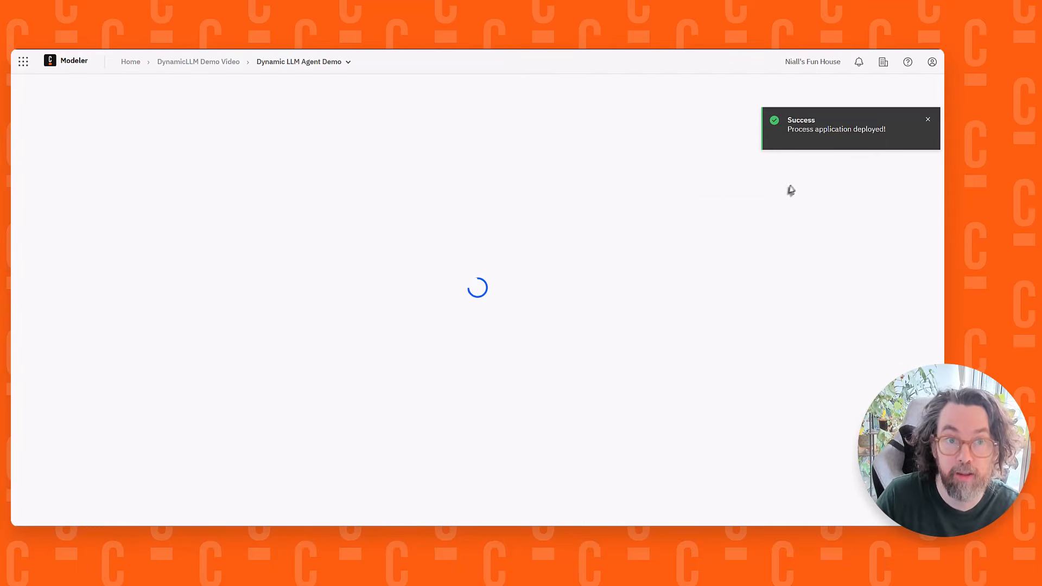
pyautogui.click(927, 120)
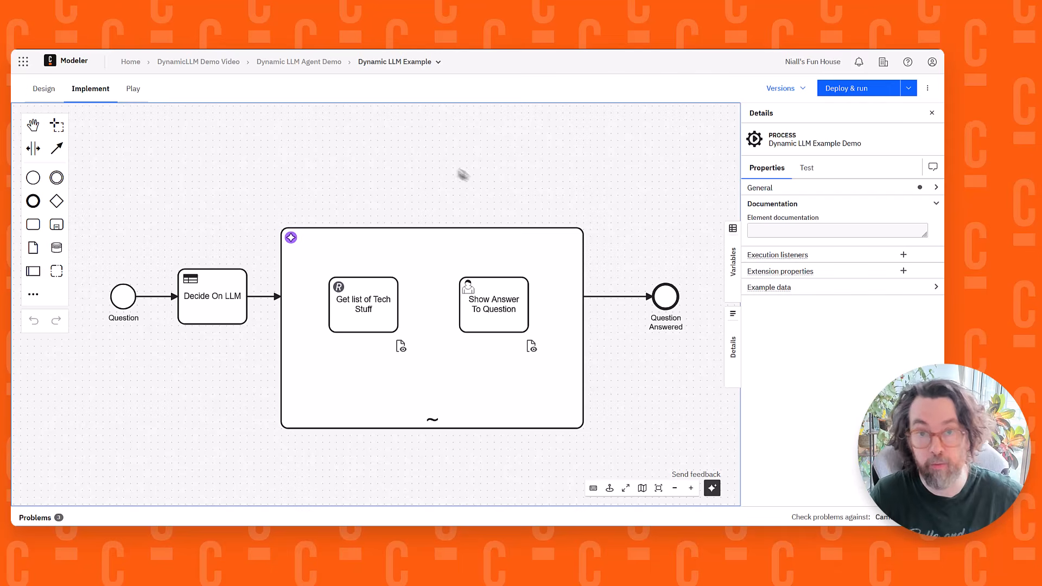
pyautogui.click(872, 96)
pyautogui.scroll(-5, 436, 239)
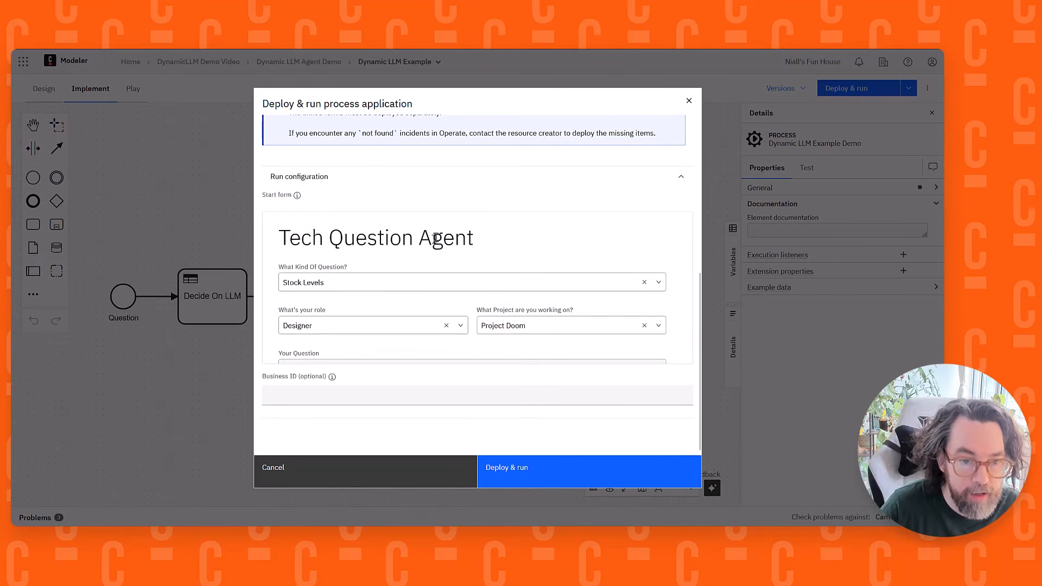
pyautogui.scroll(-1, 400, 272)
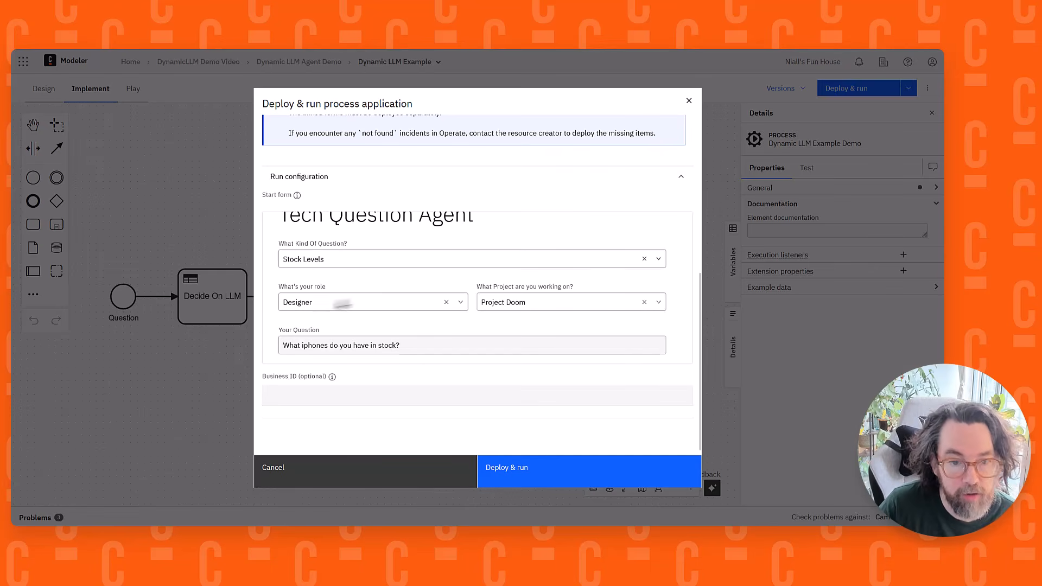
pyautogui.click(532, 300)
pyautogui.click(532, 300)
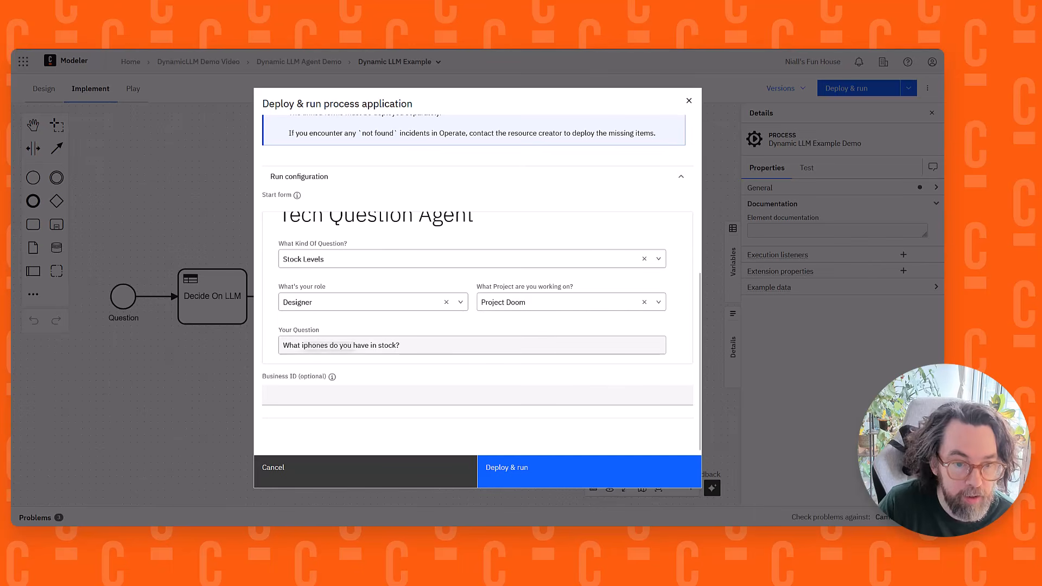
pyautogui.moveTo(278, 347); pyautogui.dragTo(468, 345)
pyautogui.click(431, 342)
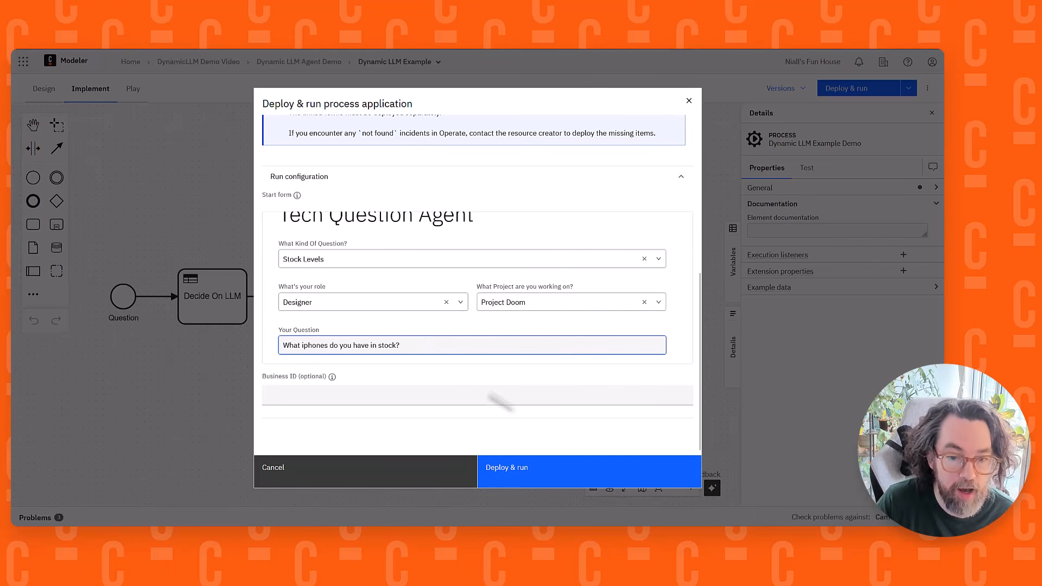
pyautogui.click(529, 477)
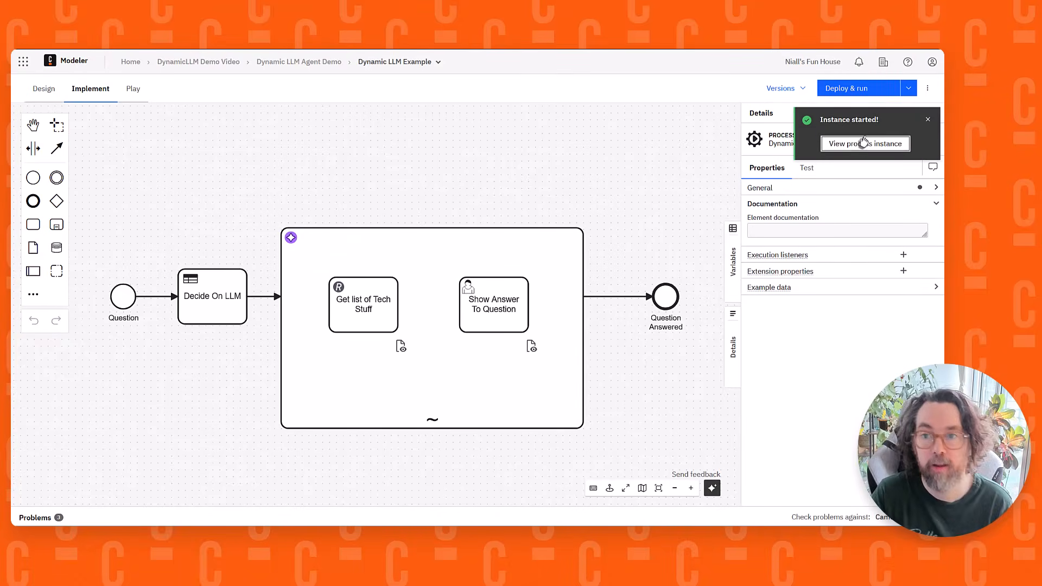
# Open the started process instance in Operate, show execution counts and examine its progress and variables
pyautogui.click(865, 144)
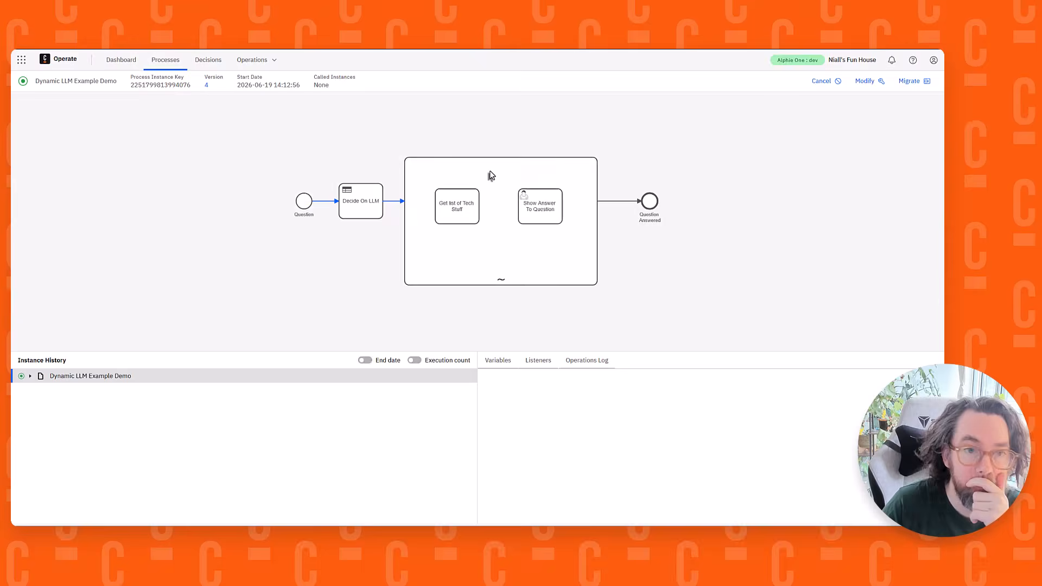
pyautogui.click(414, 360)
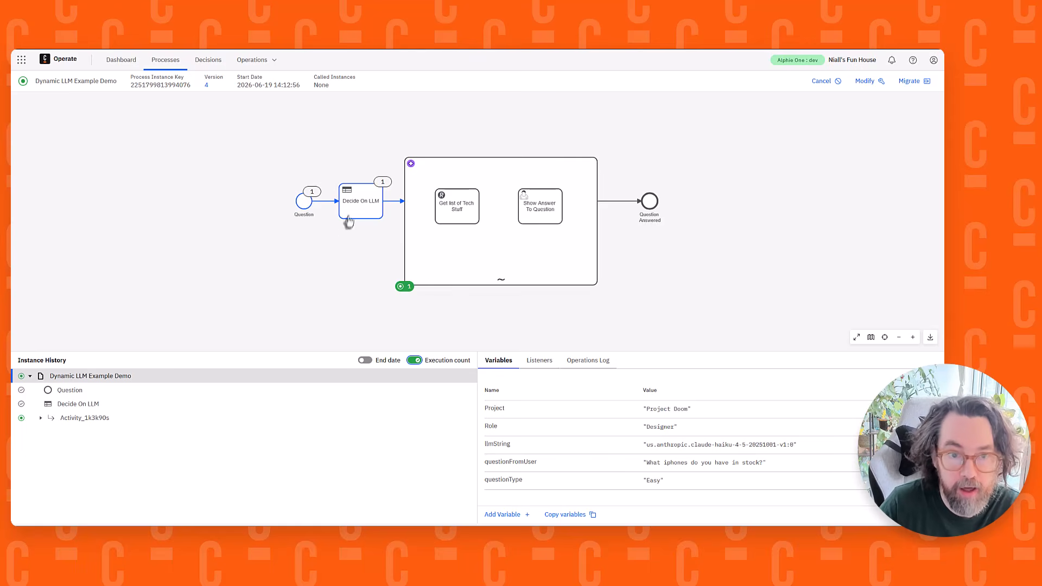
pyautogui.moveTo(343, 254); pyautogui.dragTo(235, 271)
pyautogui.scroll(3, 302, 251)
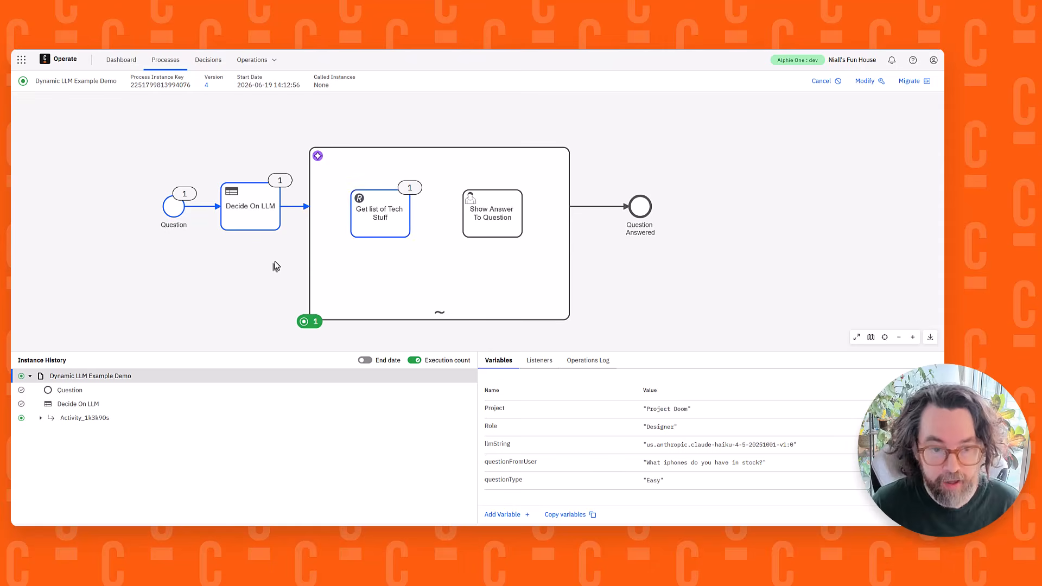
pyautogui.scroll(1, 391, 230)
pyautogui.scroll(1, 390, 230)
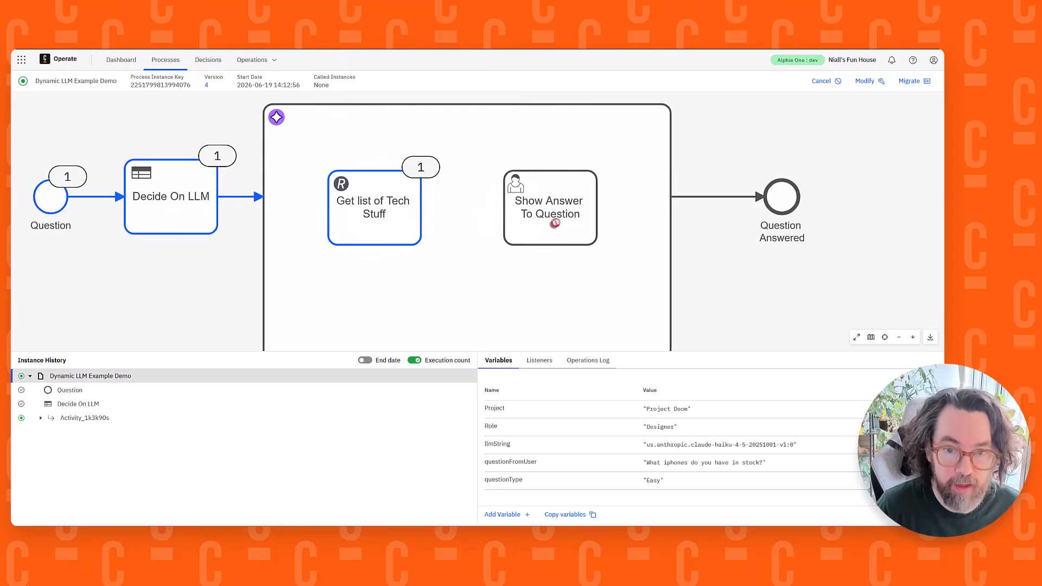
pyautogui.scroll(-2, 555, 223)
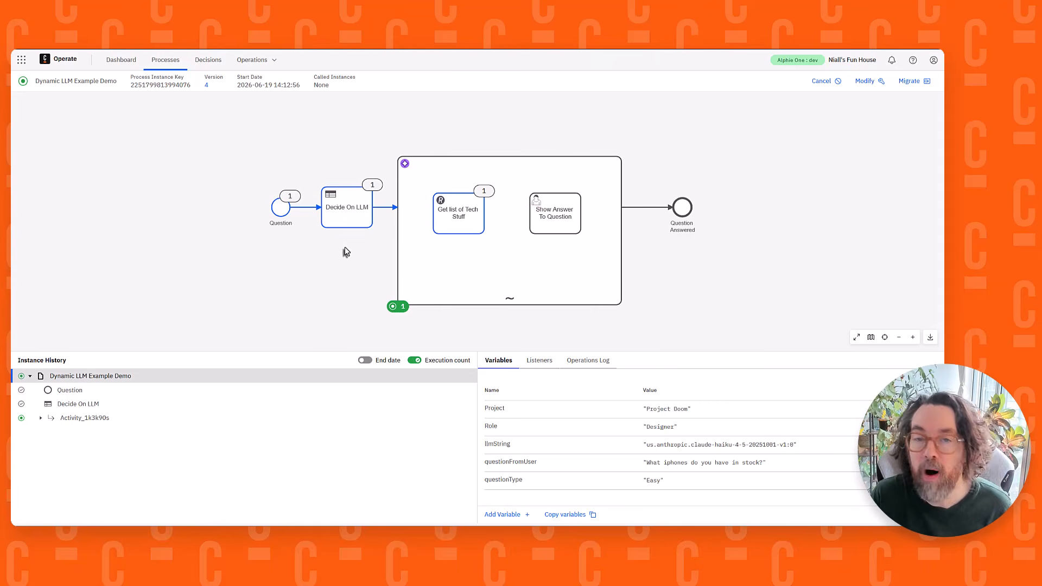
pyautogui.scroll(2, 323, 290)
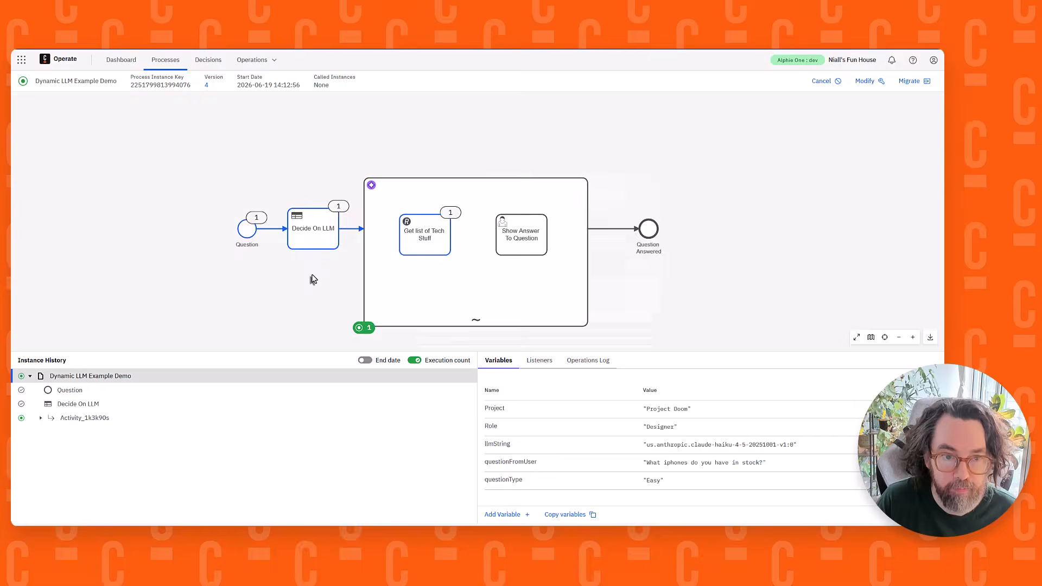
# Open the decision instance called by the Decide On LLM task
pyautogui.click(321, 210)
pyautogui.click(489, 366)
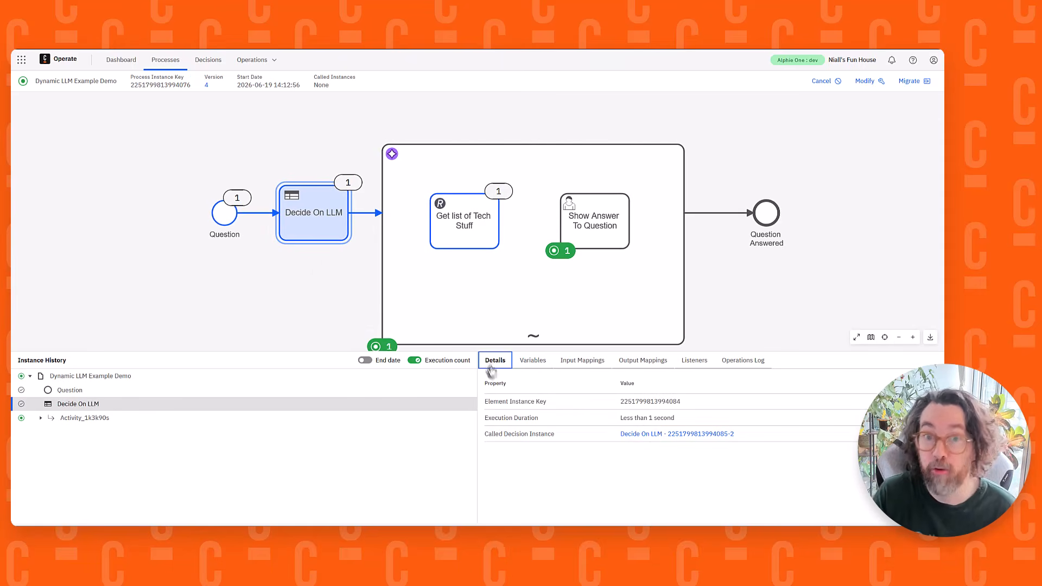
pyautogui.click(656, 434)
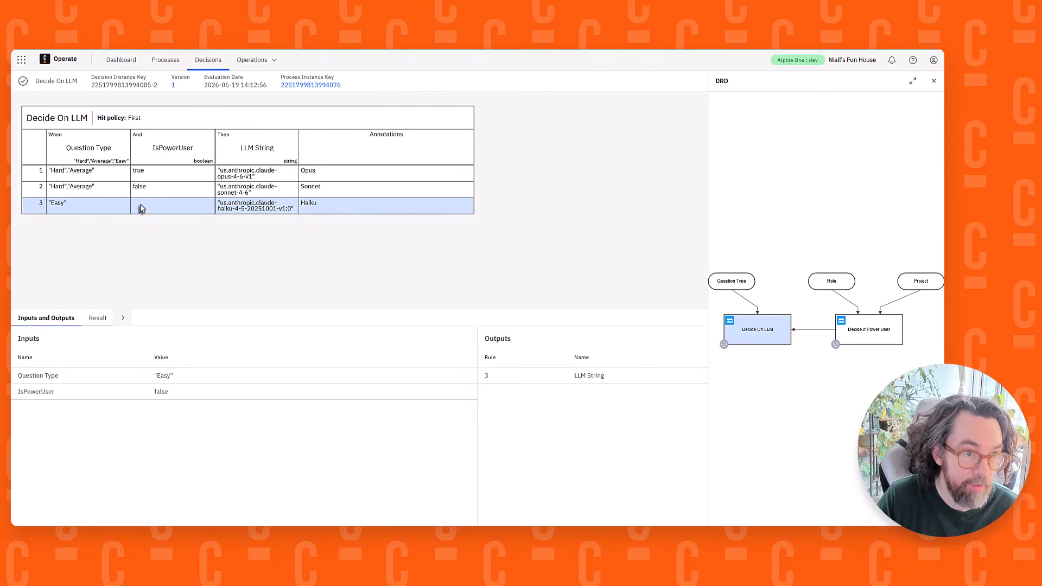
# Examine the evaluated Decide if Power User table and the Question Type and IsPowerUser inputs of Decide On LLM
pyautogui.click(852, 337)
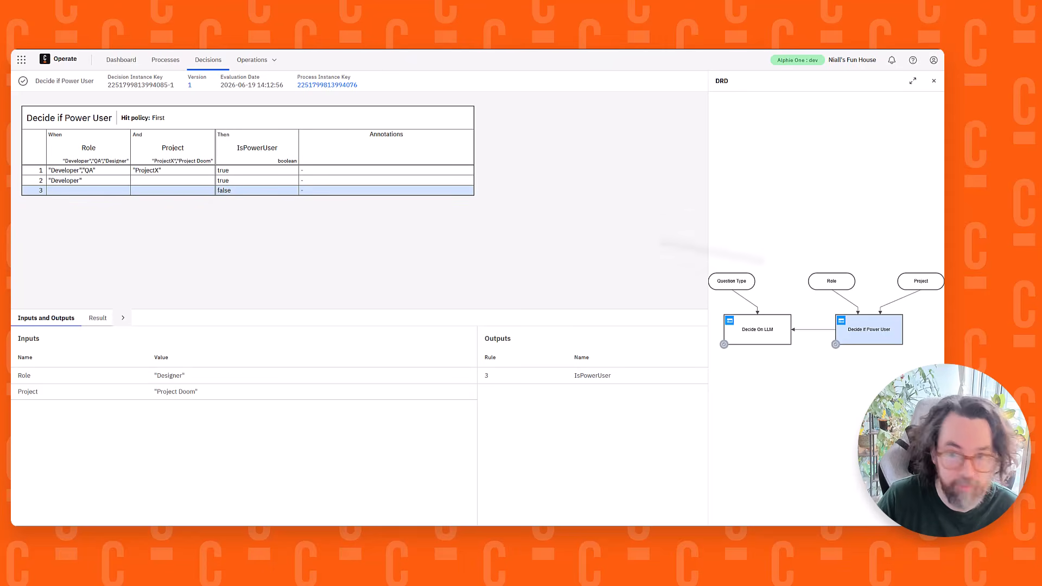
pyautogui.click(769, 341)
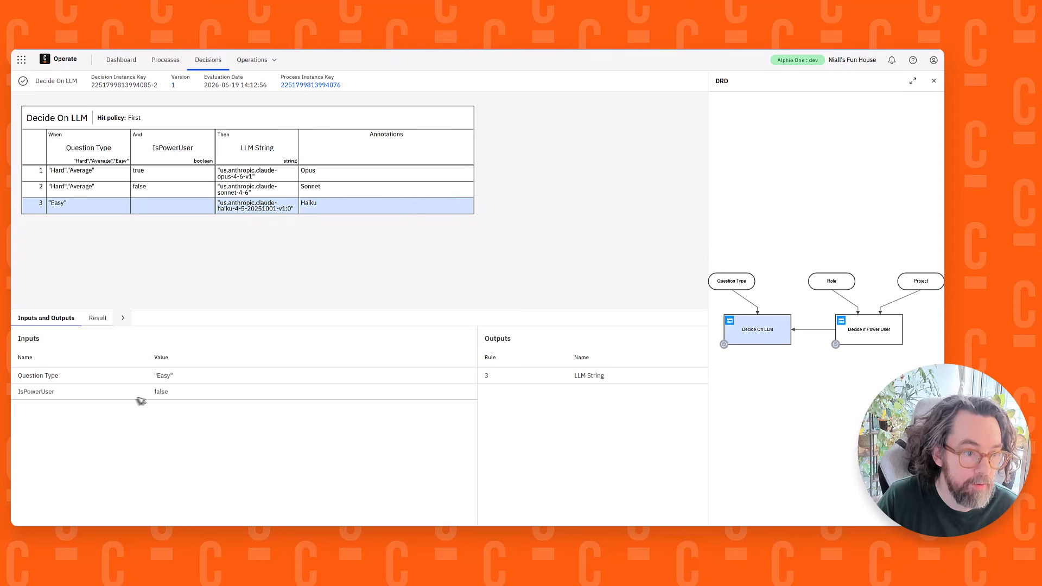
pyautogui.moveTo(140, 400); pyautogui.dragTo(261, 396)
pyautogui.moveTo(148, 373); pyautogui.dragTo(247, 372)
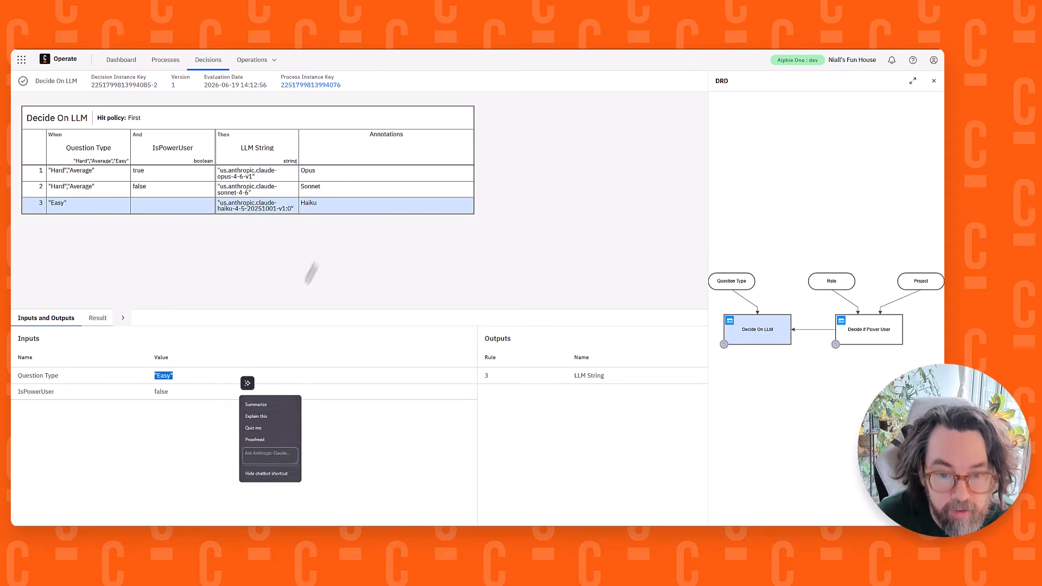
pyautogui.click(343, 240)
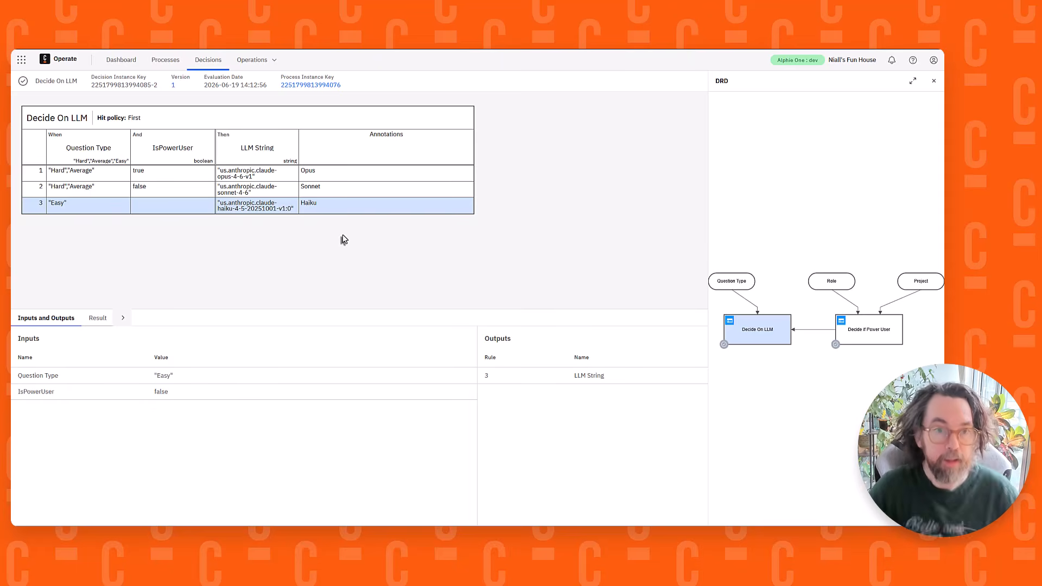
# Recheck the Role and Project conditions in the Decide if Power User rules, and return to the Decide On LLM decision
pyautogui.click(865, 345)
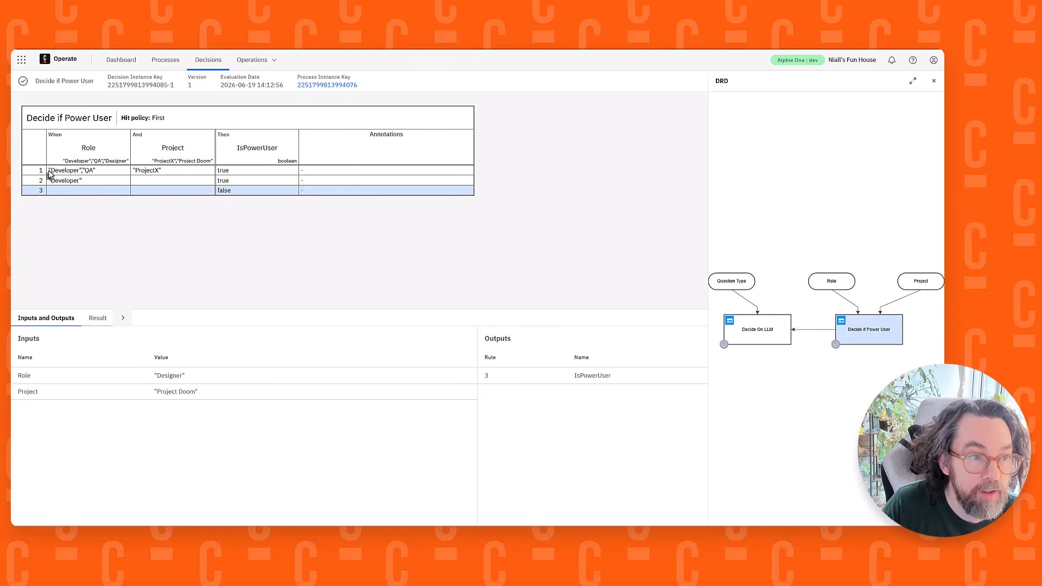
pyautogui.moveTo(50, 171); pyautogui.dragTo(116, 168)
pyautogui.click(117, 169)
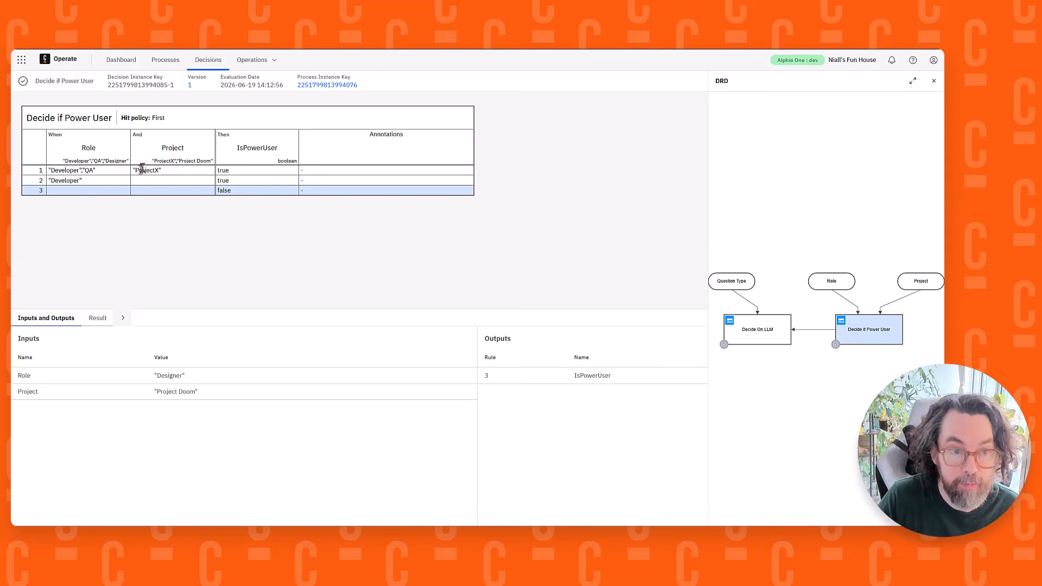
pyautogui.click(760, 339)
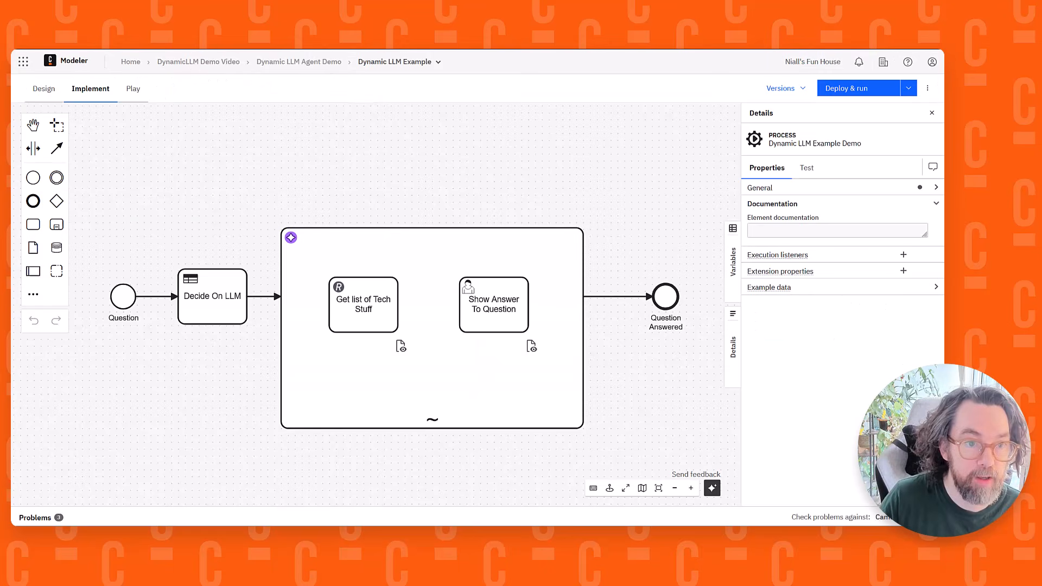
# In Modeler, start a deploy and run with question kind Stock Details and Comparisons and role Developer, keeping Project Doom
pyautogui.click(839, 88)
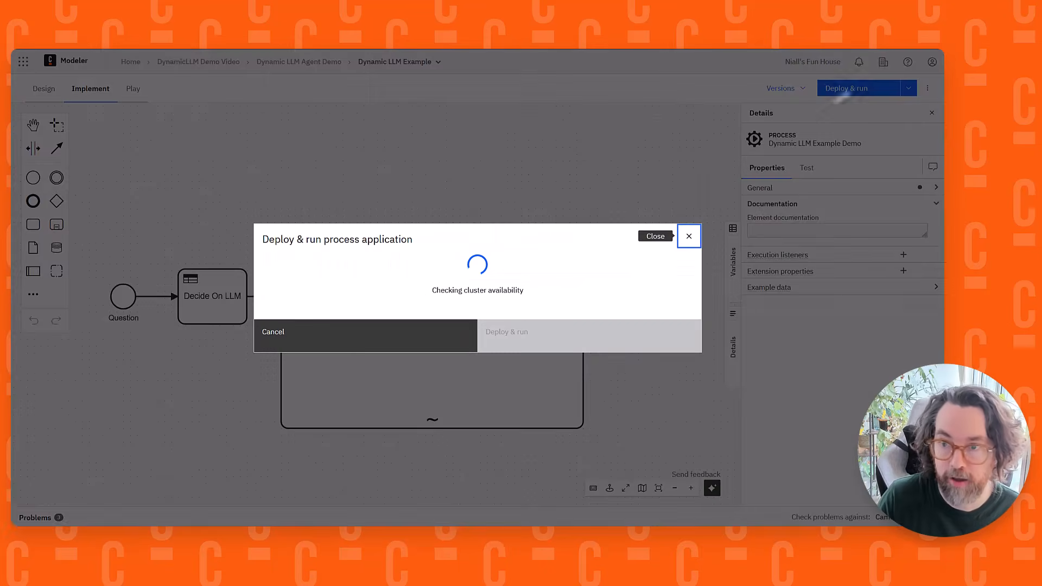
pyautogui.scroll(-5, 464, 297)
pyautogui.scroll(-1, 360, 267)
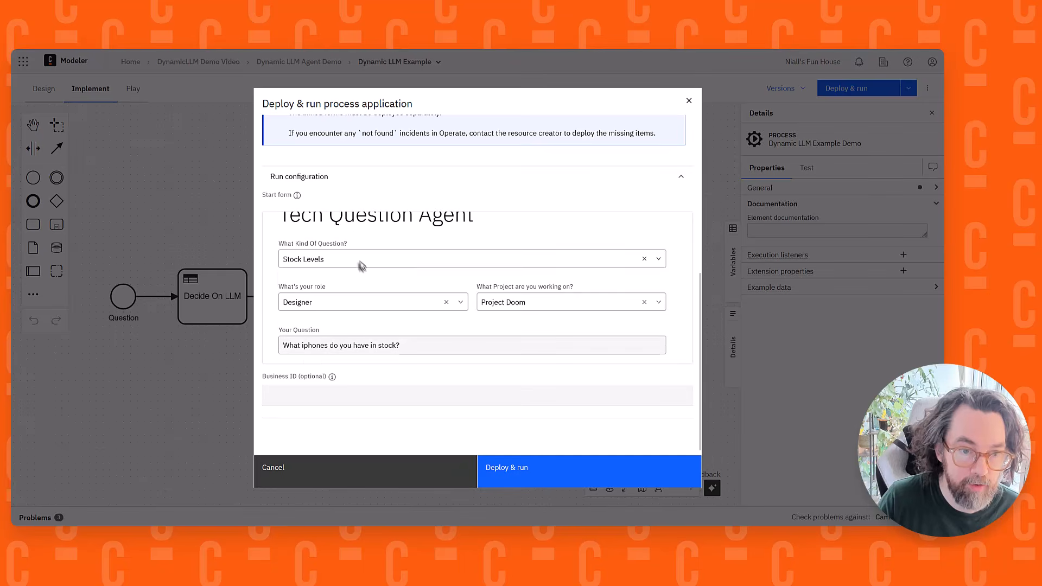
pyautogui.click(359, 261)
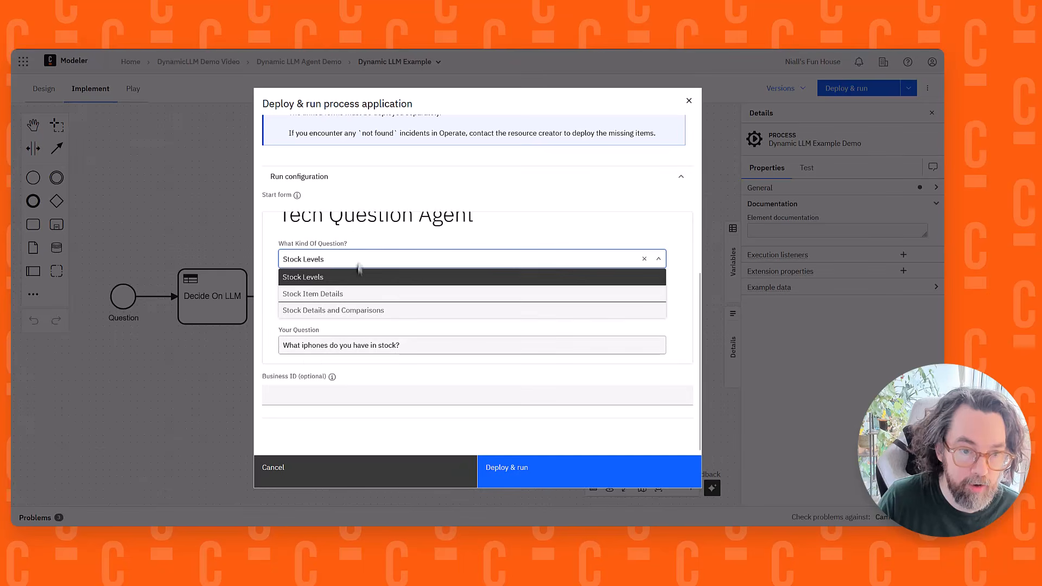
pyautogui.click(369, 311)
pyautogui.click(371, 309)
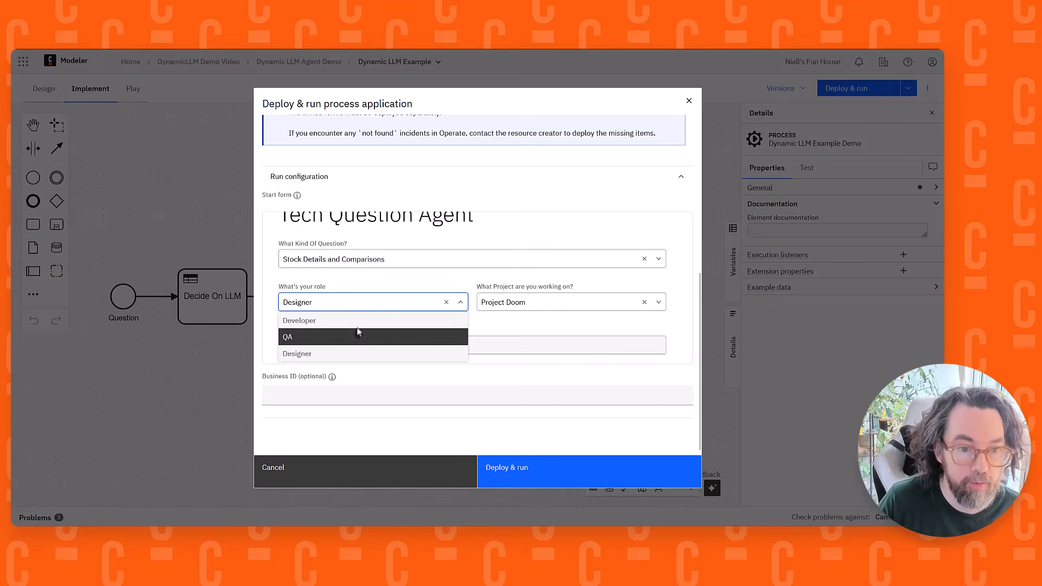
pyautogui.click(356, 319)
# Enter the question "What of the phones available are the best for someone who like to code while on a train." and deploy and run the process
pyautogui.moveTo(423, 347); pyautogui.dragTo(246, 347)
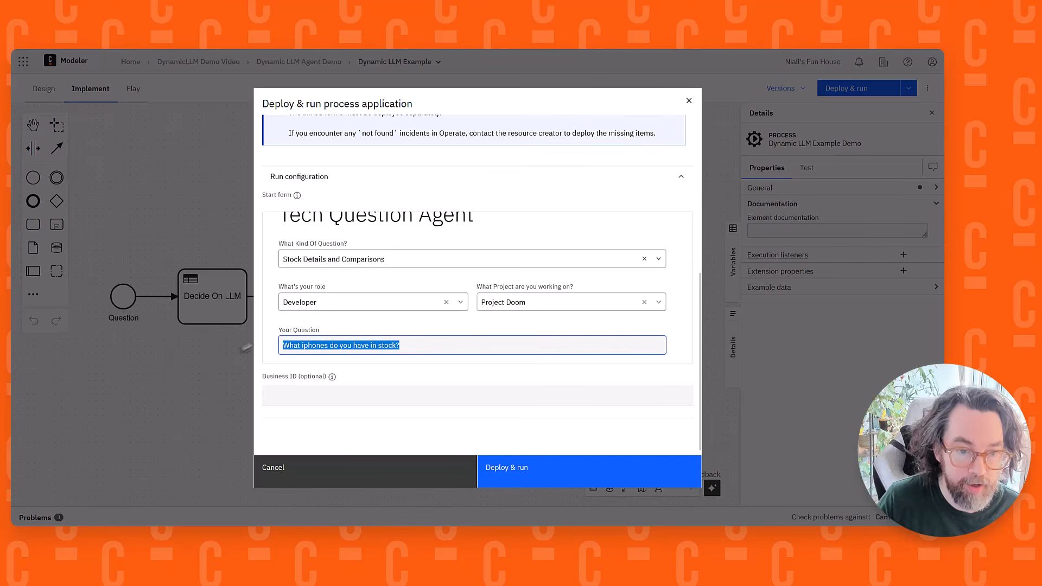
pyautogui.write('What ')
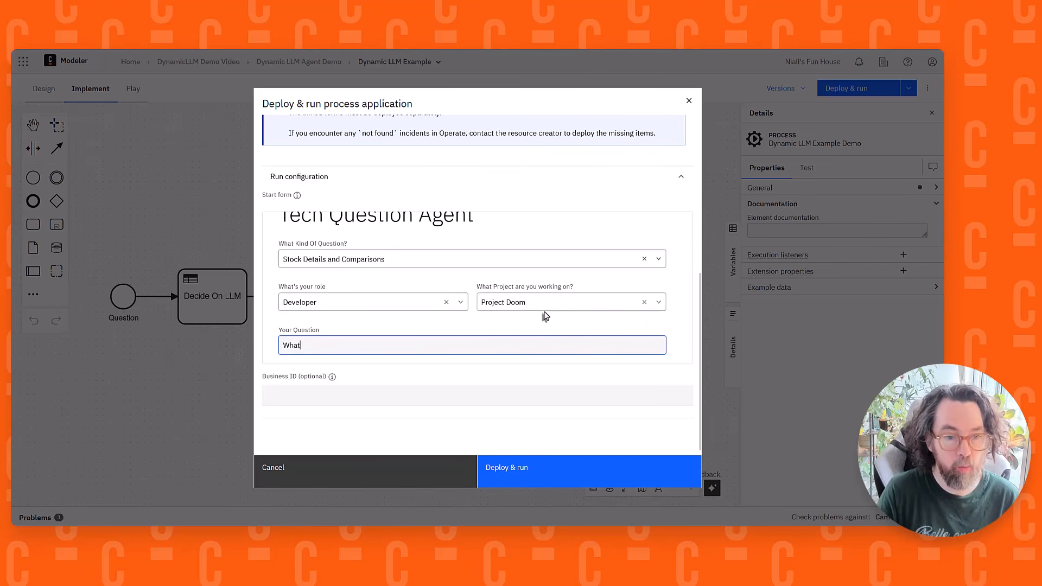
pyautogui.write('of ')
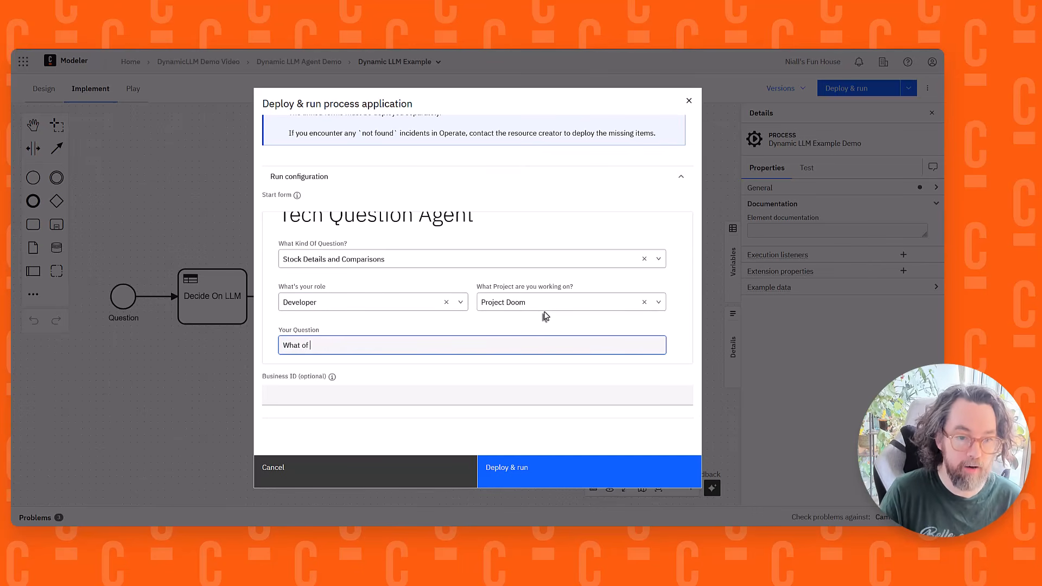
pyautogui.write('the phones available are the best')
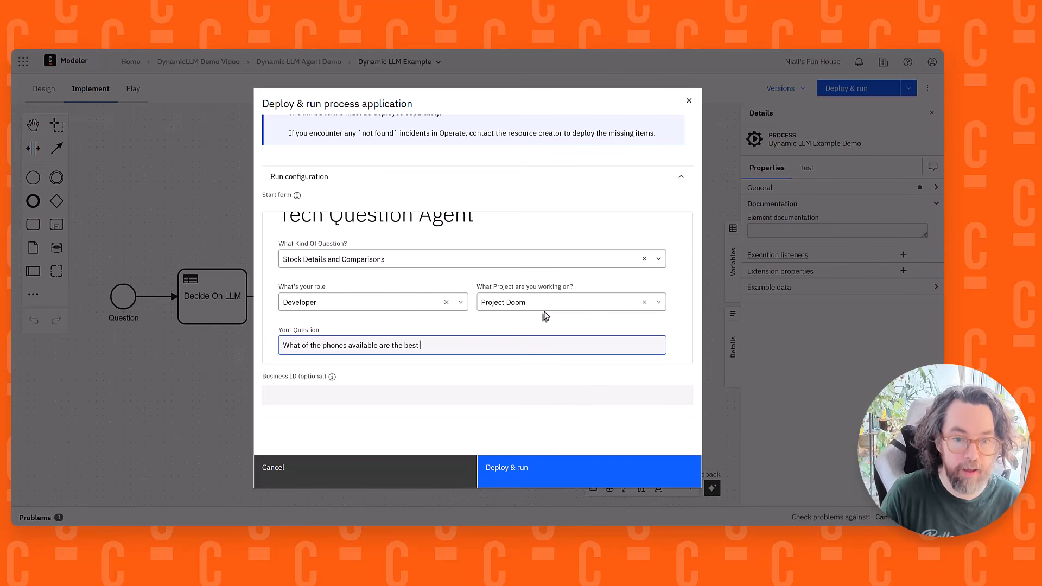
pyautogui.write(' for somone')
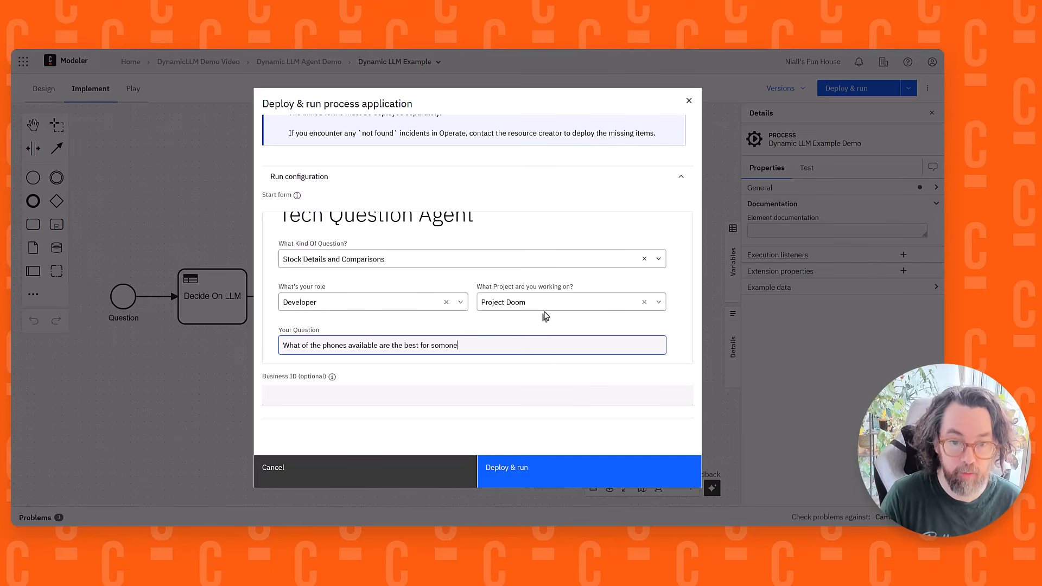
pyautogui.press('BackSpace')
pyautogui.press('BackSpace')
pyautogui.press('BackSpace')
pyautogui.write('eone who li')
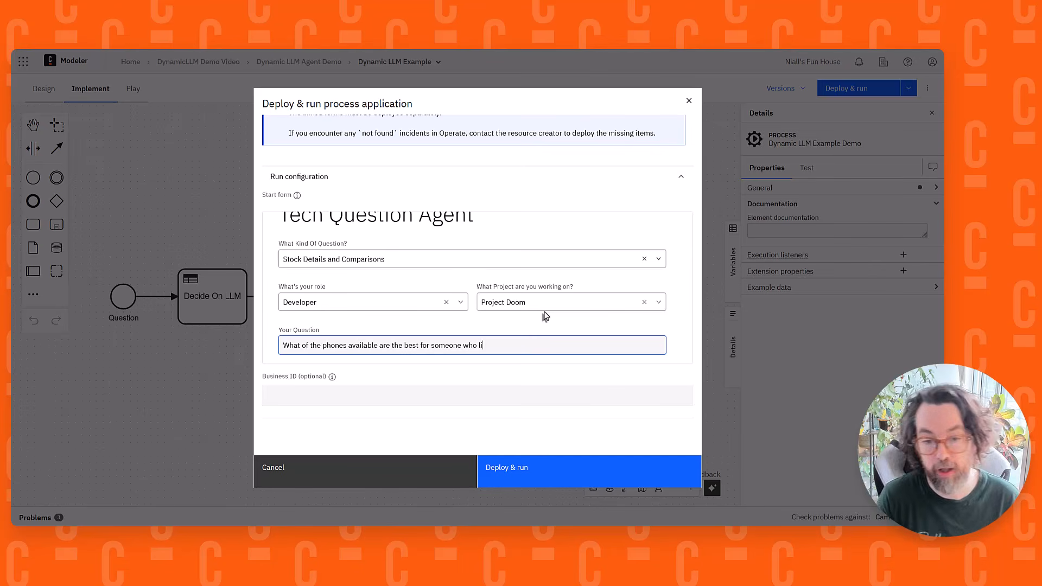
pyautogui.write('ke to c')
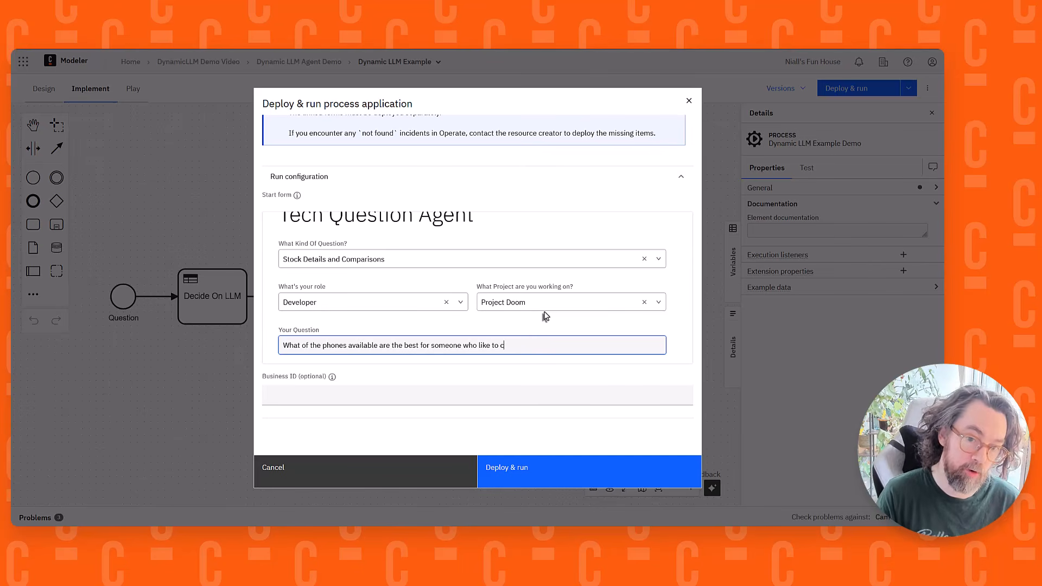
pyautogui.write('ode while ona t')
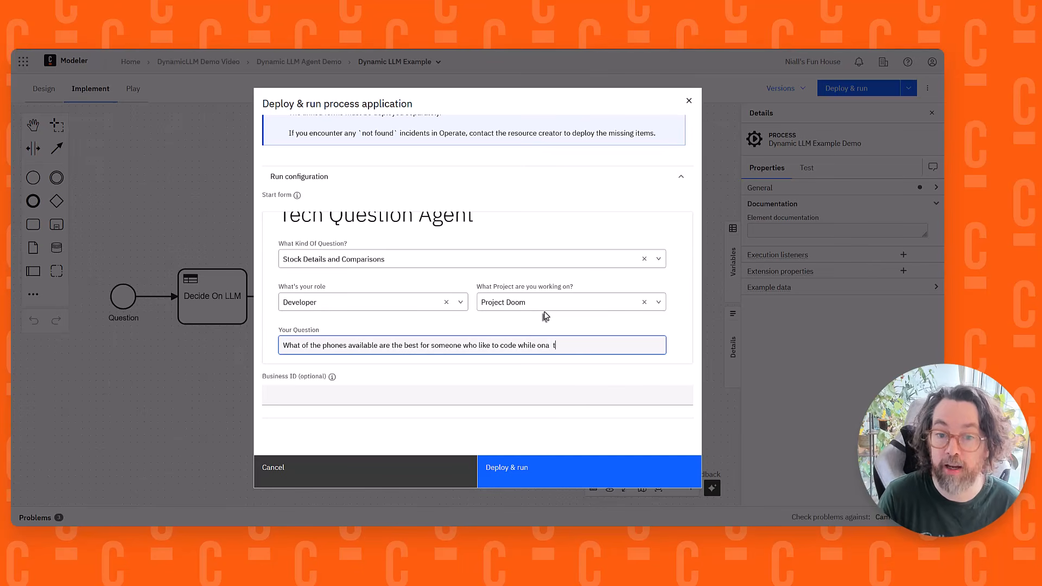
pyautogui.press('BackSpace')
pyautogui.press('BackSpace')
pyautogui.press('BackSpace')
pyautogui.write(' a train.')
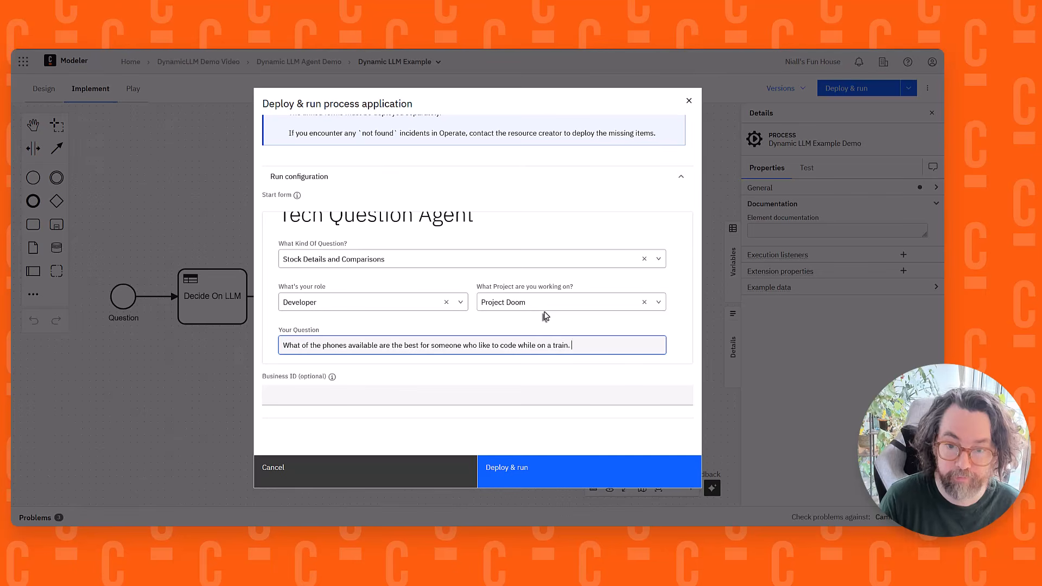
pyautogui.click(538, 487)
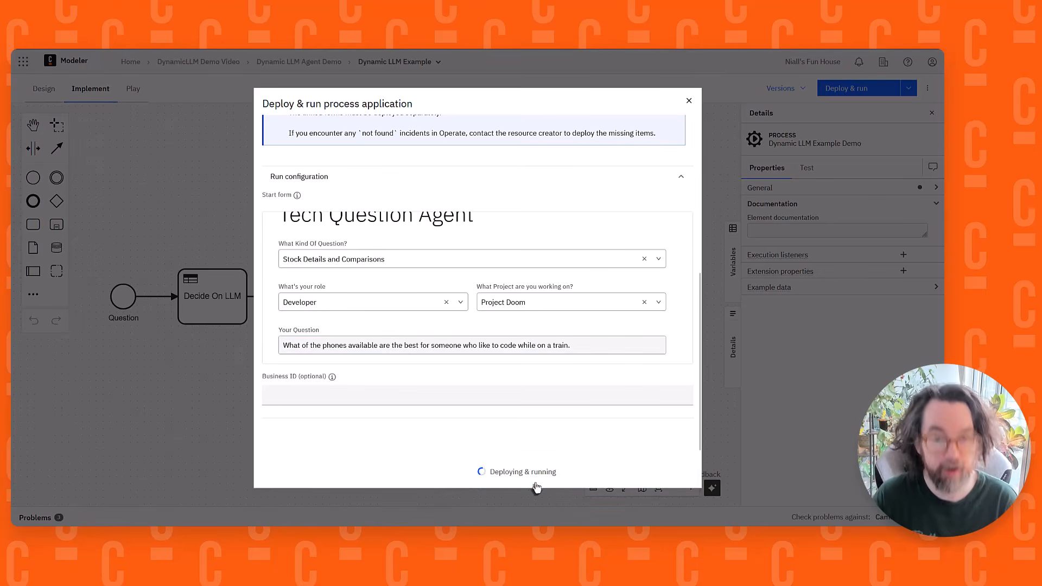
# Open the newly started process instance in Operate, show its execution counts and examine its diagram and variables at a larger display size
pyautogui.click(866, 142)
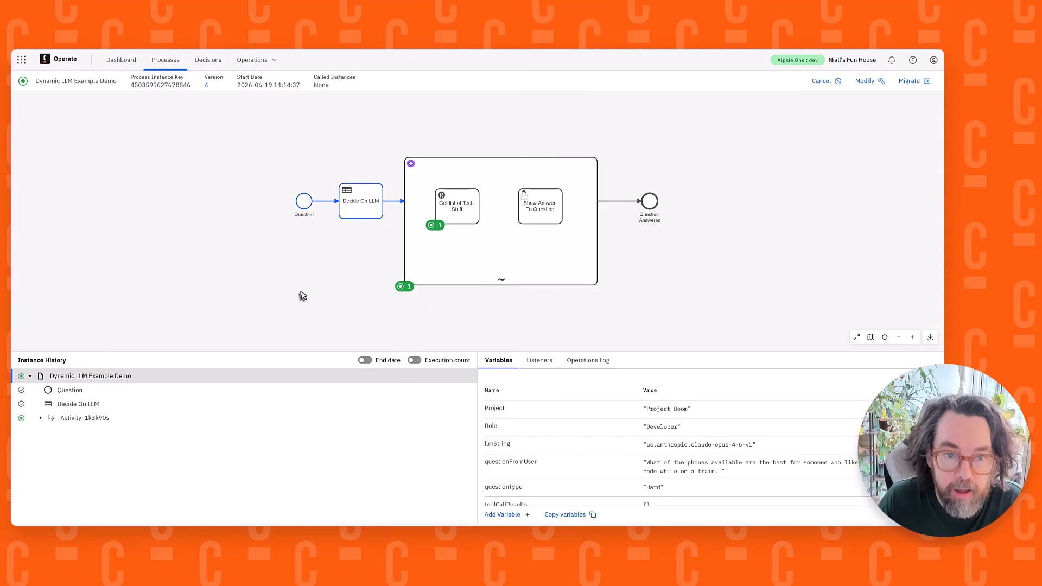
pyautogui.click(414, 360)
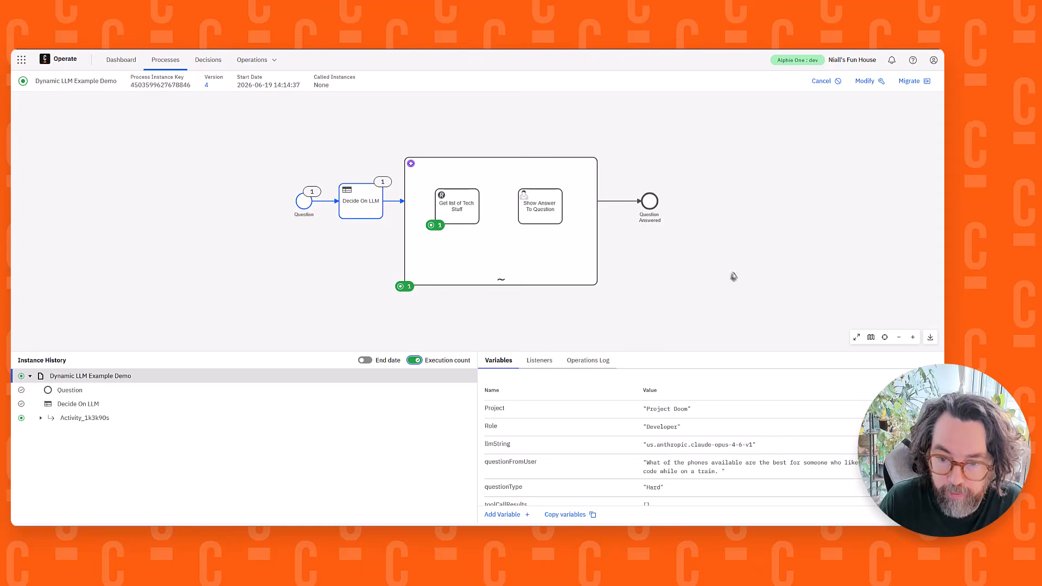
pyautogui.moveTo(734, 277); pyautogui.dragTo(713, 271)
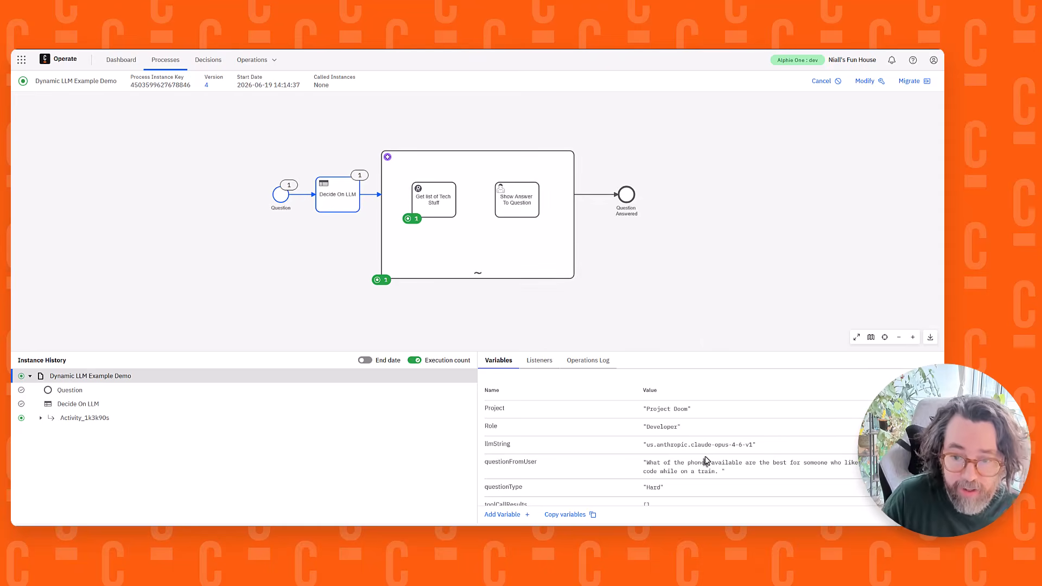
pyautogui.hotkey('ctrl', '+')
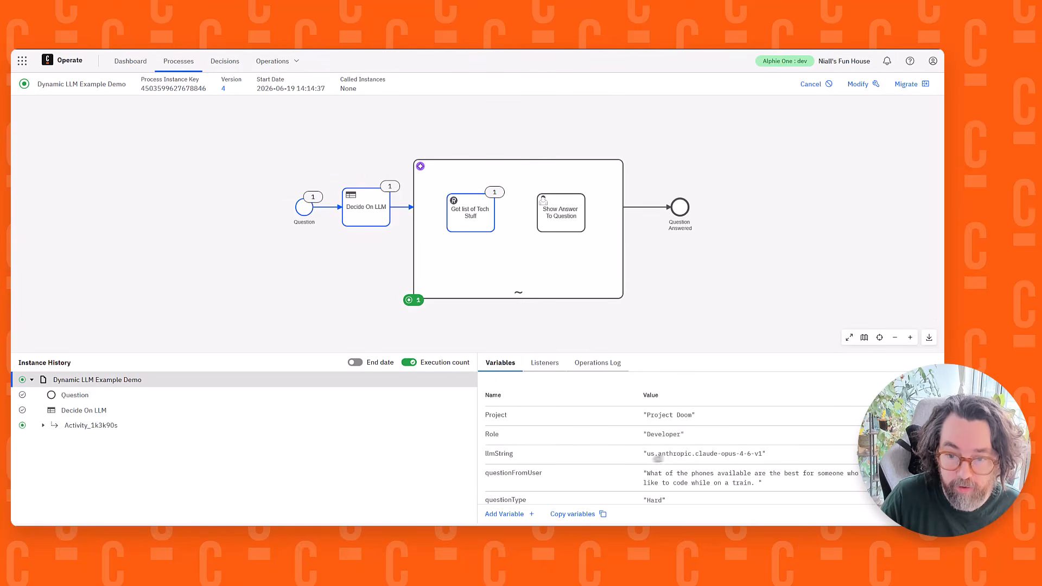
# View the full value of the llmString variable, and close the viewer
pyautogui.moveTo(651, 454); pyautogui.dragTo(718, 454)
pyautogui.click(724, 457)
pyautogui.click(890, 455)
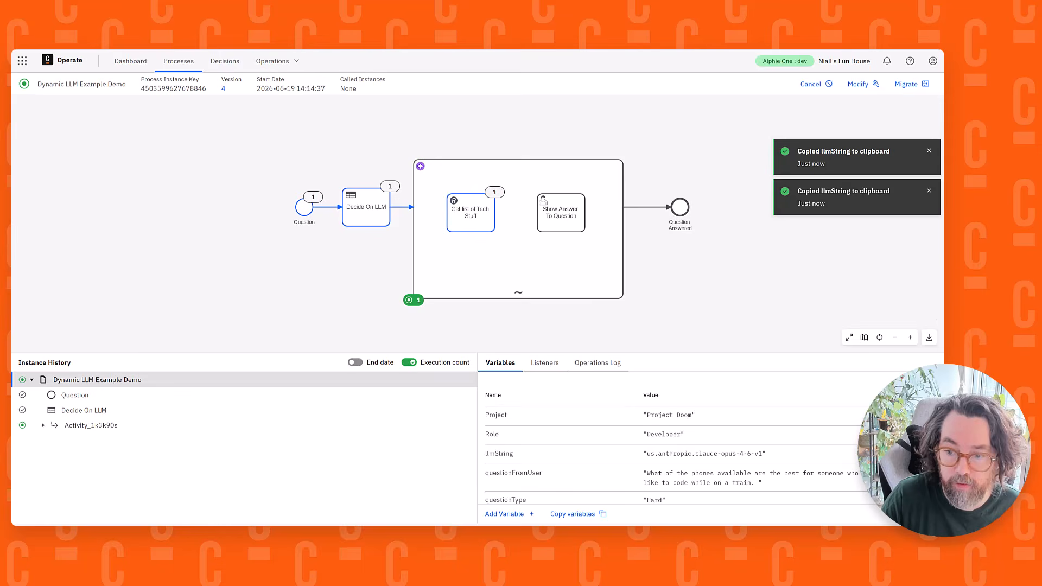
pyautogui.click(901, 454)
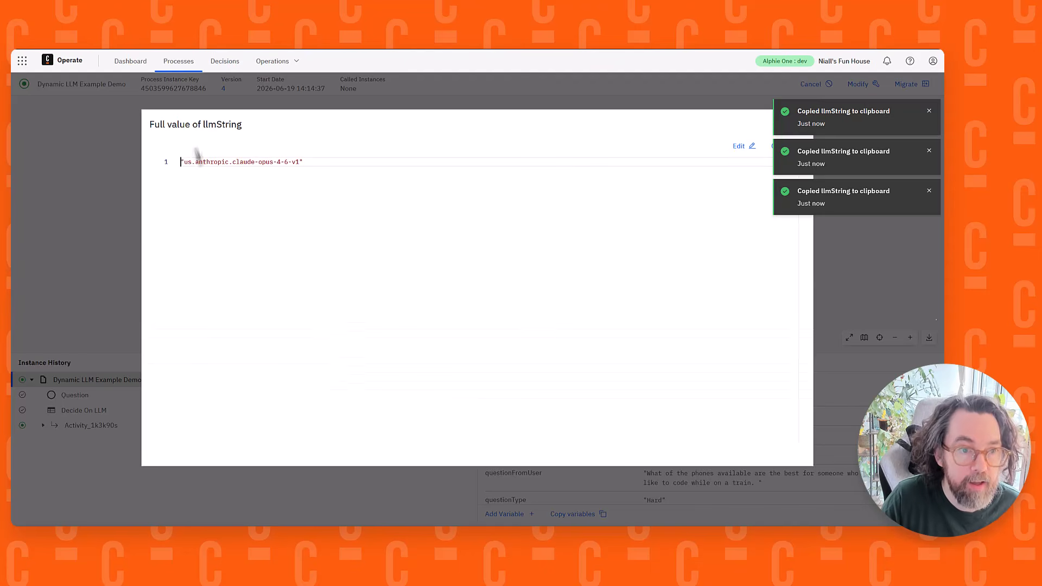
pyautogui.moveTo(186, 161); pyautogui.dragTo(430, 159)
pyautogui.click(430, 159)
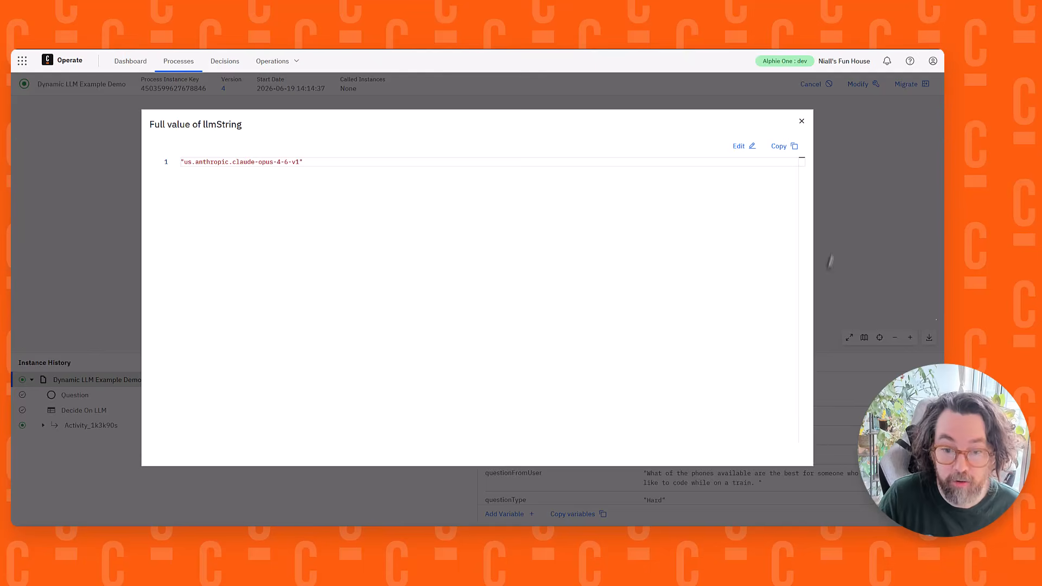
pyautogui.click(802, 122)
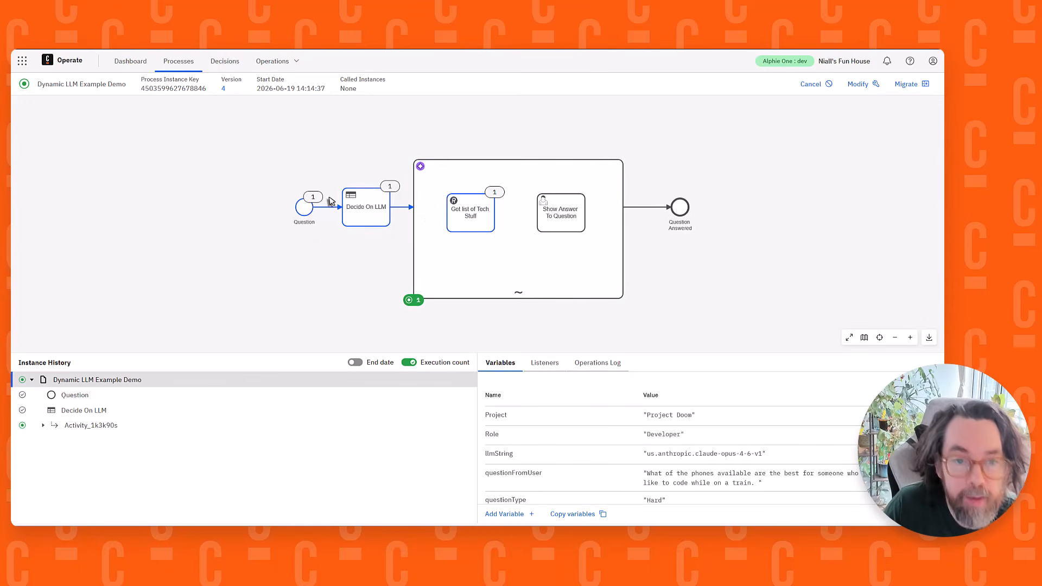
# Open the decision instance called by Decide On LLM and examine the matched rules in it and in Decide if Power User
pyautogui.click(361, 210)
pyautogui.click(490, 375)
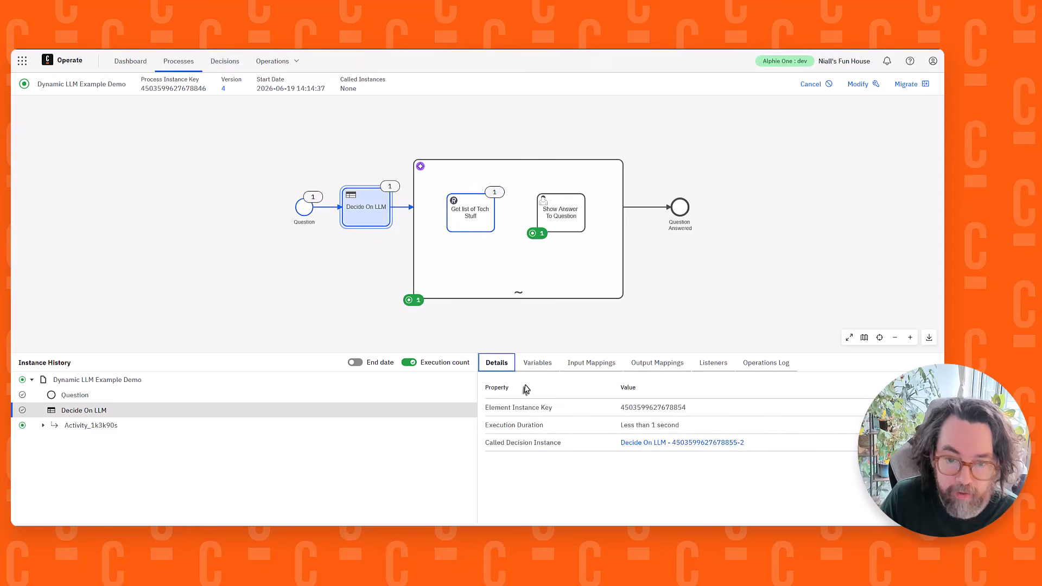
pyautogui.click(645, 446)
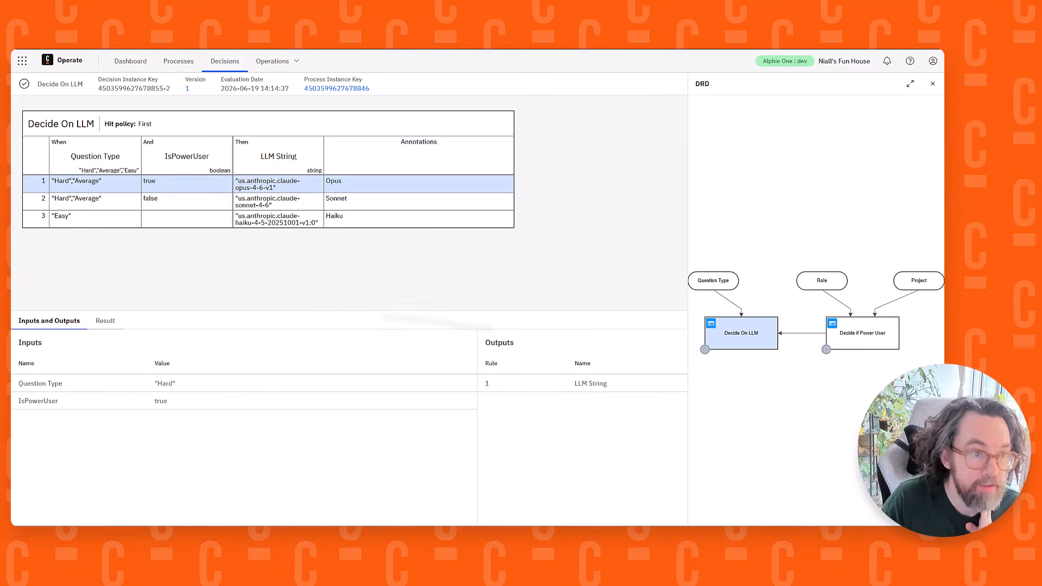
pyautogui.click(835, 343)
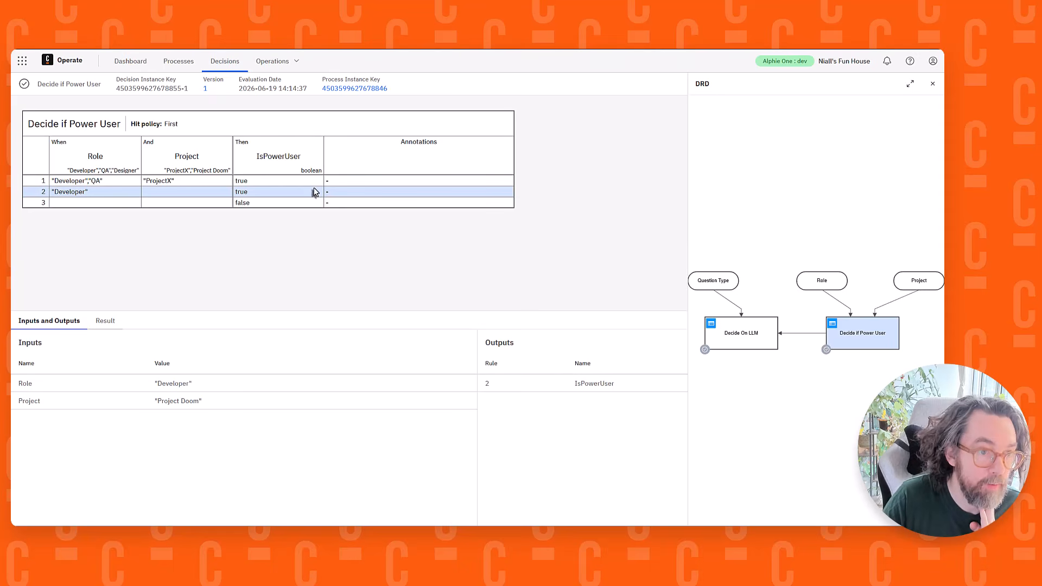
pyautogui.click(731, 345)
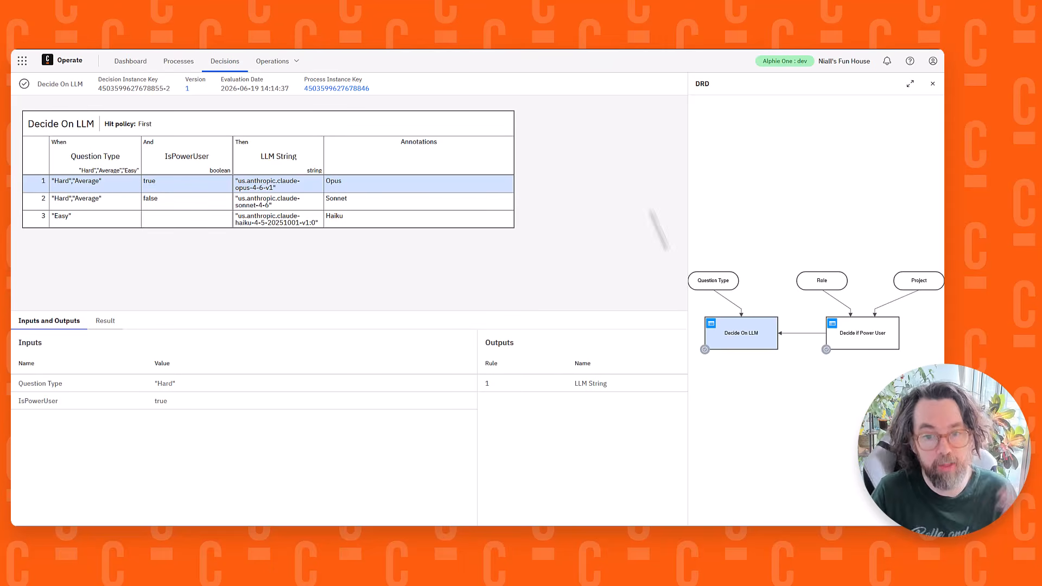
# Return to the process instance from the decision, and switch to Tasklist for the Alphie One cluster
pyautogui.click(324, 90)
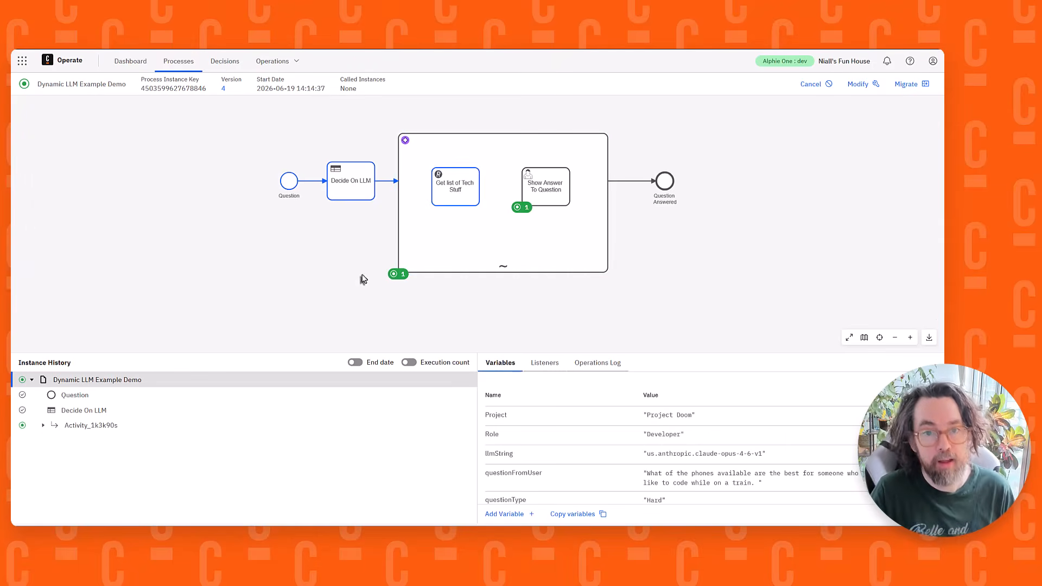
pyautogui.click(22, 61)
pyautogui.click(95, 143)
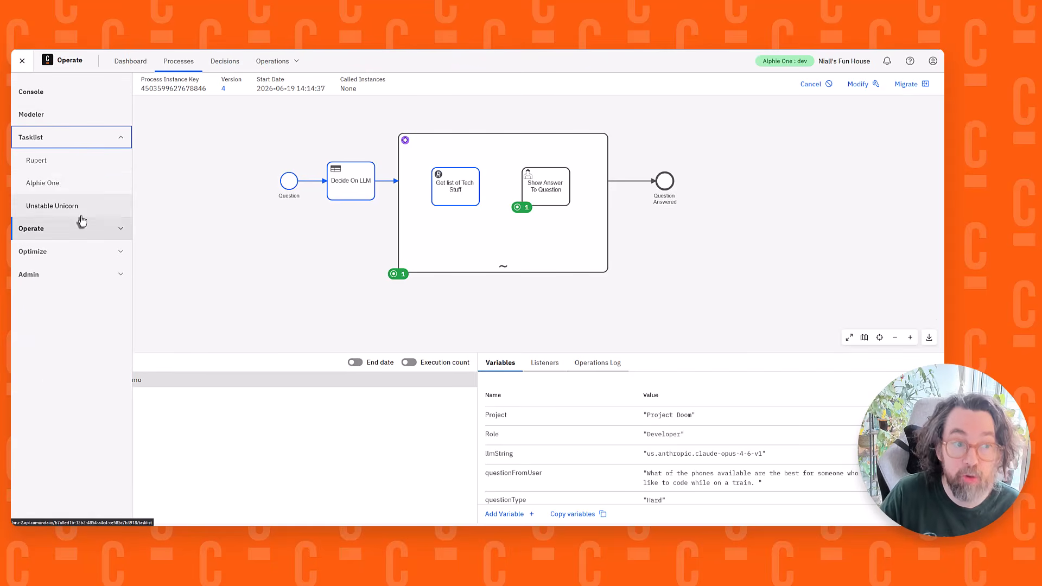
pyautogui.click(87, 191)
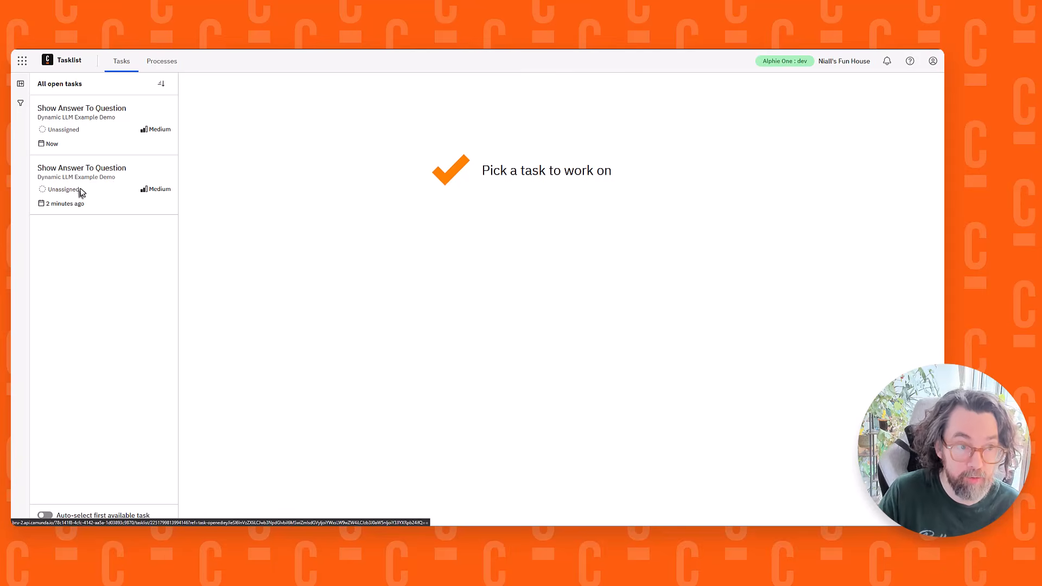
# Open the older Show Answer To Question task and read the agent's answer about iPhones in stock
pyautogui.click(101, 185)
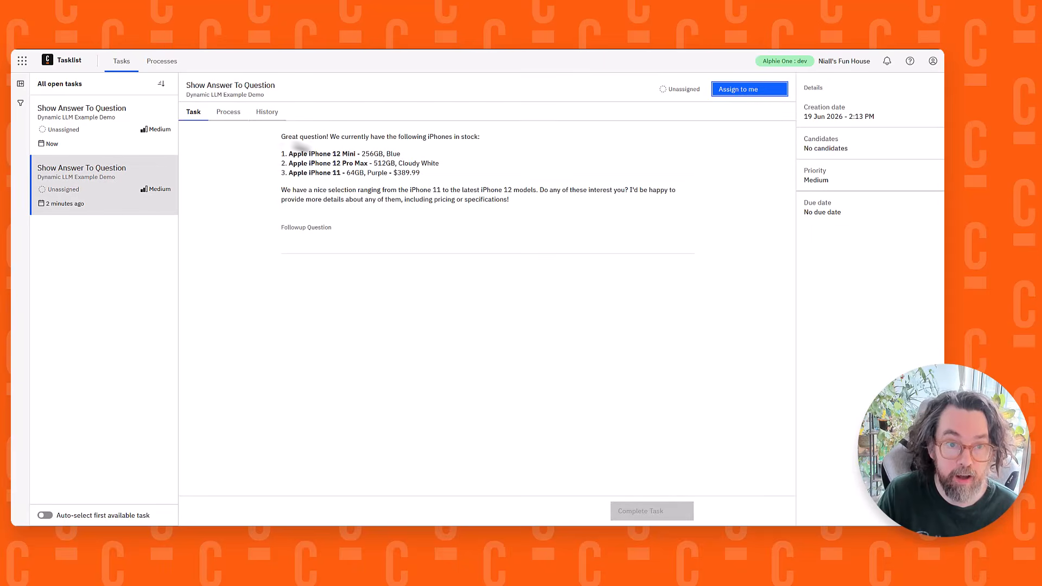
pyautogui.tripleClick(470, 189)
pyautogui.moveTo(479, 173); pyautogui.dragTo(244, 167)
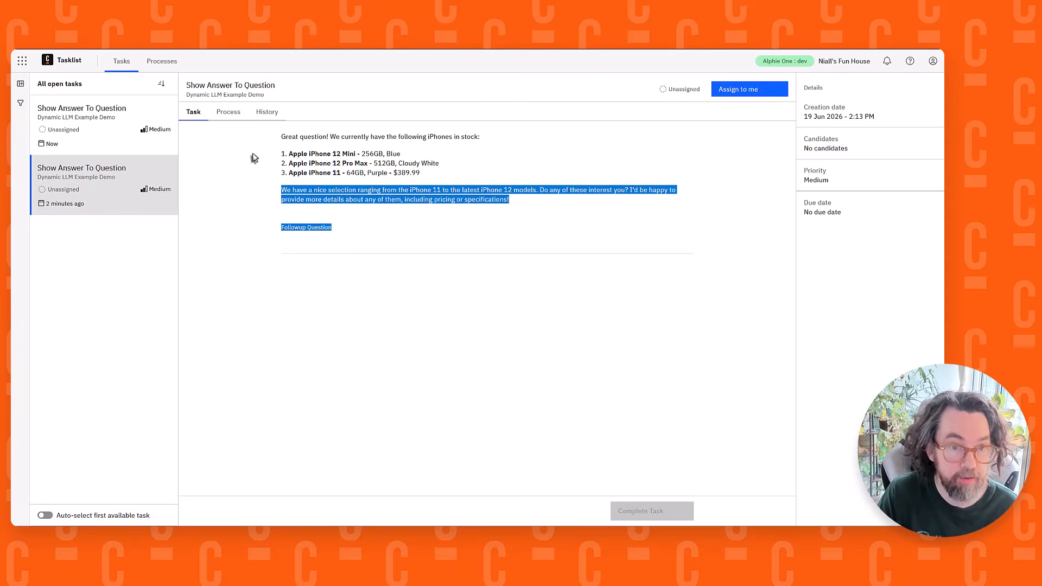
pyautogui.click(474, 161)
# Open the newest Show Answer To Question task and read through the agent's recommendations for coding on a train
pyautogui.click(99, 133)
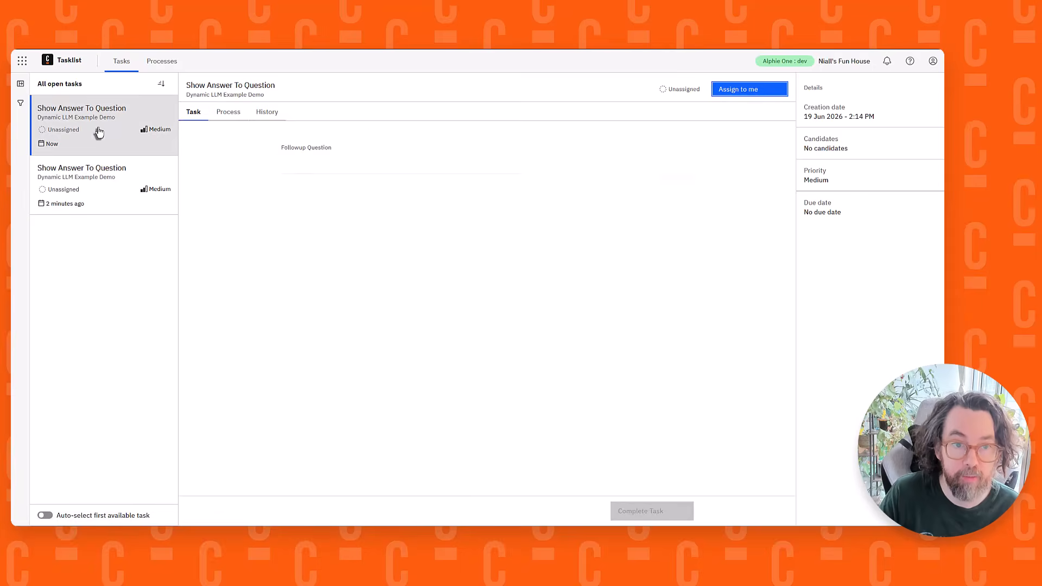
pyautogui.scroll(-1, 641, 188)
pyautogui.scroll(1, 641, 188)
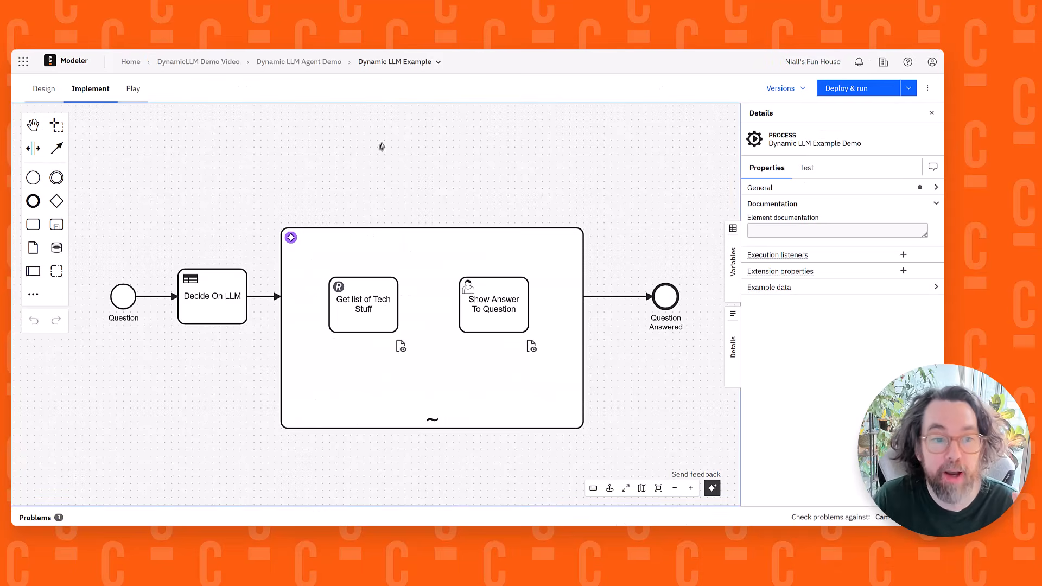
pyautogui.scroll(-1, 380, 132)
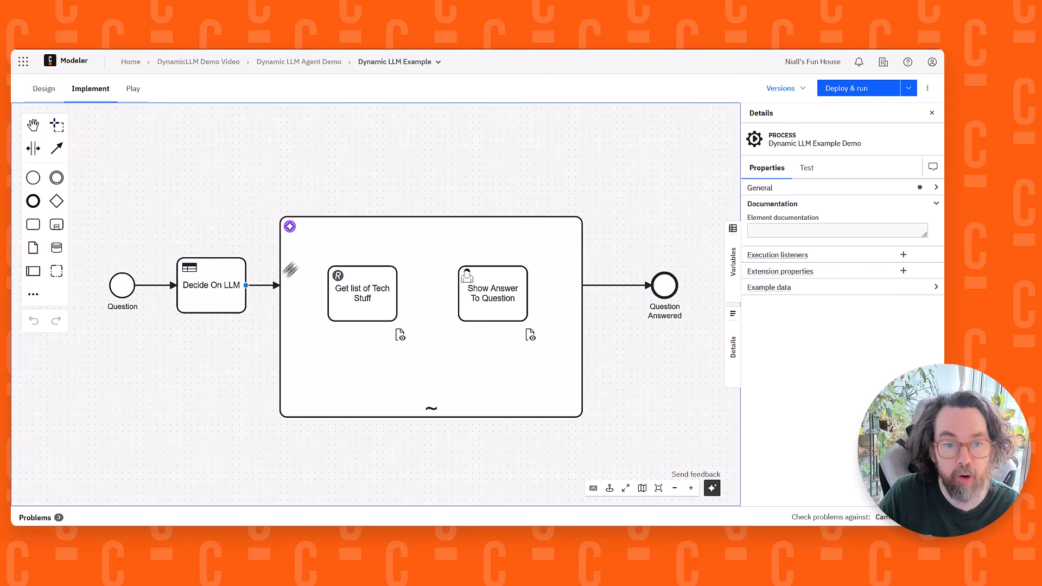
# Open the Decide On LLM decision diagram from the Dynamic LLM Agent Demo application and display its Decide On LLM decision table
pyautogui.click(285, 63)
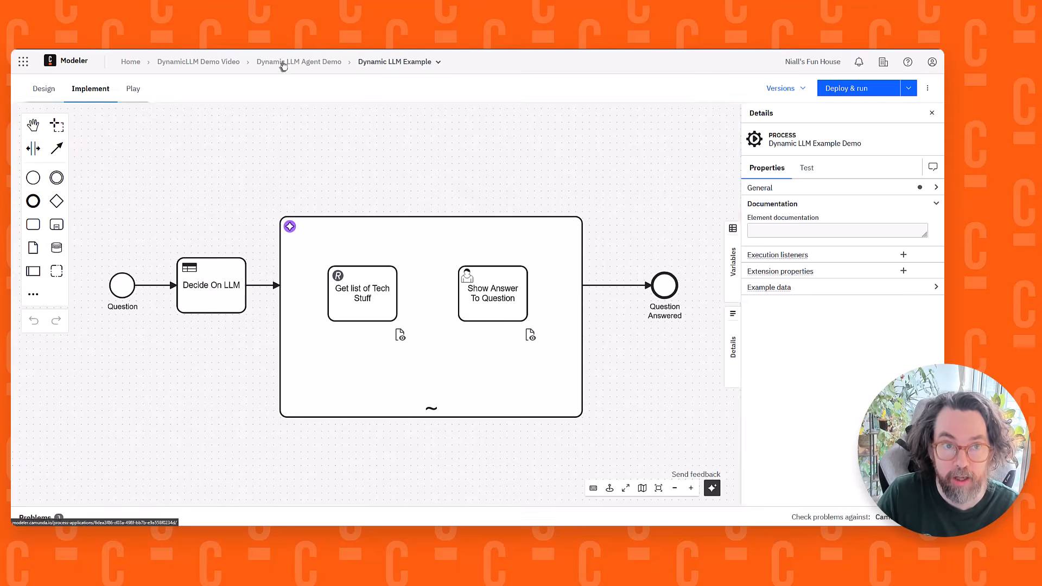
pyautogui.click(93, 170)
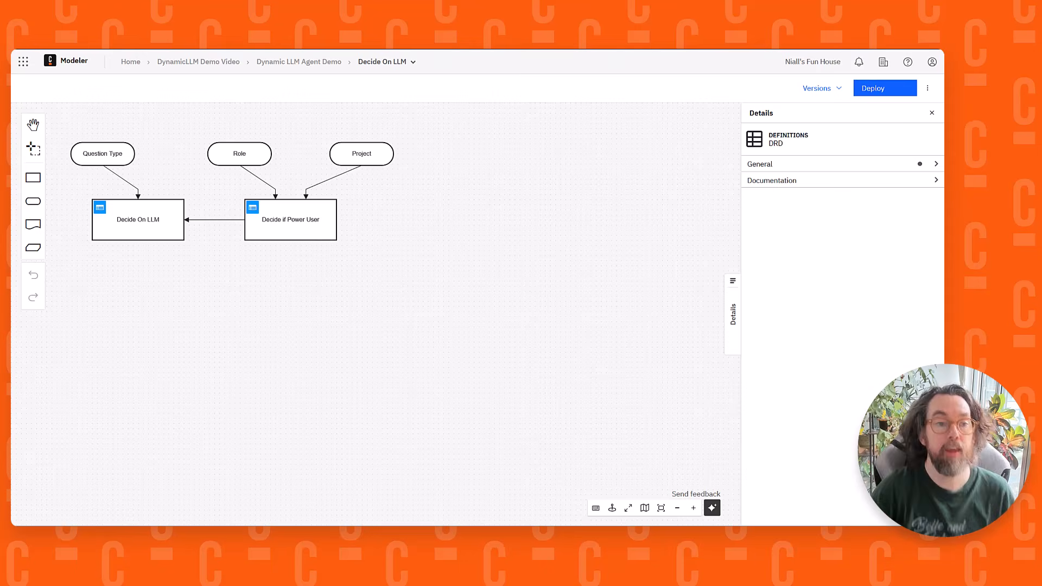
pyautogui.moveTo(290, 379); pyautogui.dragTo(472, 447)
pyautogui.scroll(3, 450, 428)
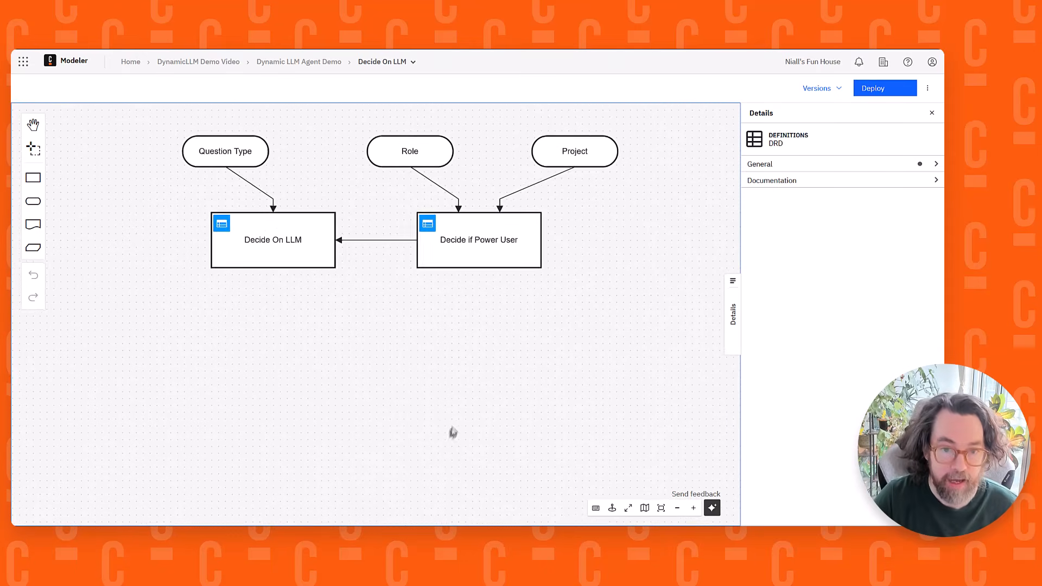
pyautogui.moveTo(468, 396); pyautogui.dragTo(454, 443)
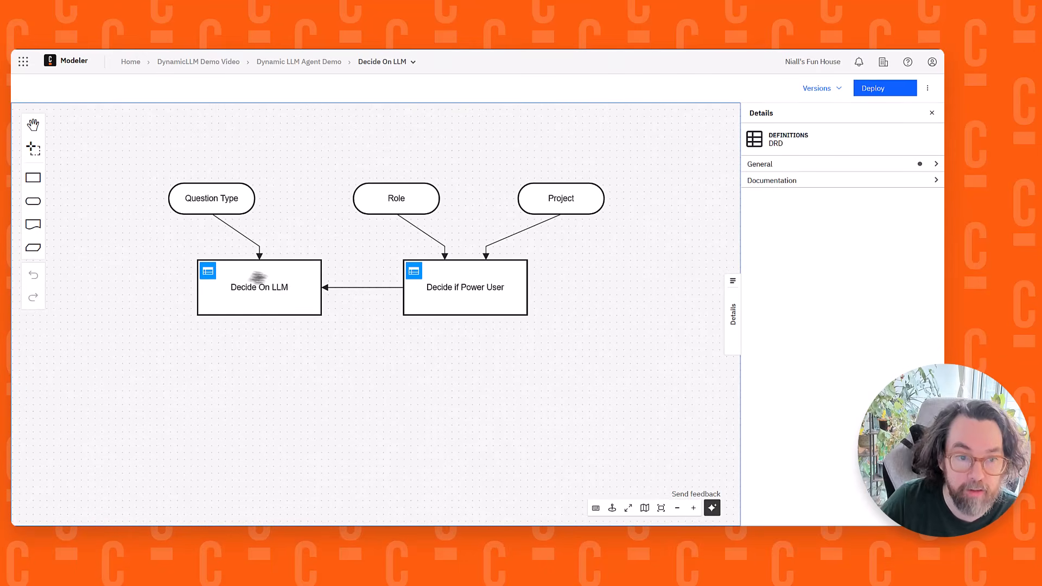
pyautogui.click(208, 272)
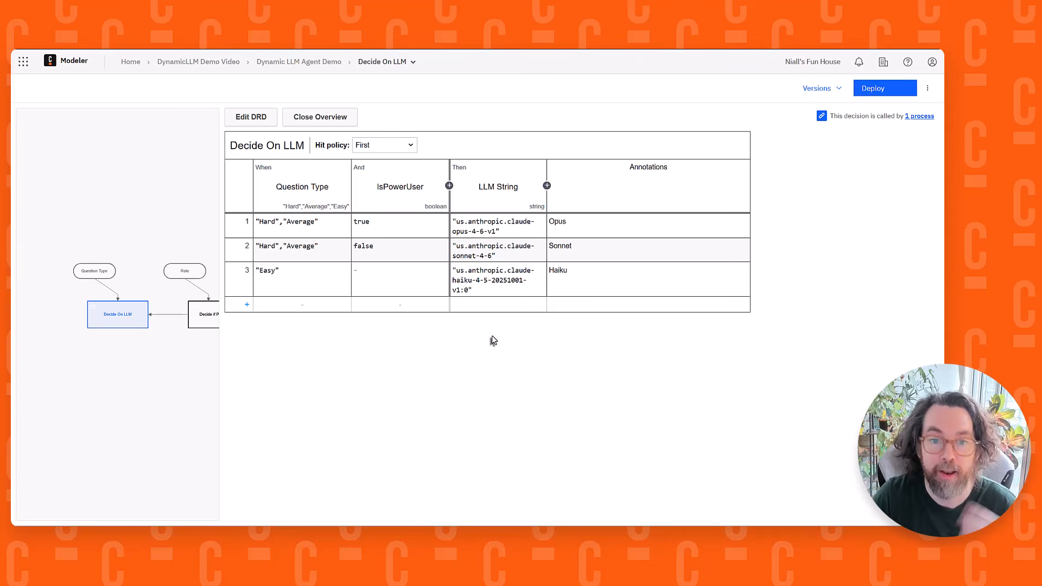
# Replace rule 1's LLM String with a copy of rule 2's value, "us.anthropic.claude-sonnet-4-6"
pyautogui.moveTo(500, 232)
pyautogui.mouseDown()
pyautogui.moveTo(477, 231)
pyautogui.moveTo(509, 225)
pyautogui.mouseUp()
pyautogui.click(509, 226)
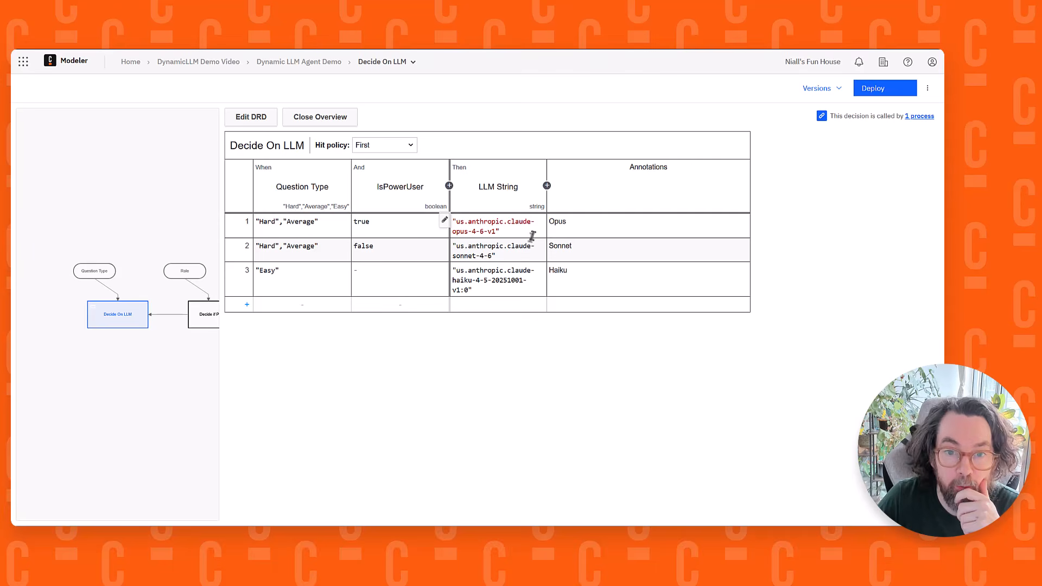
pyautogui.moveTo(506, 256); pyautogui.dragTo(415, 243)
pyautogui.click(511, 250)
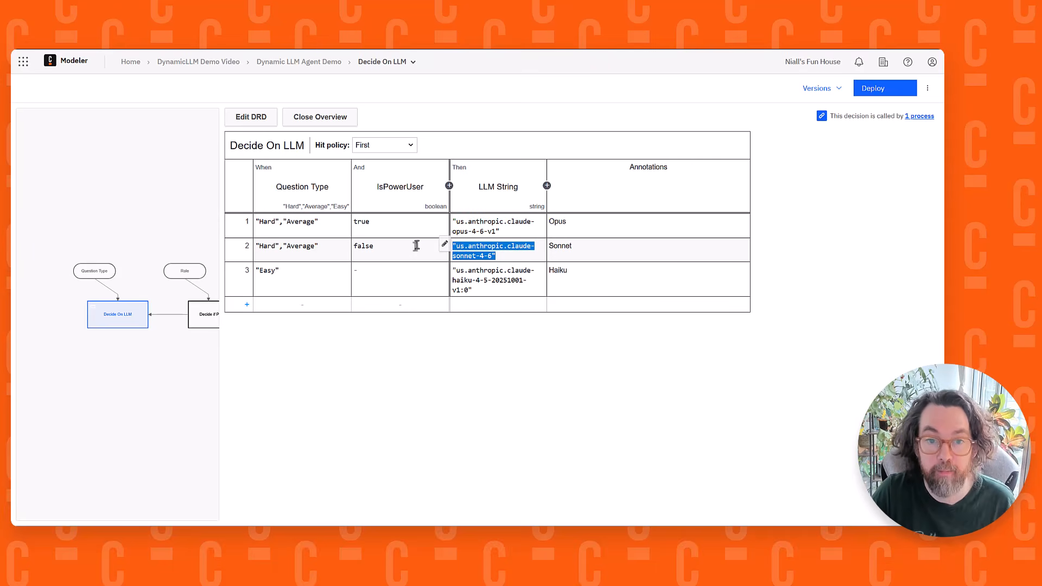
pyautogui.hotkey('ctrl', 'c')
pyautogui.click(495, 235)
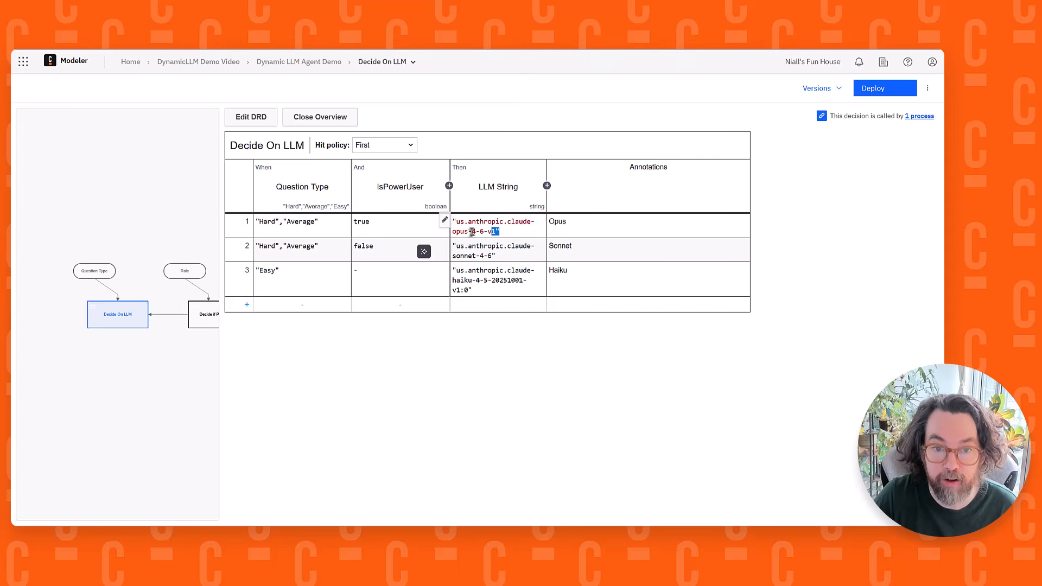
pyautogui.hotkey('ctrl', 'a')
pyautogui.hotkey('ctrl', 'v')
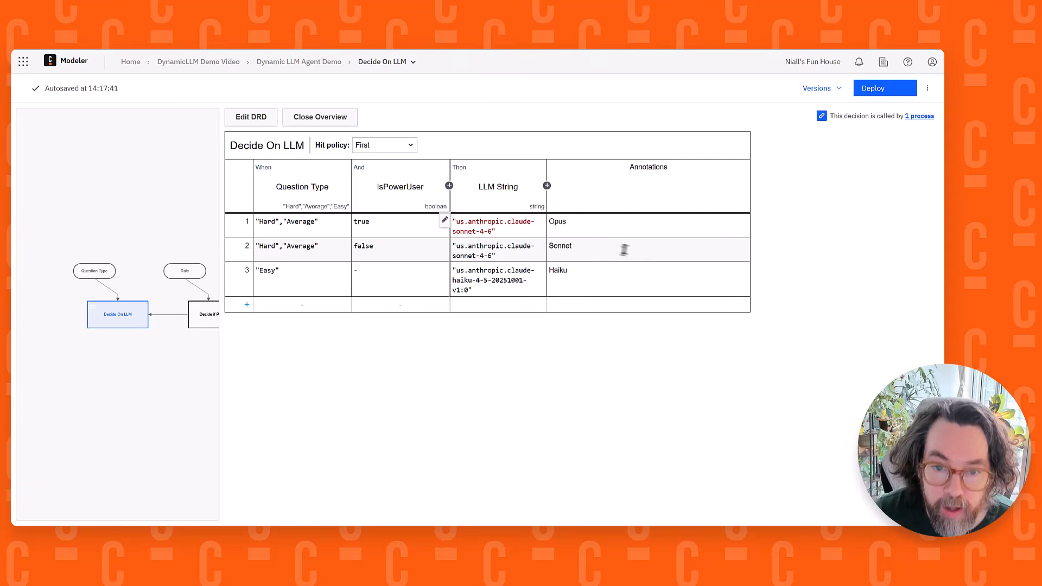
# Change the annotation of rule 1 in the Decide On LLM table to Sonnet
pyautogui.doubleClick(556, 222)
pyautogui.write('S')
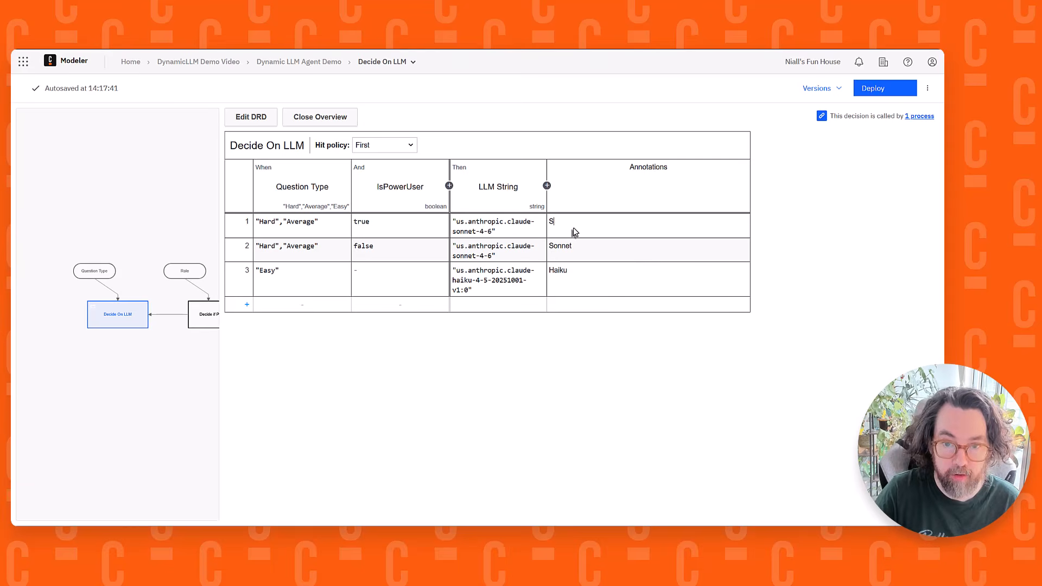
pyautogui.write('onneyt')
pyautogui.press('BackSpace')
pyautogui.press('BackSpace')
pyautogui.write('t')
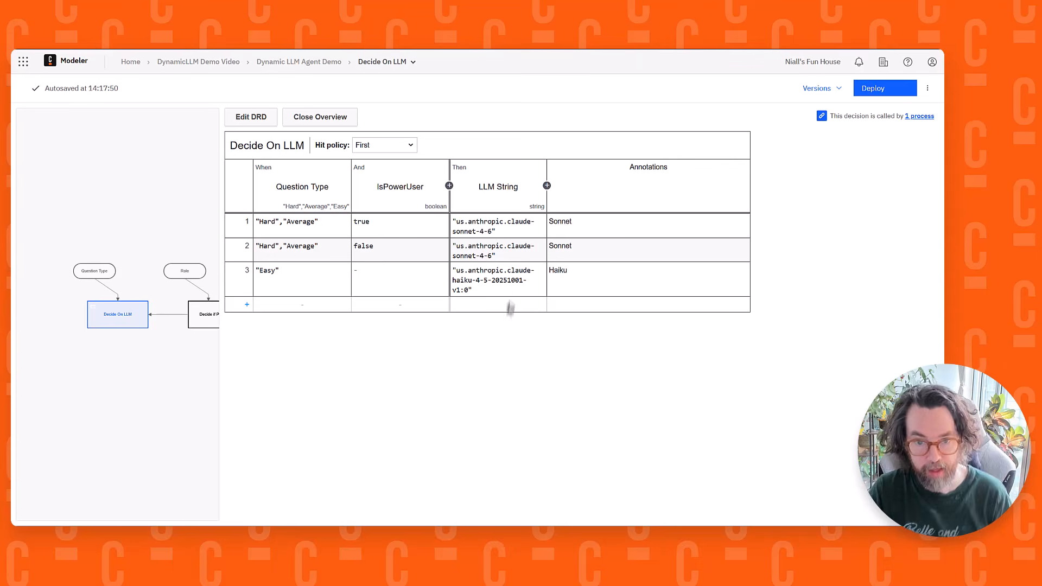
# Deploy the edited Decide On LLM decision and return to the Dynamic LLM Example process diagram
pyautogui.click(886, 89)
pyautogui.click(597, 446)
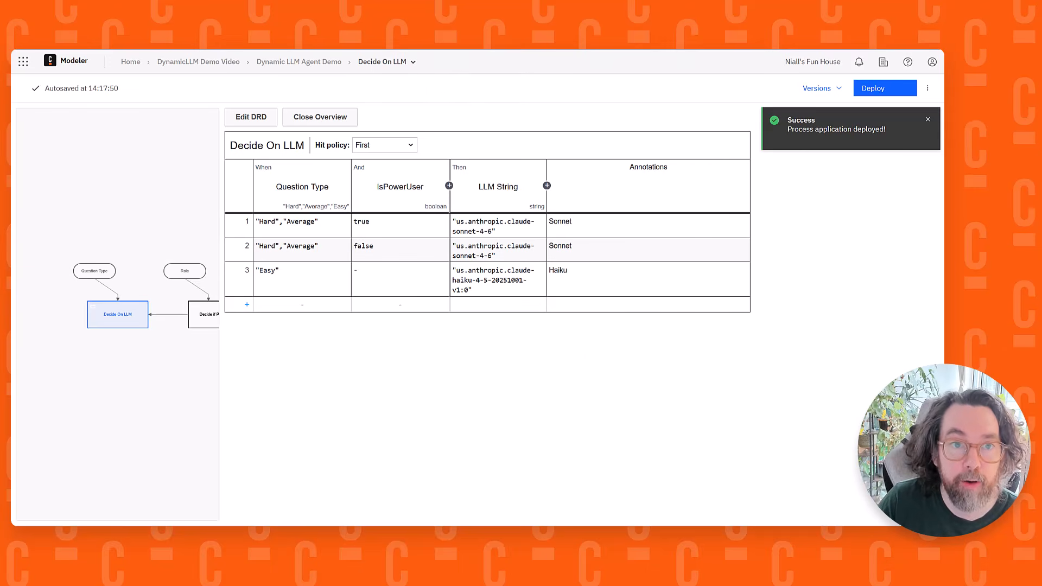
pyautogui.click(287, 67)
pyautogui.click(255, 205)
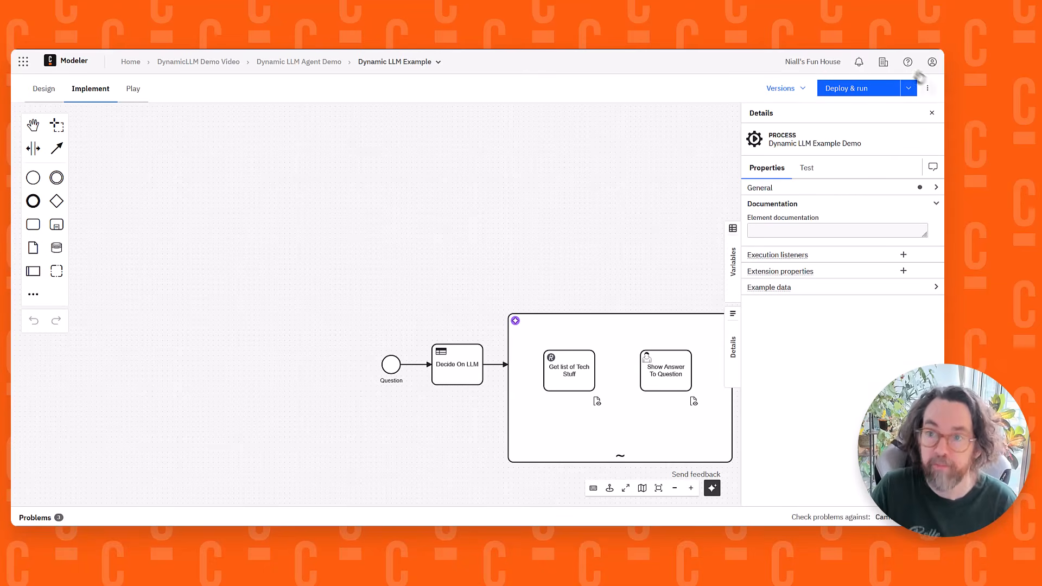
# Start a deploy and run of the process, choosing Stock Details and Comparisons as question kind and Developer as role in the start form
pyautogui.click(860, 94)
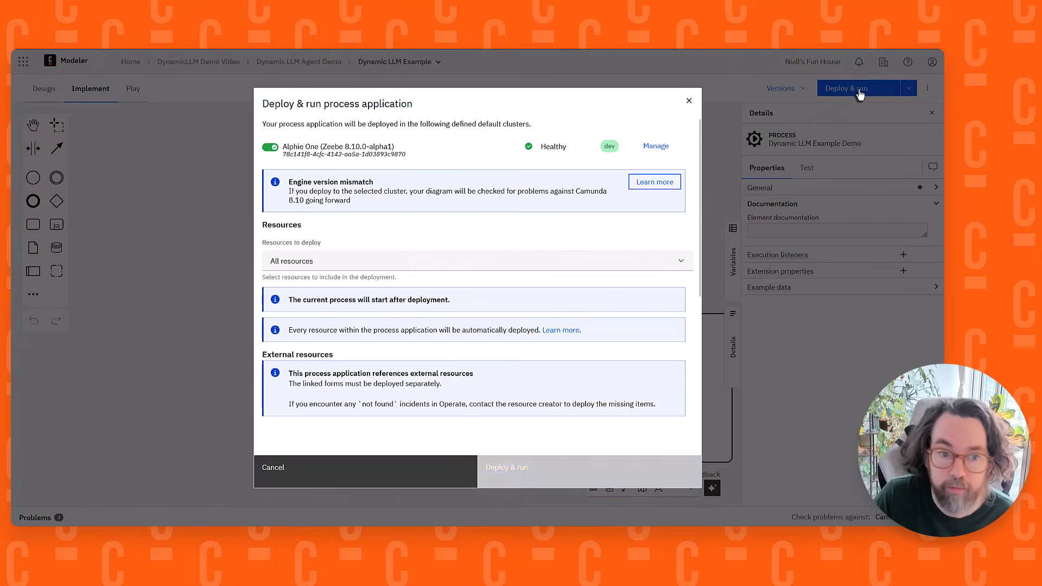
pyautogui.scroll(-5, 473, 368)
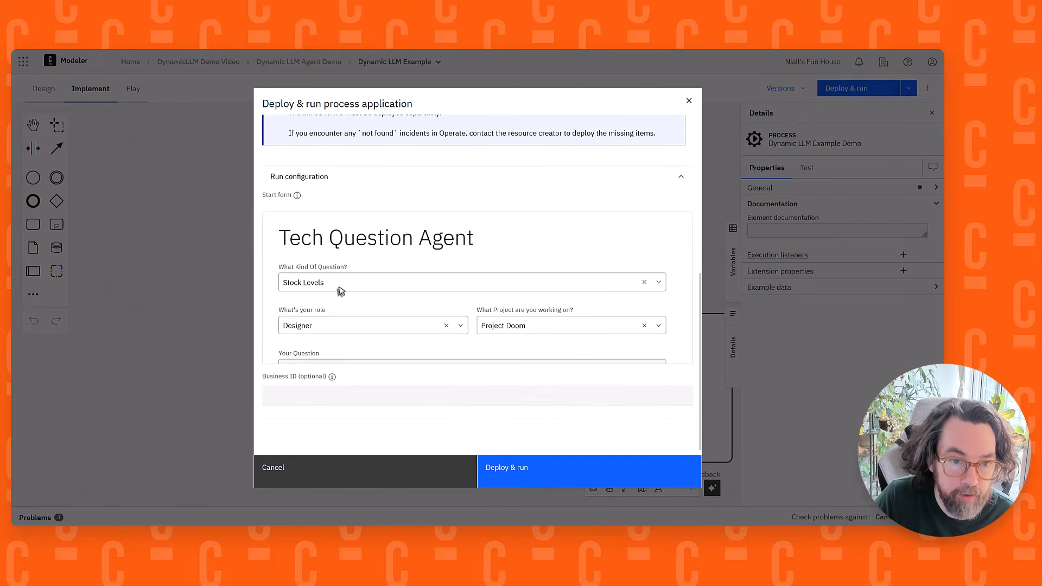
pyautogui.click(339, 289)
pyautogui.click(341, 338)
pyautogui.scroll(-1, 365, 299)
pyautogui.click(365, 300)
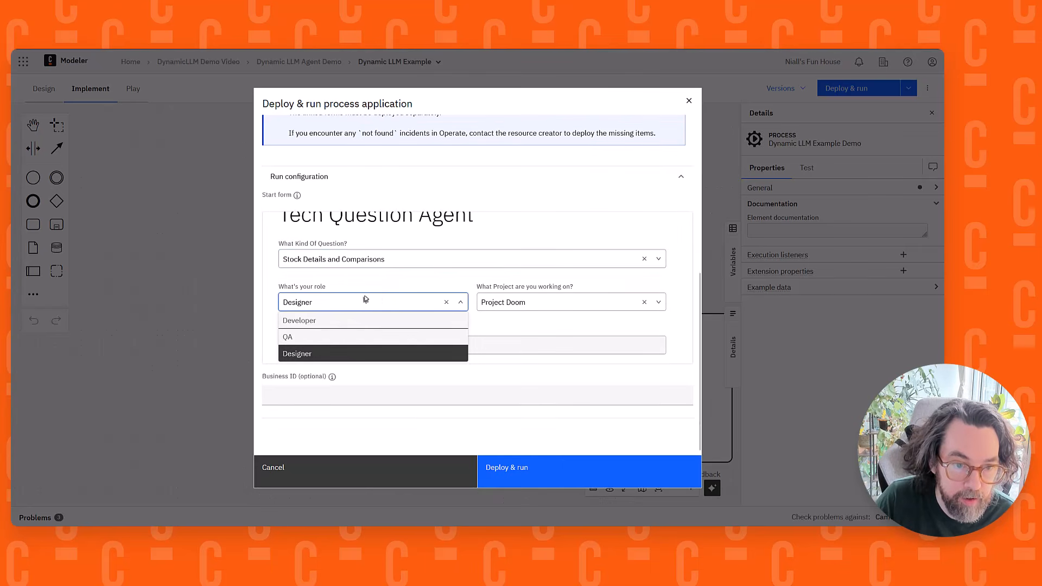
pyautogui.click(350, 320)
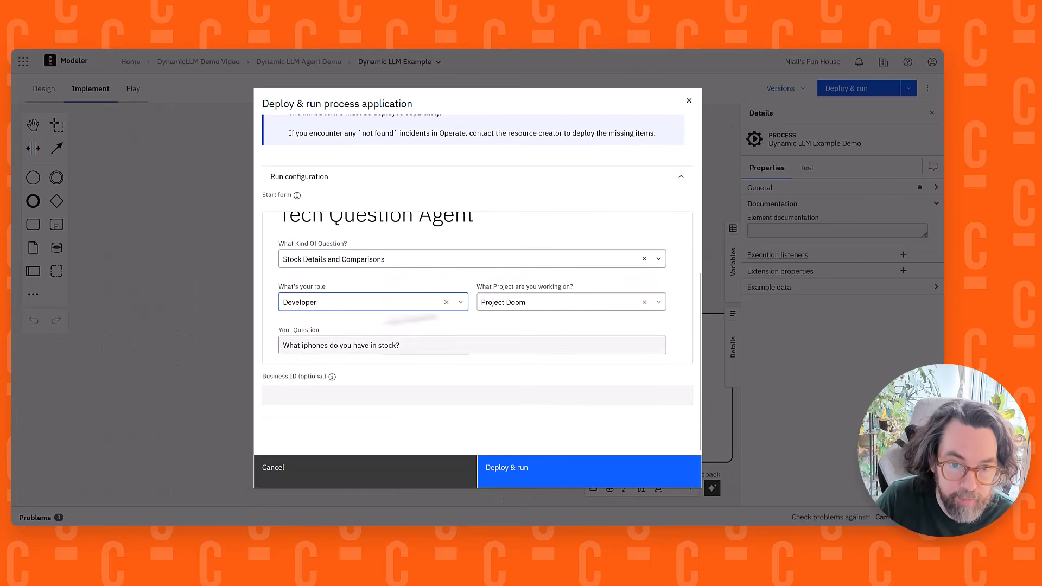
# Set the question to "What iphones do you have in stock - also what laptops do you have?" and deploy and run the process
pyautogui.click(441, 344)
pyautogui.moveTo(415, 346); pyautogui.dragTo(269, 346)
pyautogui.click(462, 340)
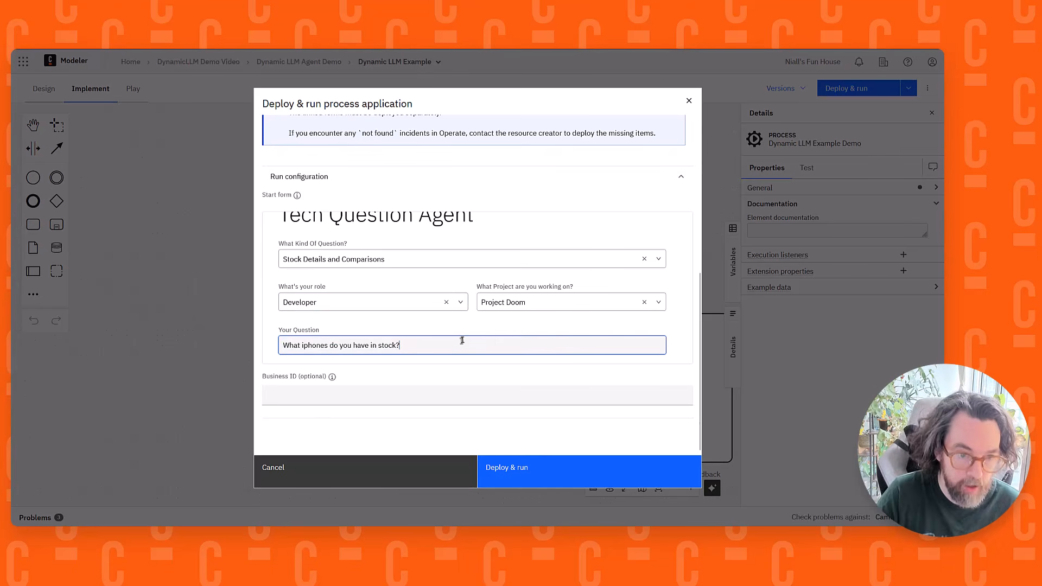
pyautogui.write('- also ')
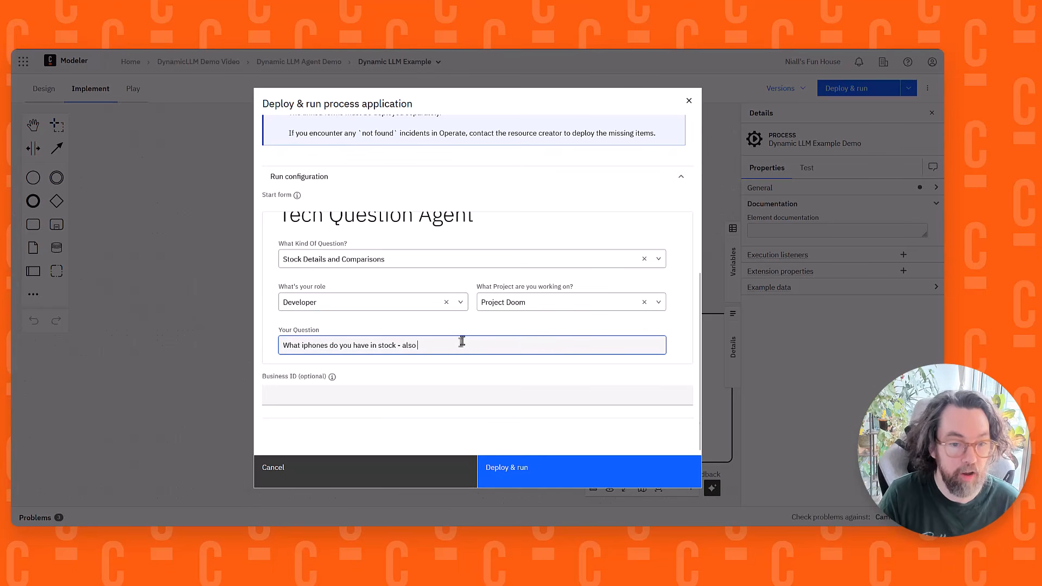
pyautogui.write('should')
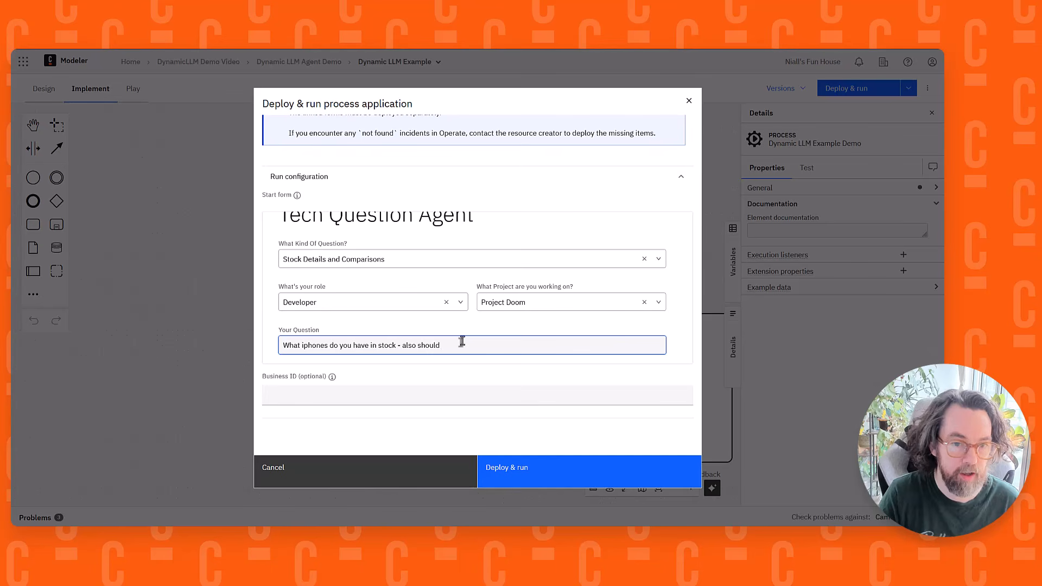
pyautogui.press('BackSpace')
pyautogui.press('BackSpace')
pyautogui.press('BackSpace')
pyautogui.press('BackSpace')
pyautogui.press('BackSpace')
pyautogui.press('BackSpace')
pyautogui.write('what ')
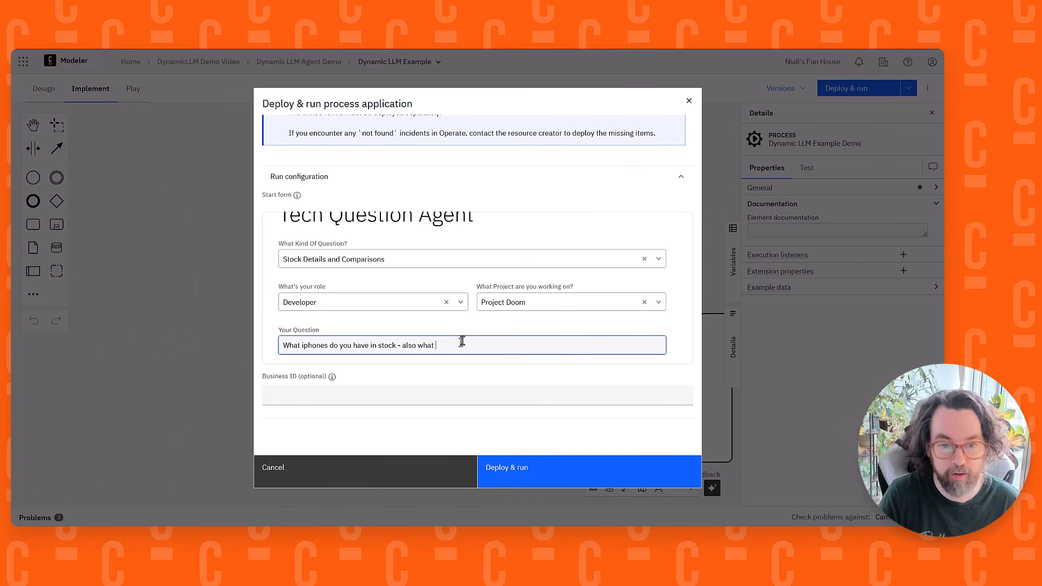
pyautogui.write('la')
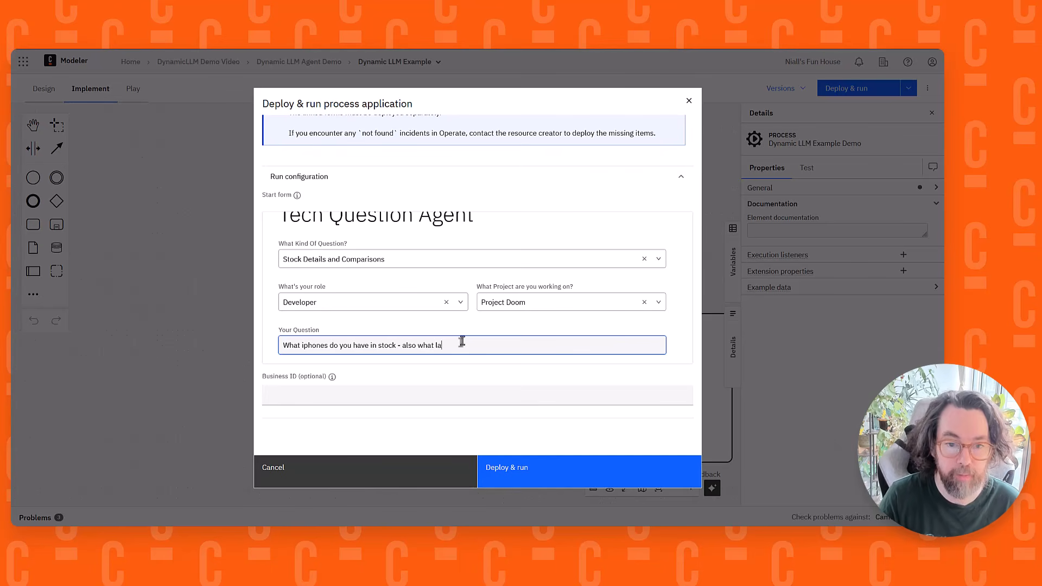
pyautogui.write('ptops do you have?')
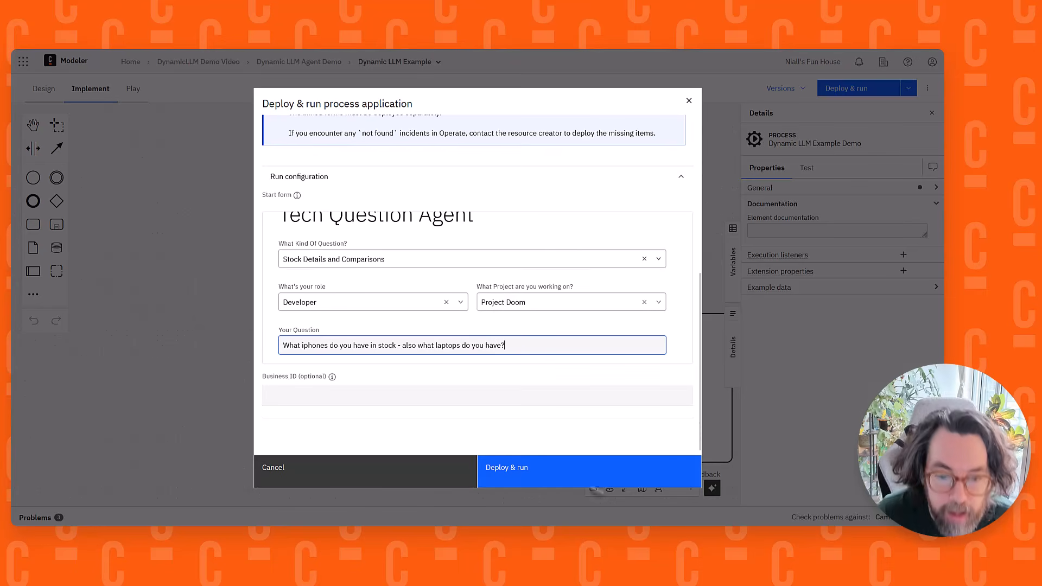
pyautogui.click(531, 471)
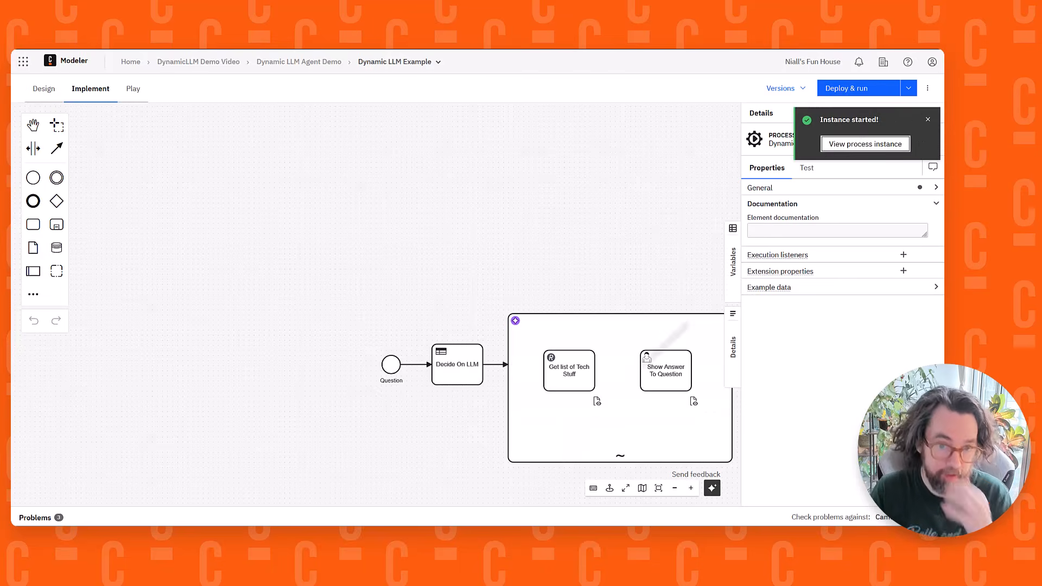
# Open the started process instance in Operate, show execution counts, and check the llmString variable for the chosen model
pyautogui.click(861, 142)
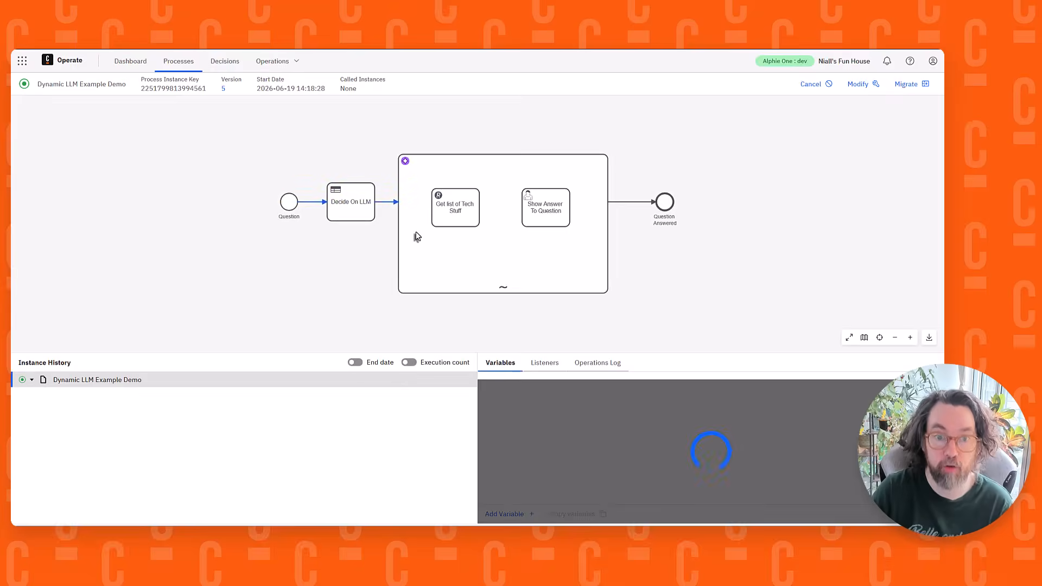
pyautogui.click(405, 365)
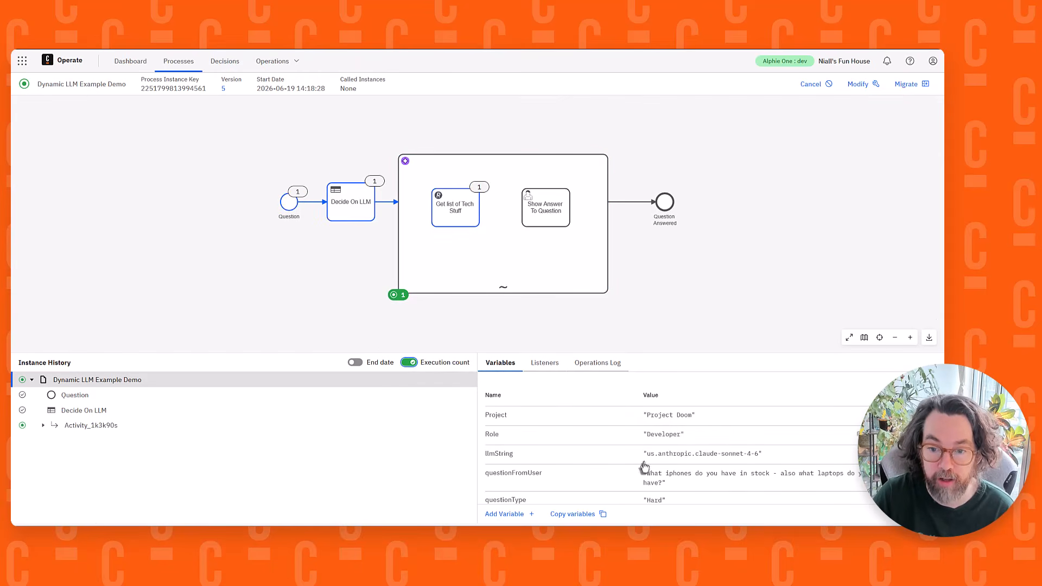
pyautogui.moveTo(640, 458); pyautogui.dragTo(753, 461)
pyautogui.click(741, 254)
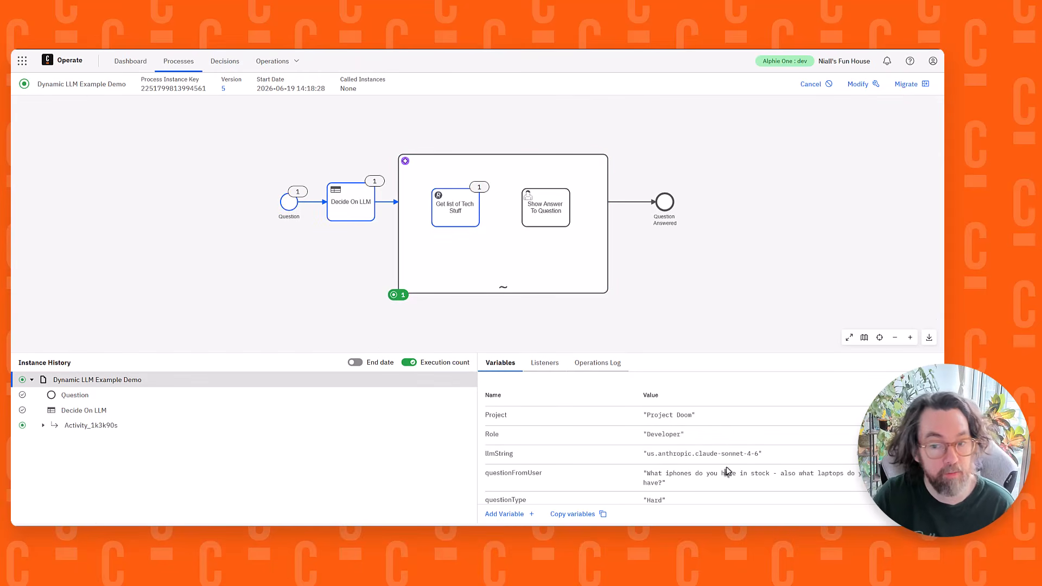